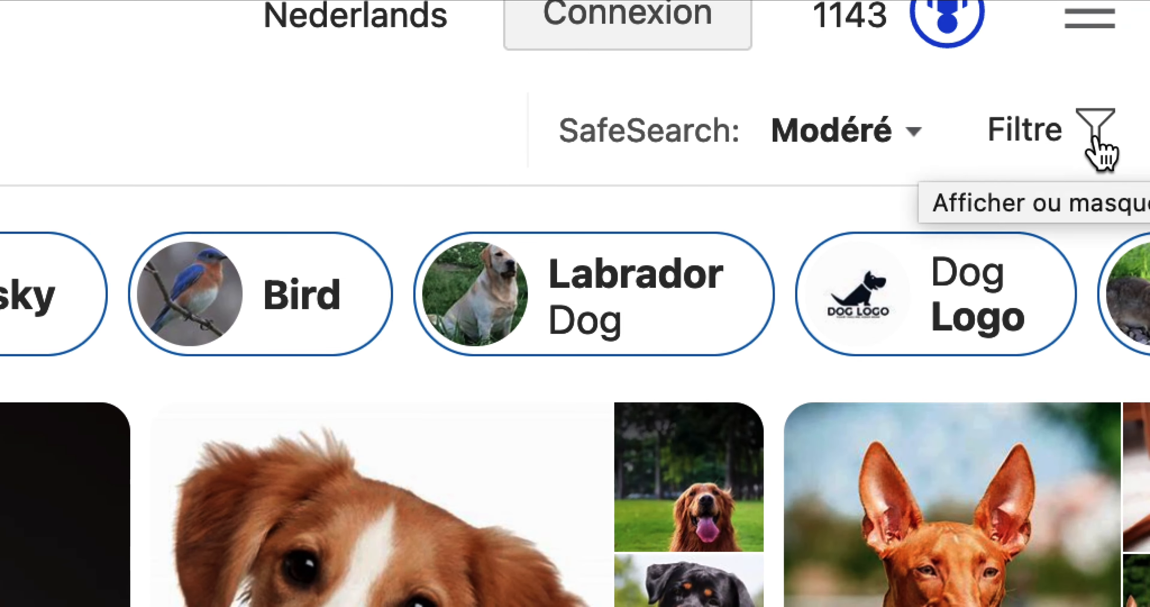
Step: Filter the dog image results by licence so that only public domain (Domaine public) images are shown
{"action": "left_click", "coordinate": [1126, 138]}
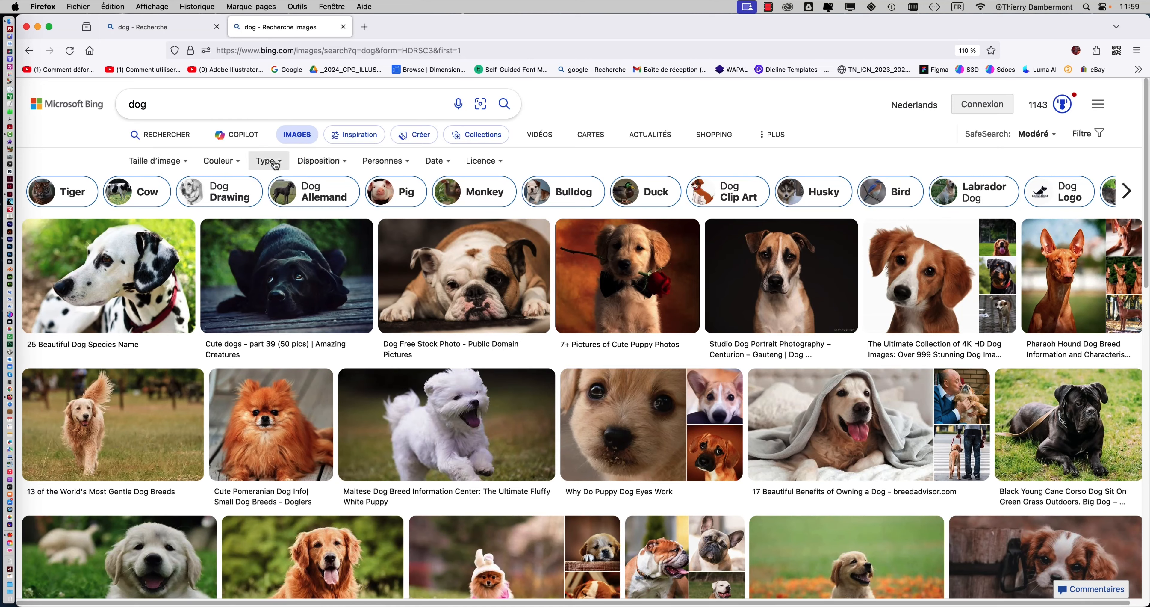
{"action": "left_click", "coordinate": [473, 164]}
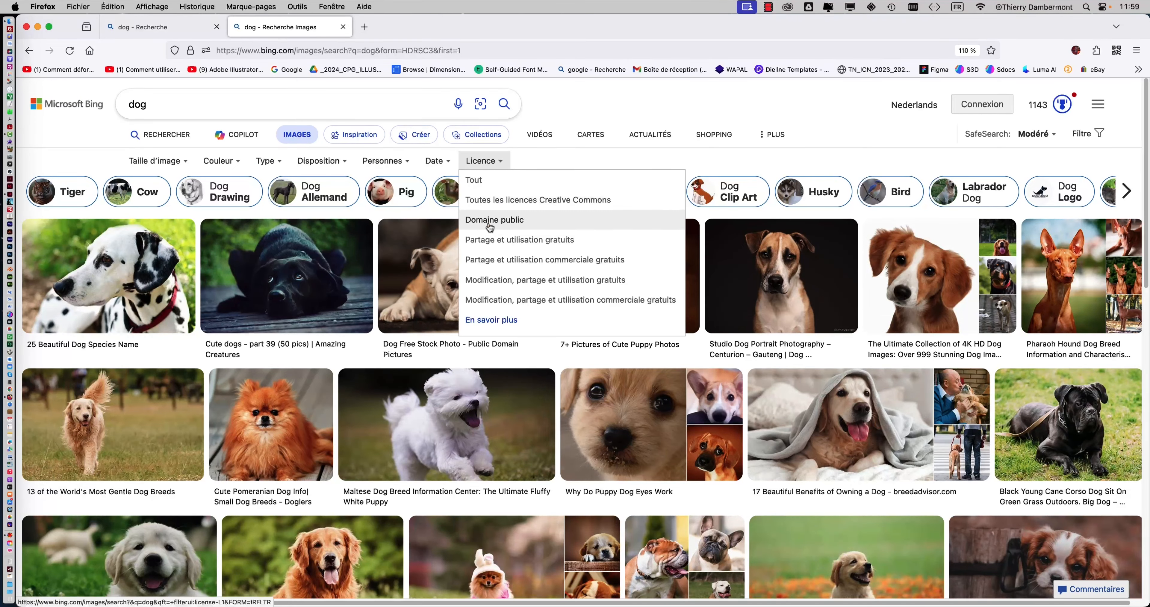
{"action": "left_click", "coordinate": [488, 221]}
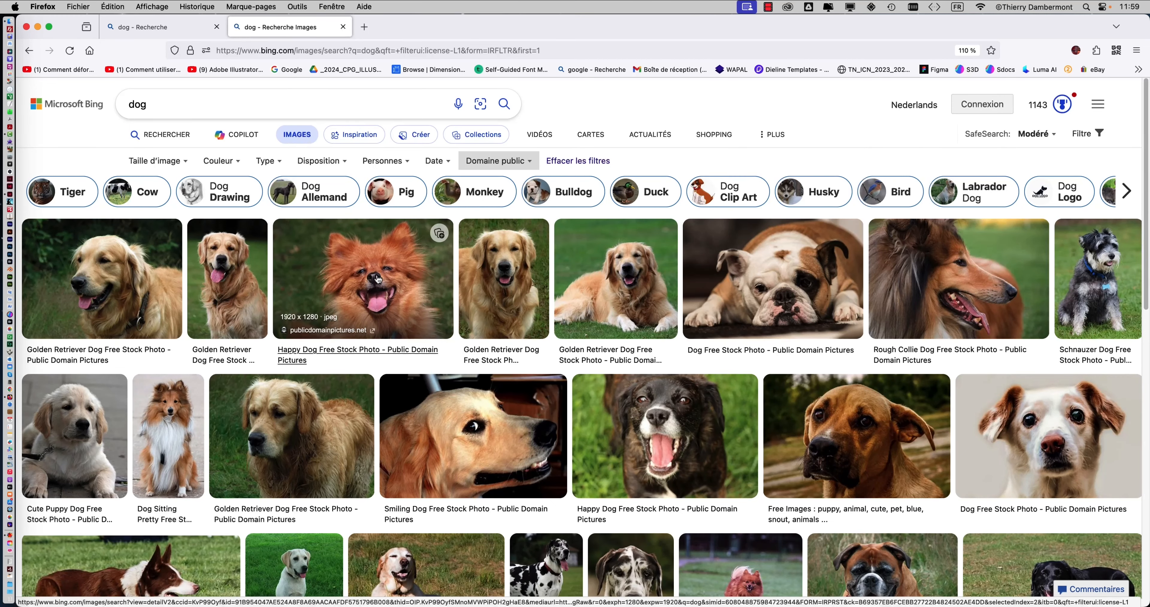
Step: Open the photo of the golden retriever lying on grass at full size and inspect it enlarged
{"action": "left_click", "coordinate": [626, 259]}
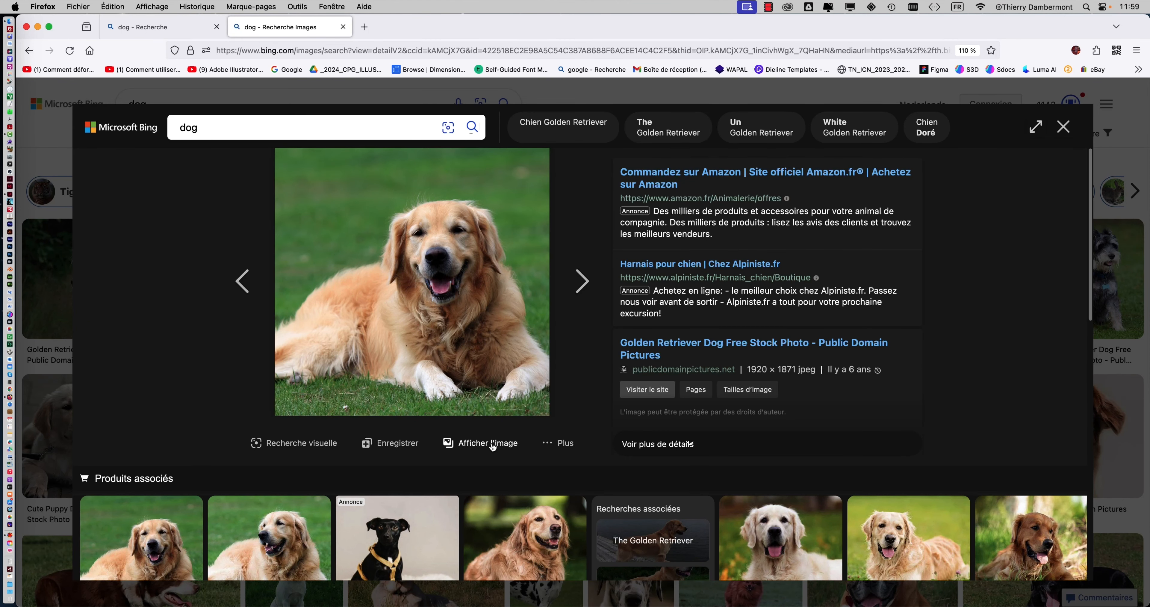
{"action": "left_click", "coordinate": [492, 446]}
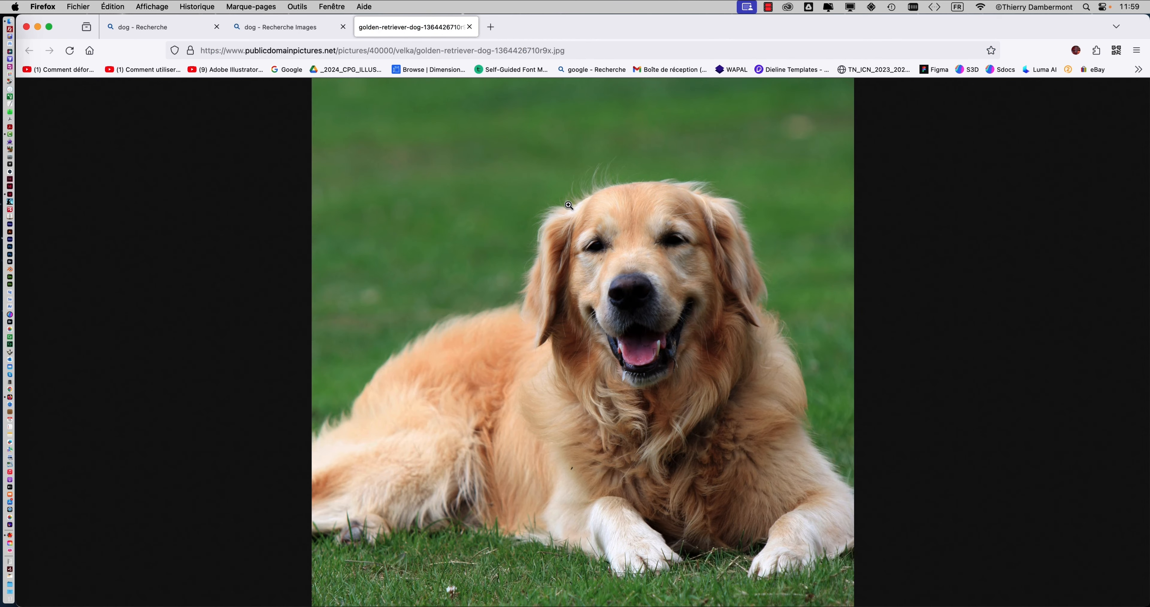
{"action": "left_click", "coordinate": [595, 233]}
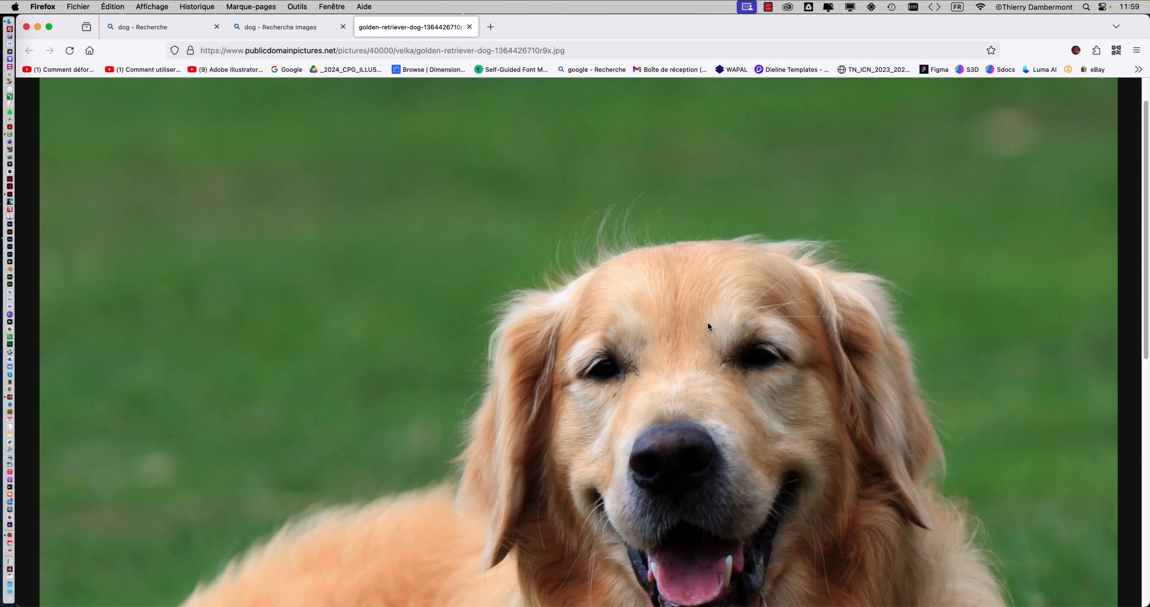
{"action": "scroll", "coordinate": [662, 391], "scroll_direction": "down", "scroll_amount": 5}
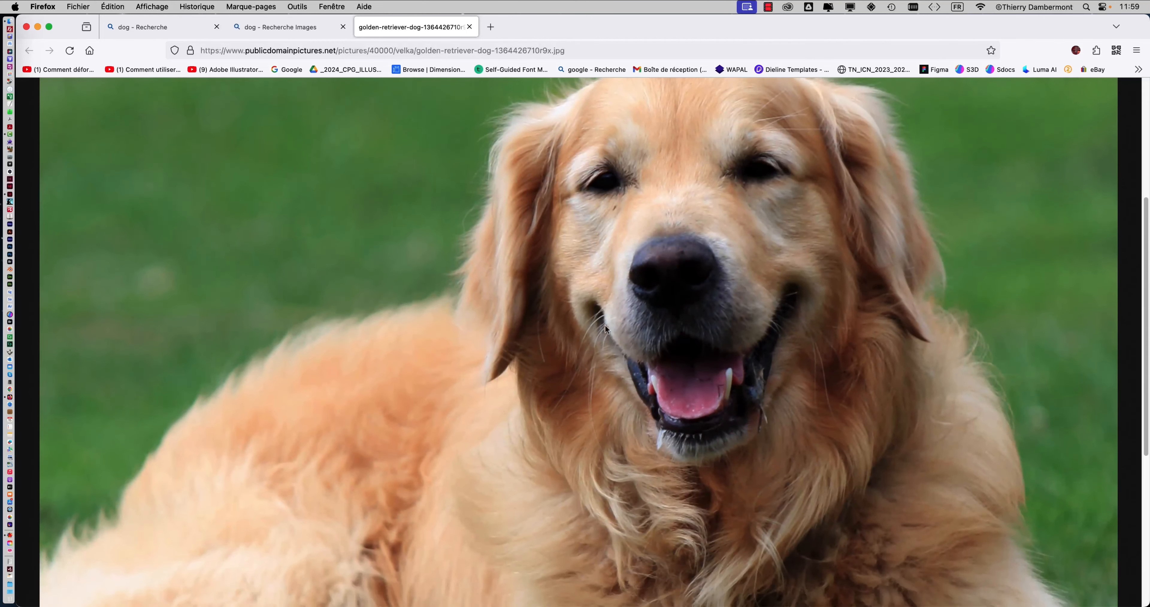
{"action": "left_click", "coordinate": [580, 270]}
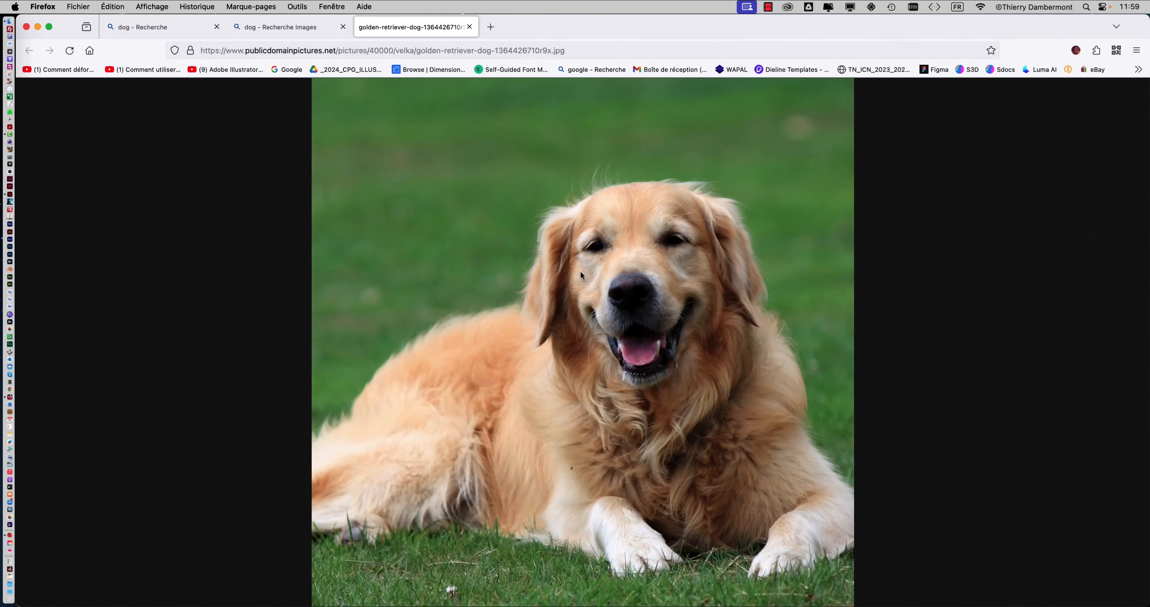
Step: Save the golden retriever photo as a JPEG in the InDesign folder under its suggested name
{"action": "right_click", "coordinate": [581, 270]}
{"action": "left_click", "coordinate": [605, 277]}
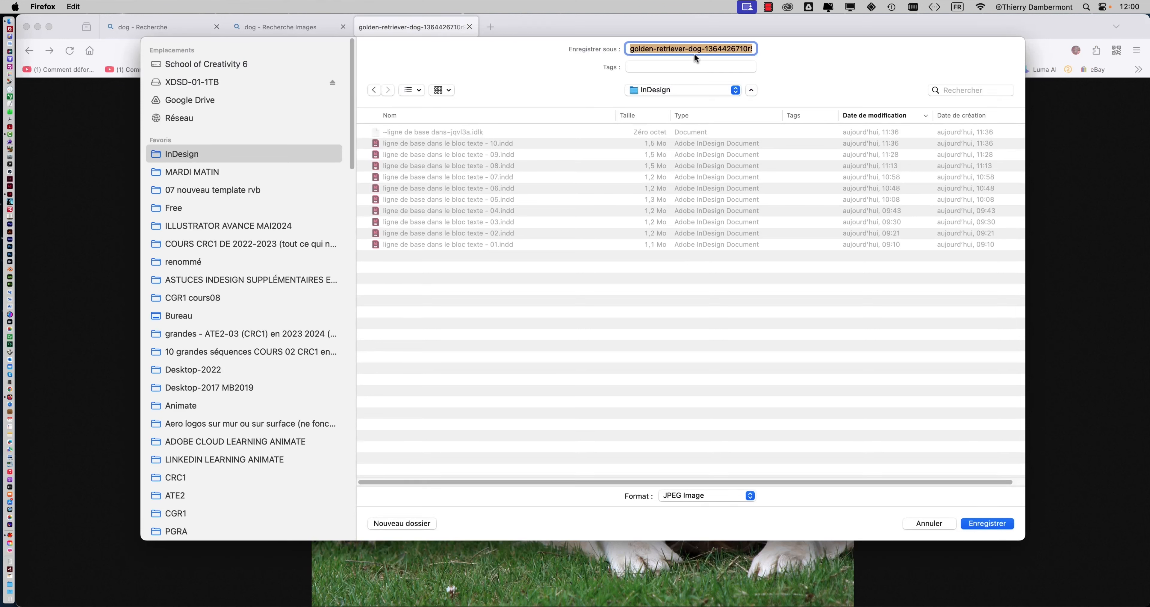
{"action": "left_click", "coordinate": [982, 524]}
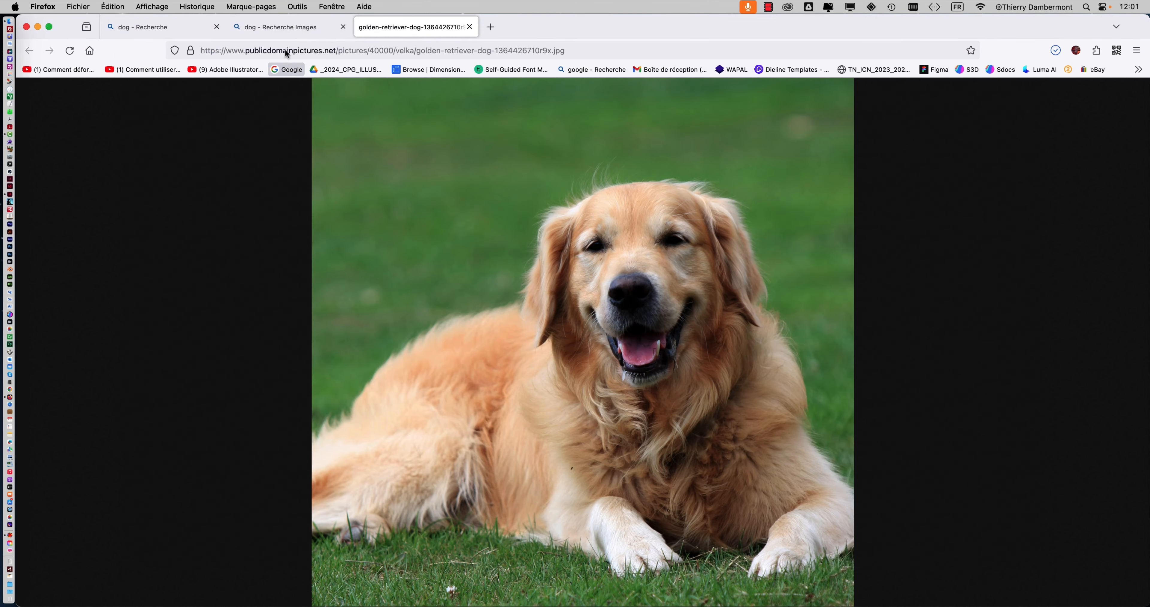
Step: Return to the image results, close the preview, and open the "Dog Sitting Pretty" photo at full size
{"action": "left_click", "coordinate": [268, 28]}
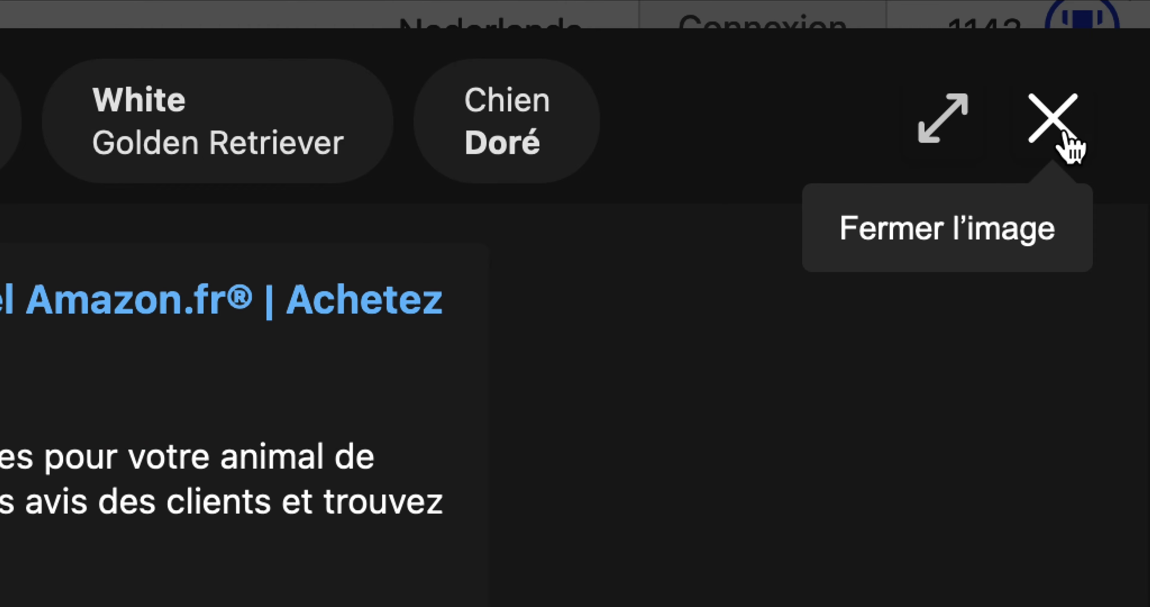
{"action": "left_click", "coordinate": [1071, 144]}
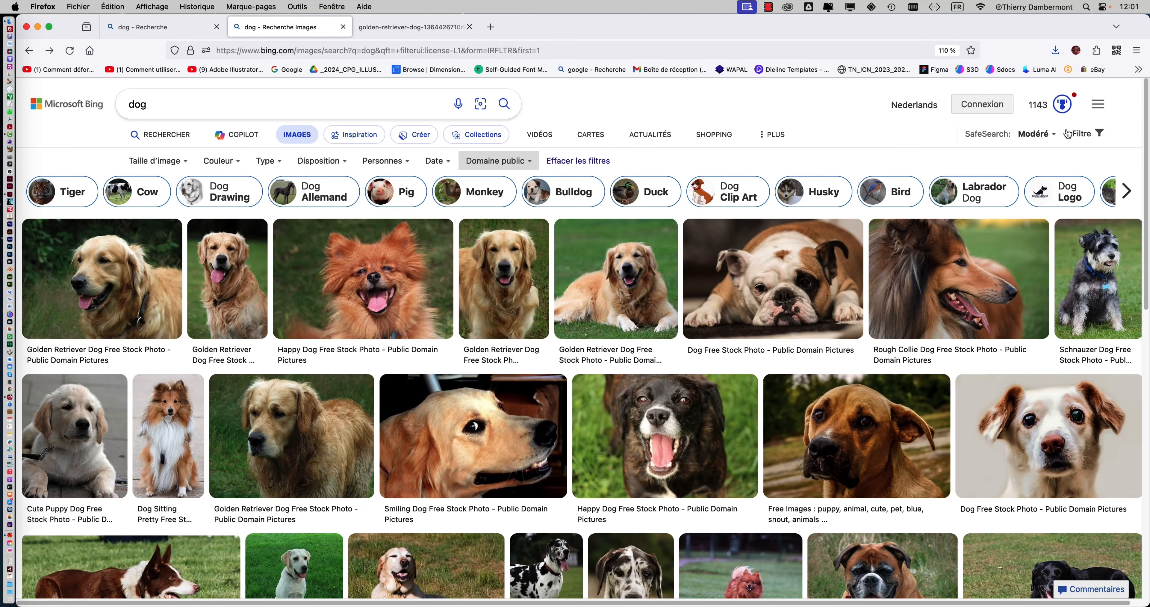
{"action": "scroll", "coordinate": [850, 284], "scroll_direction": "down", "scroll_amount": 3}
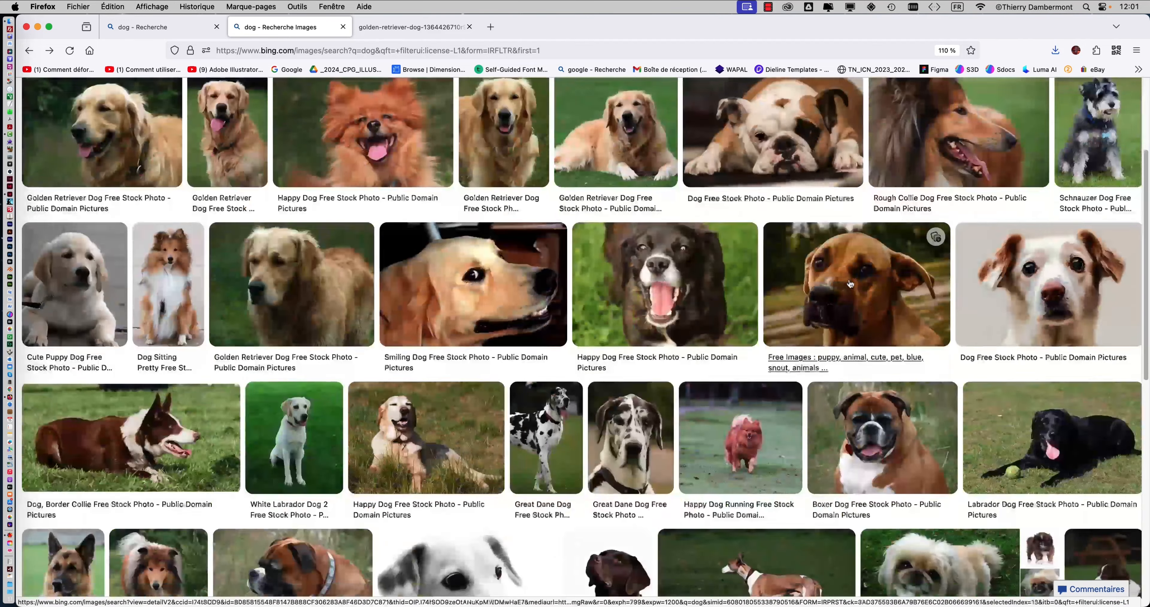
{"action": "left_click", "coordinate": [188, 288]}
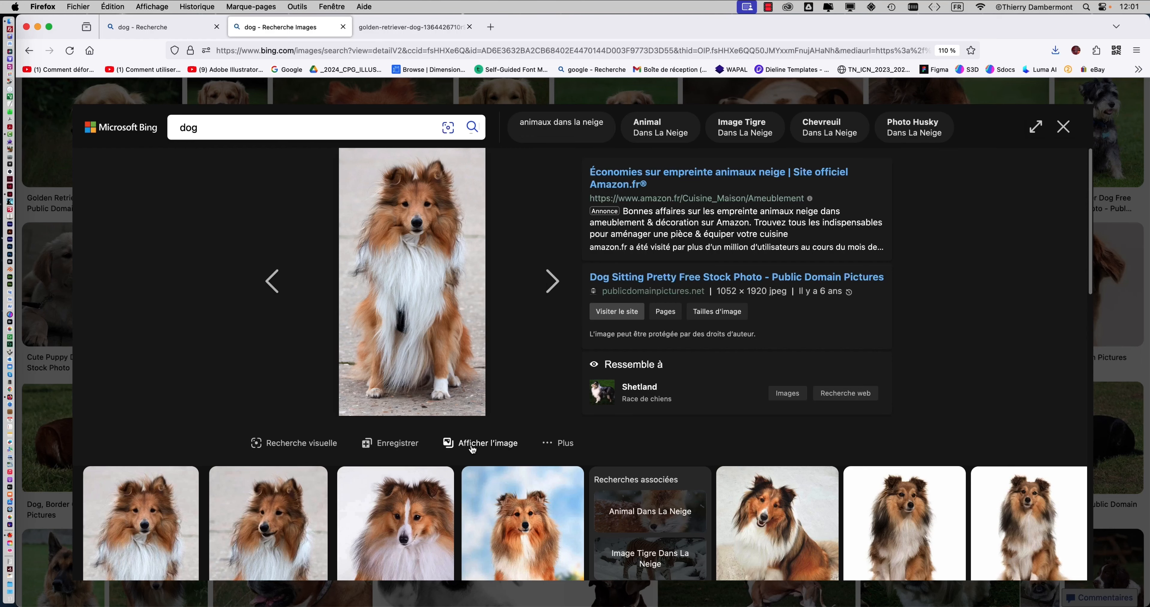
{"action": "left_click", "coordinate": [473, 444]}
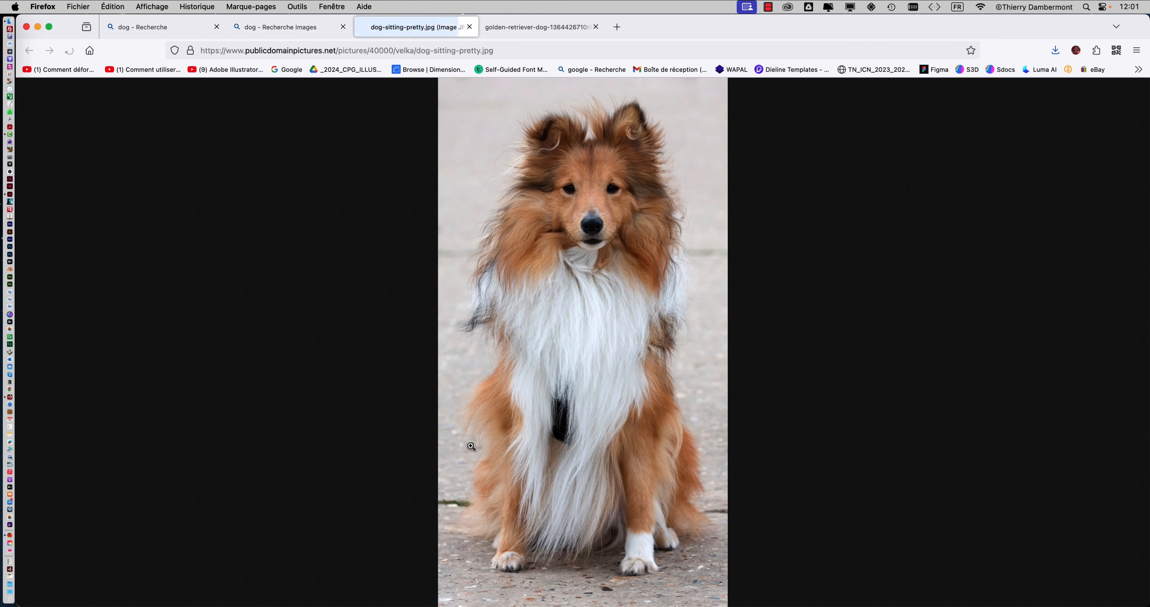
Step: Save the sitting dog photo as dog-sitting-pretty.jpg in the InDesign folder
{"action": "right_click", "coordinate": [585, 282]}
{"action": "left_click", "coordinate": [601, 290]}
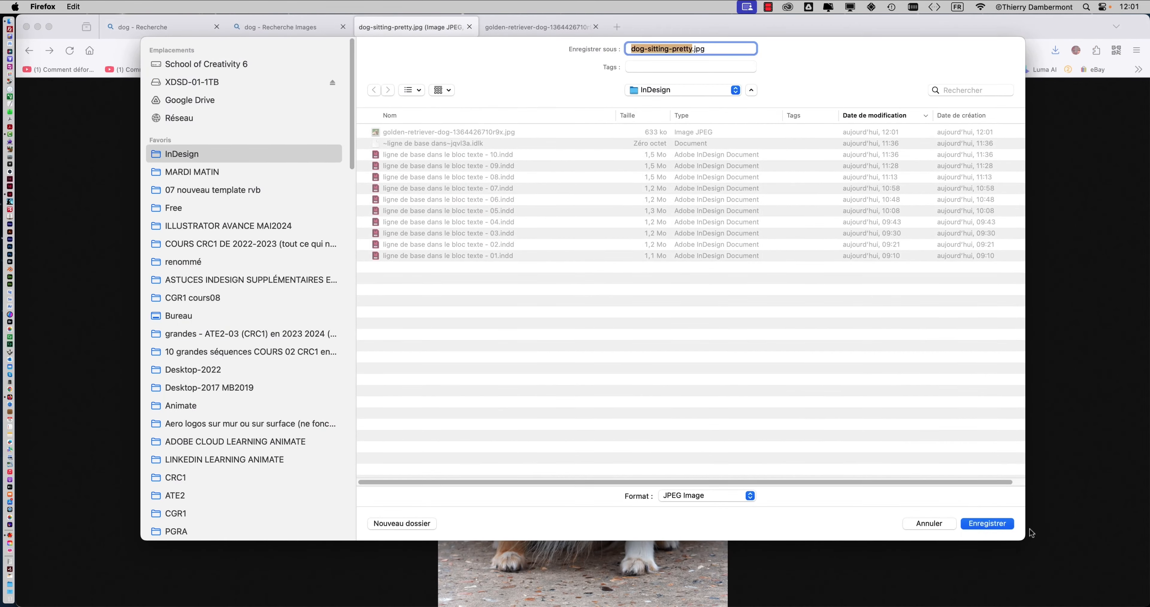
{"action": "left_click", "coordinate": [999, 522]}
Step: Return to the image results and open the photo of the rough collie sitting on grass at full size
{"action": "left_click", "coordinate": [281, 32]}
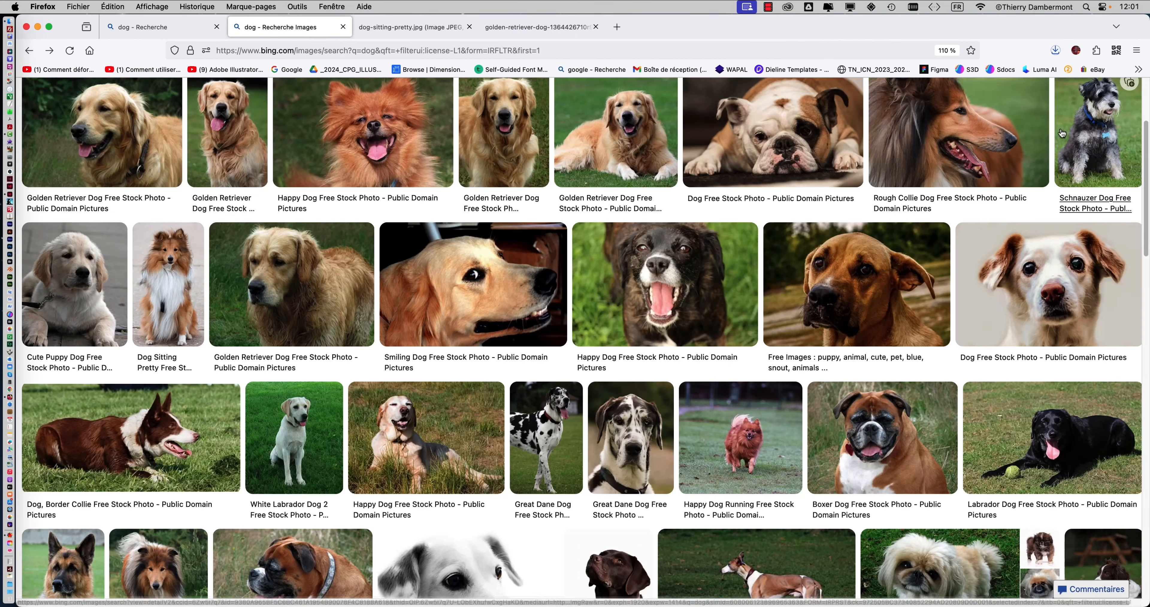
{"action": "left_click", "coordinate": [1063, 126]}
{"action": "scroll", "coordinate": [601, 285], "scroll_direction": "down", "scroll_amount": 2}
{"action": "scroll", "coordinate": [601, 285], "scroll_direction": "down", "scroll_amount": 3}
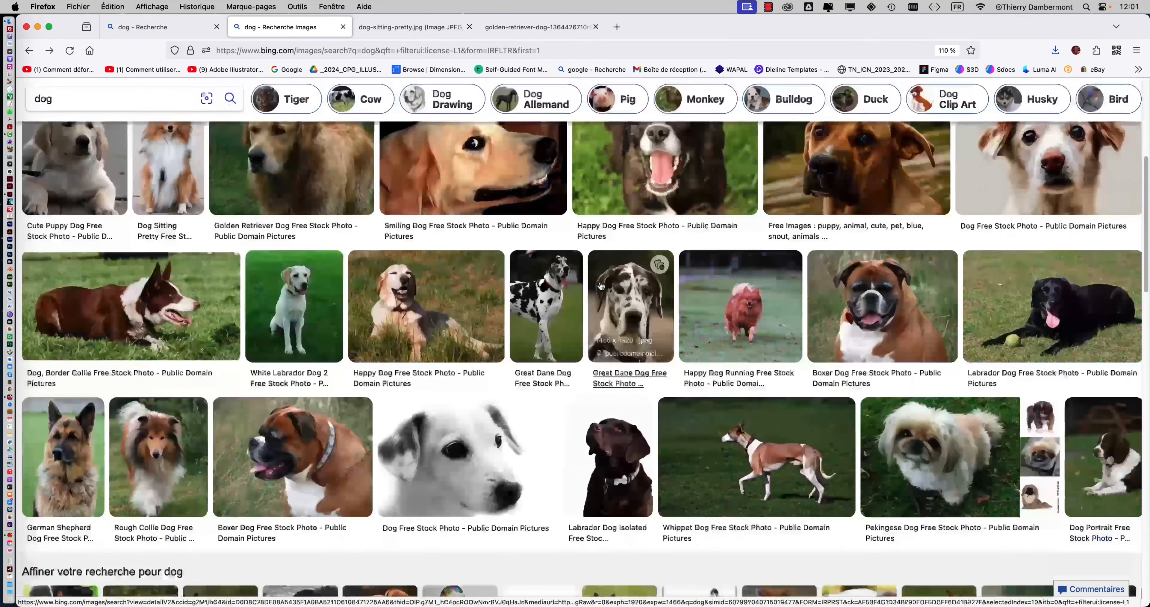
{"action": "scroll", "coordinate": [600, 286], "scroll_direction": "down", "scroll_amount": 1}
{"action": "scroll", "coordinate": [601, 285], "scroll_direction": "down", "scroll_amount": 3}
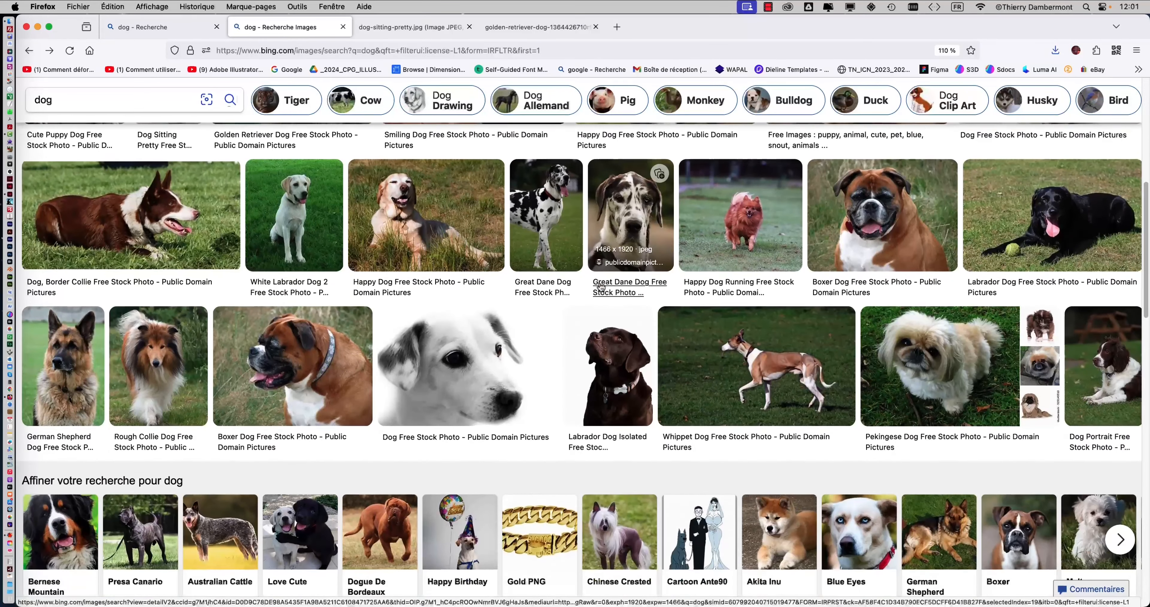
{"action": "scroll", "coordinate": [601, 285], "scroll_direction": "down", "scroll_amount": 2}
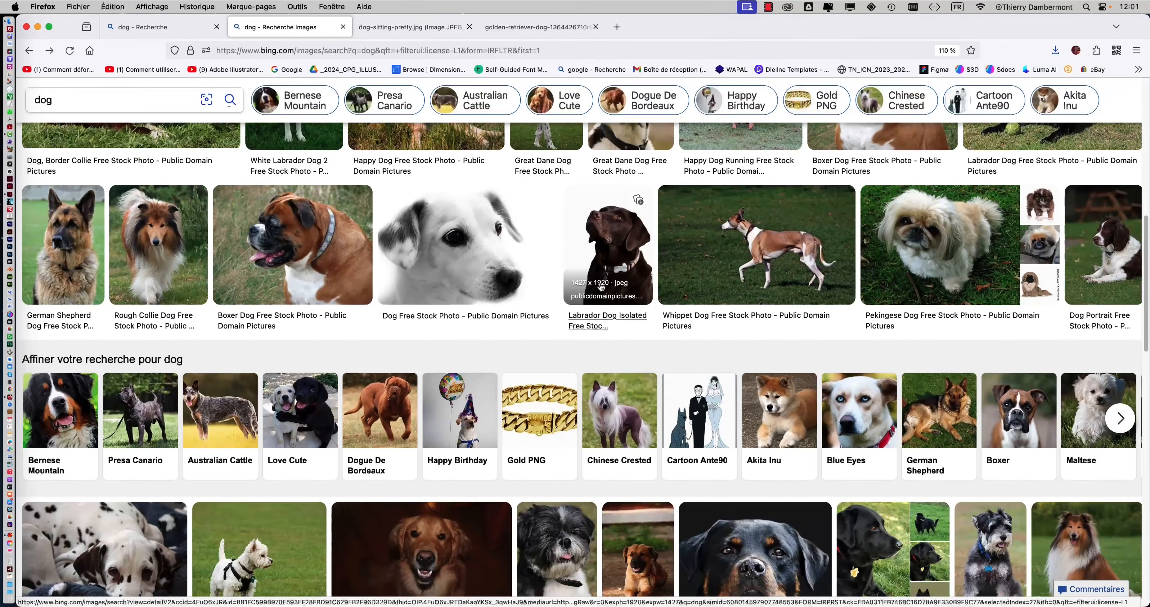
{"action": "scroll", "coordinate": [600, 285], "scroll_direction": "down", "scroll_amount": 3}
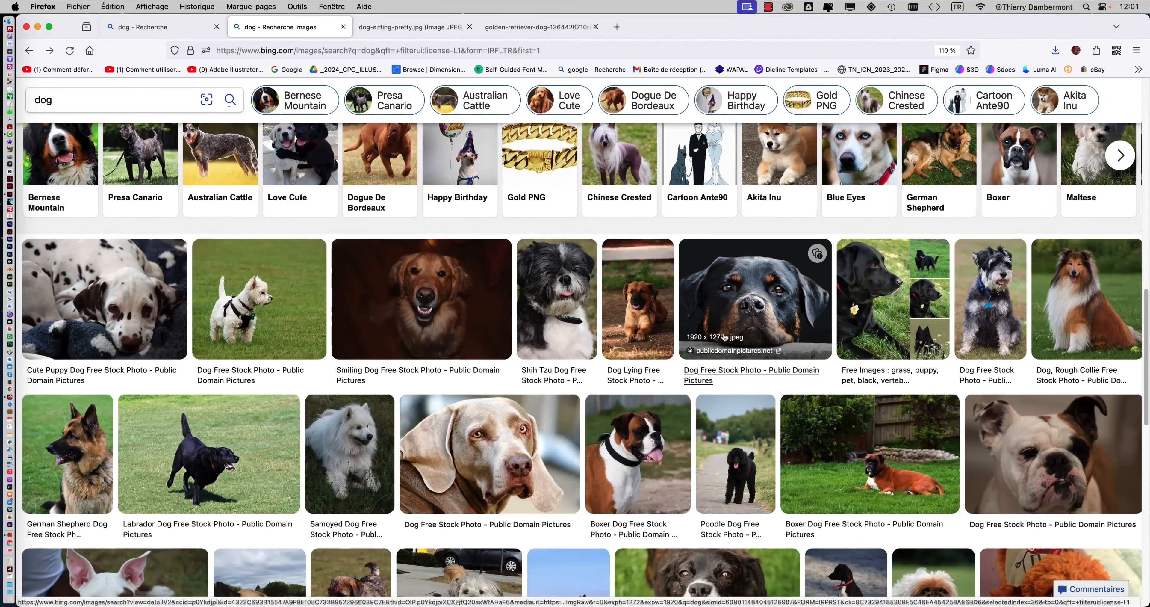
{"action": "scroll", "coordinate": [736, 384], "scroll_direction": "down", "scroll_amount": 1}
{"action": "left_click", "coordinate": [1086, 290]}
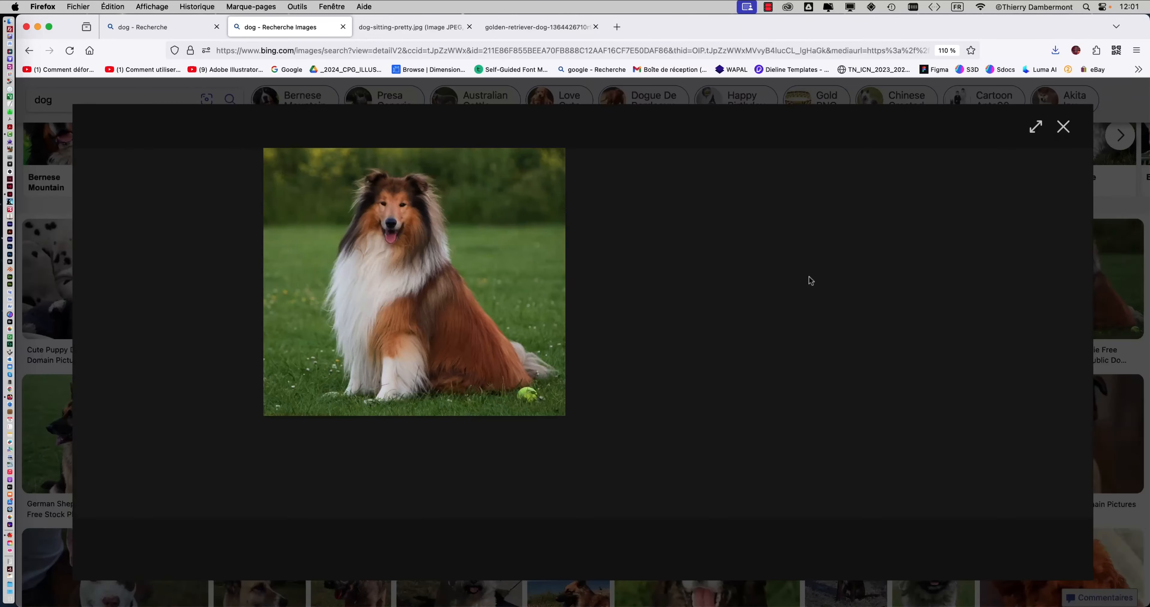
{"action": "left_click", "coordinate": [480, 442]}
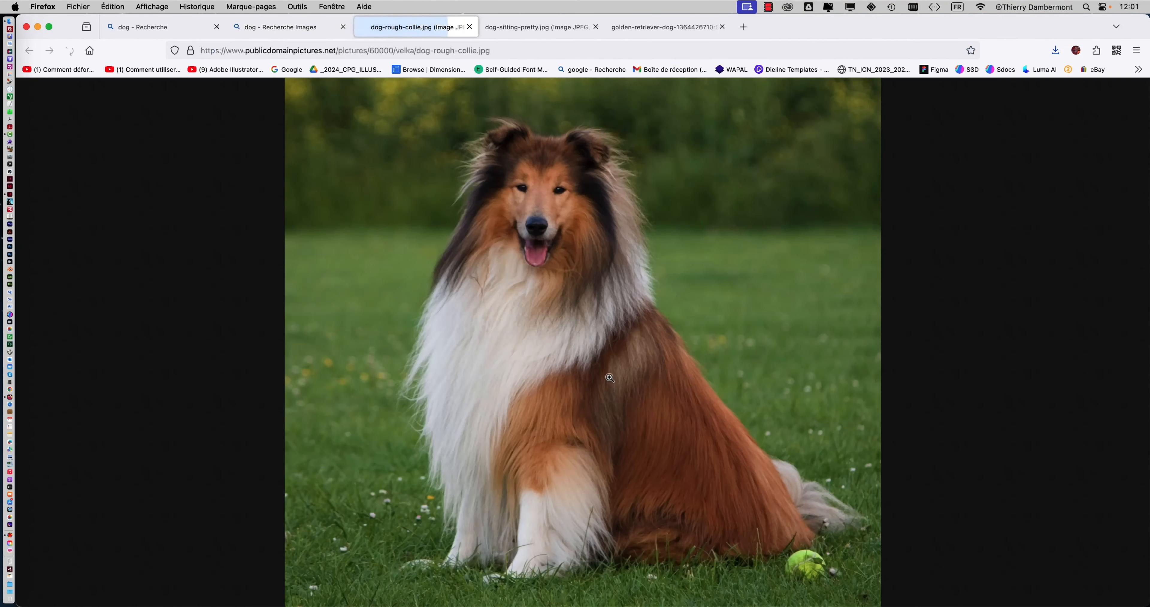
Step: Save the rough collie photo as dog-rough-collie.jpg in the InDesign folder
{"action": "right_click", "coordinate": [538, 256]}
{"action": "left_click", "coordinate": [558, 265]}
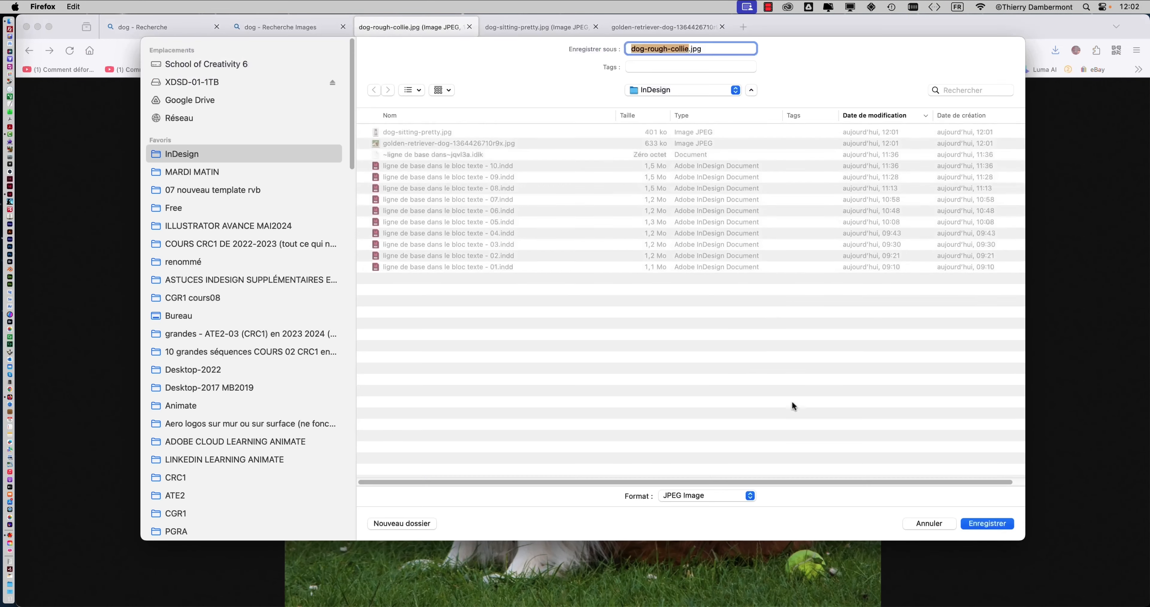
{"action": "left_click", "coordinate": [981, 524]}
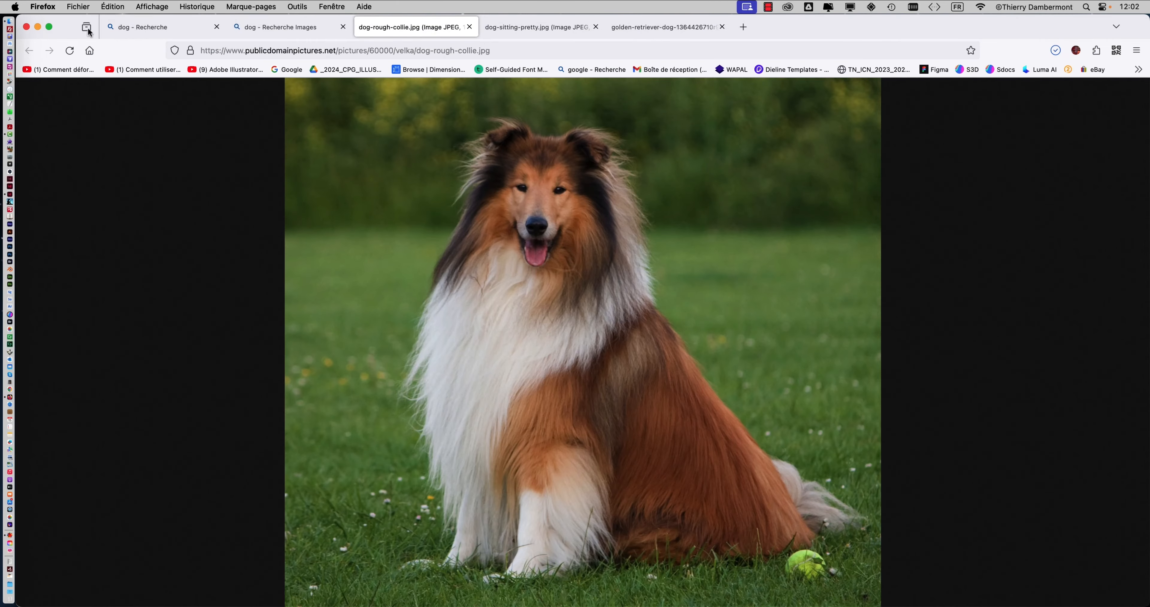
Step: Minimise both browser windows and switch to InDesign with the document "ligne de base dans le bloc texte - 10.indd"
{"action": "left_click", "coordinate": [38, 28]}
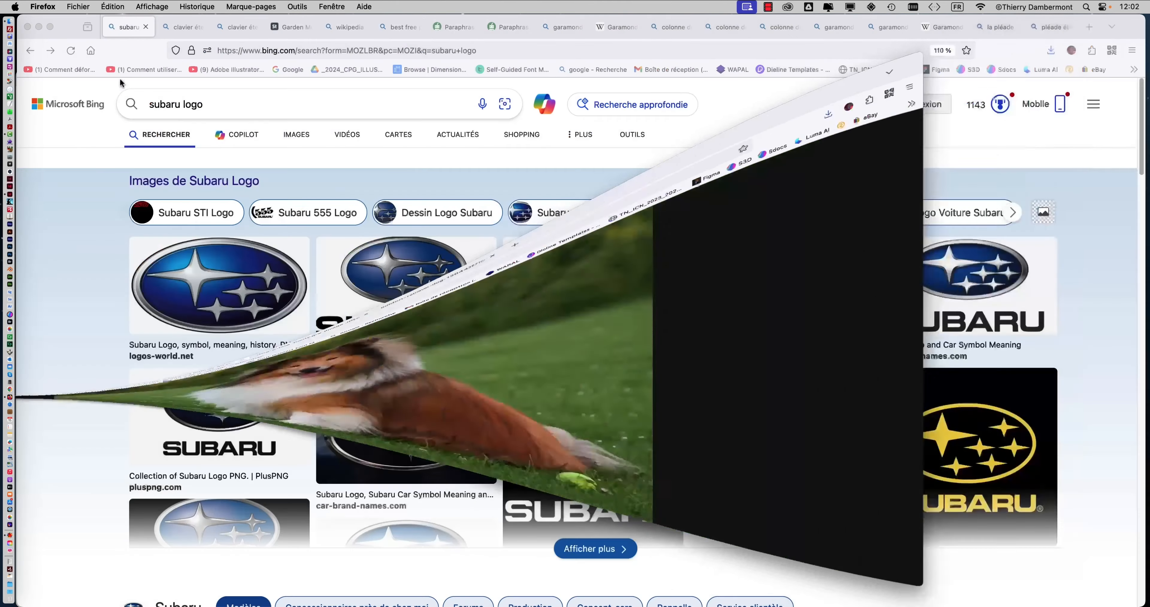
{"action": "left_click", "coordinate": [38, 28]}
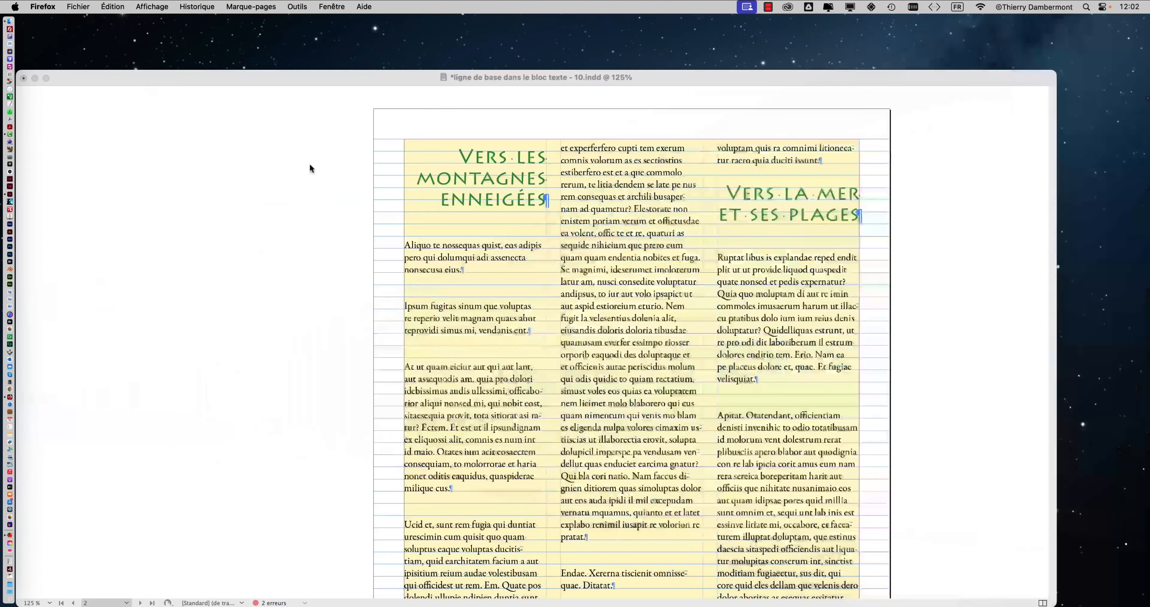
{"action": "left_click", "coordinate": [309, 165]}
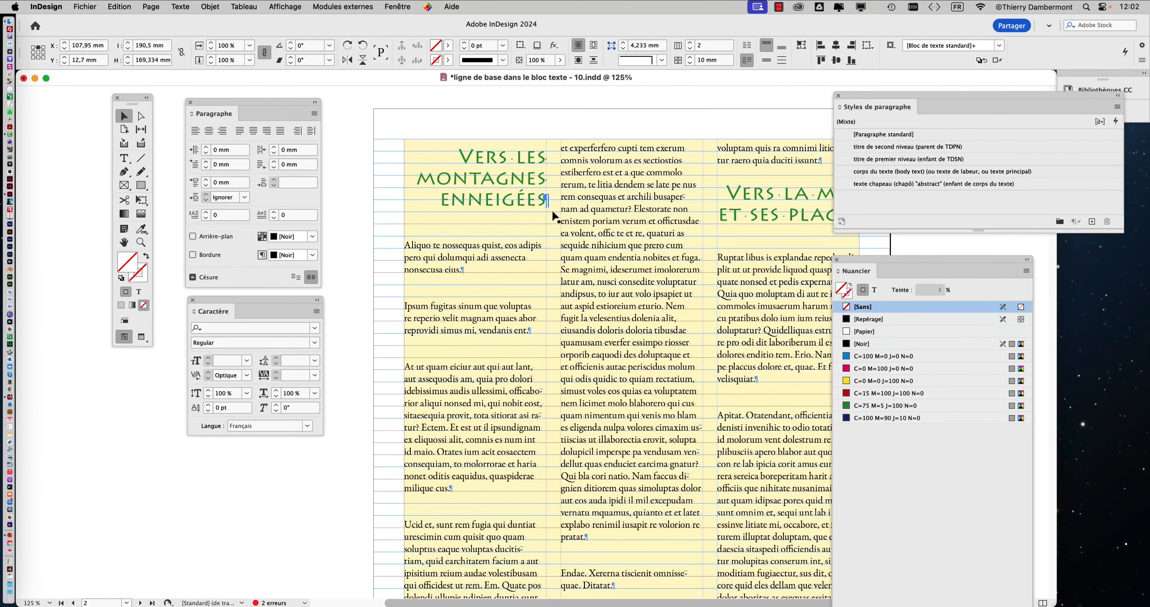
Step: Reduce the document view to 50% and move the Paragraph, Character and Tools panels clear of the page
{"action": "key", "text": "super+minus"}
{"action": "key", "text": "super+minus"}
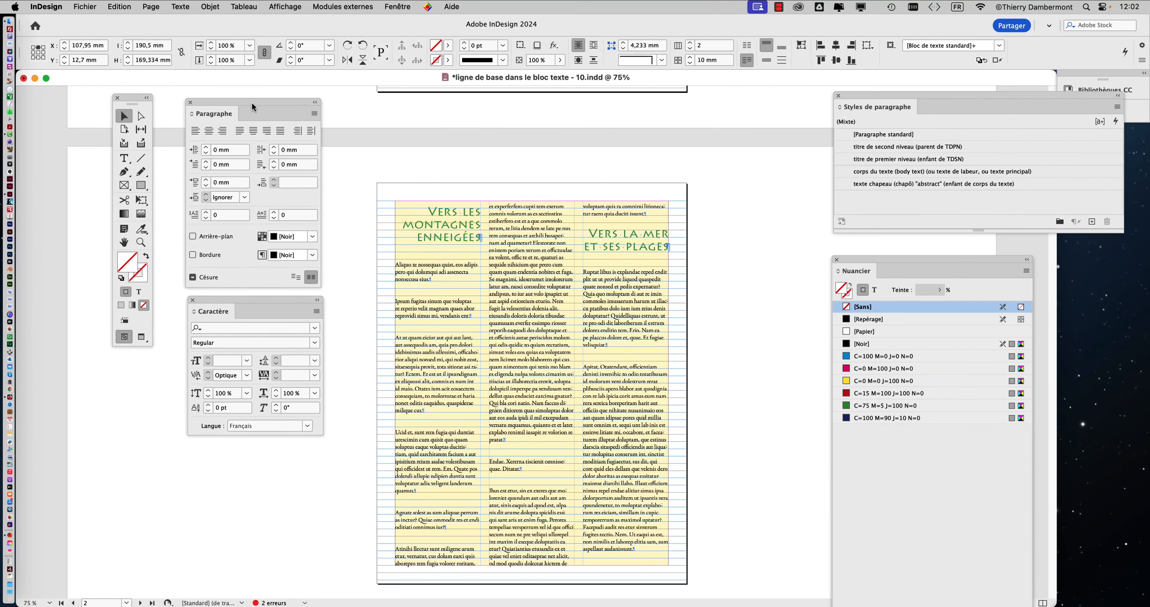
{"action": "left_click_drag", "start_coordinate": [251, 102], "coordinate": [740, 84]}
{"action": "left_click_drag", "start_coordinate": [270, 305], "coordinate": [764, 318]}
{"action": "left_click_drag", "start_coordinate": [132, 102], "coordinate": [61, 102]}
{"action": "key", "text": "super+minus"}
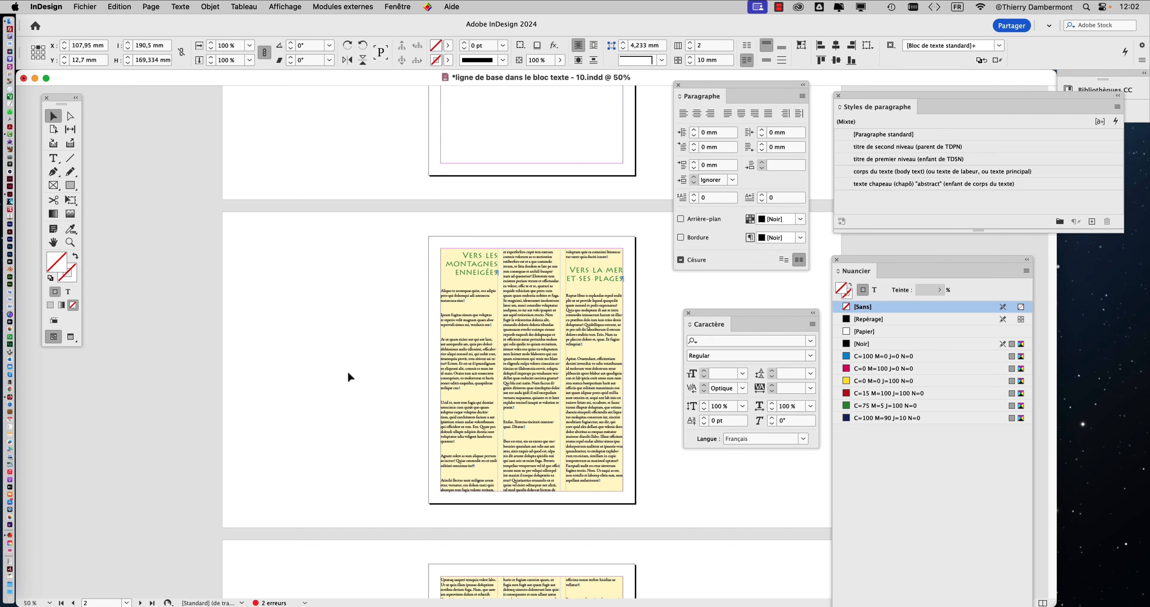
{"action": "left_click", "coordinate": [99, 6]}
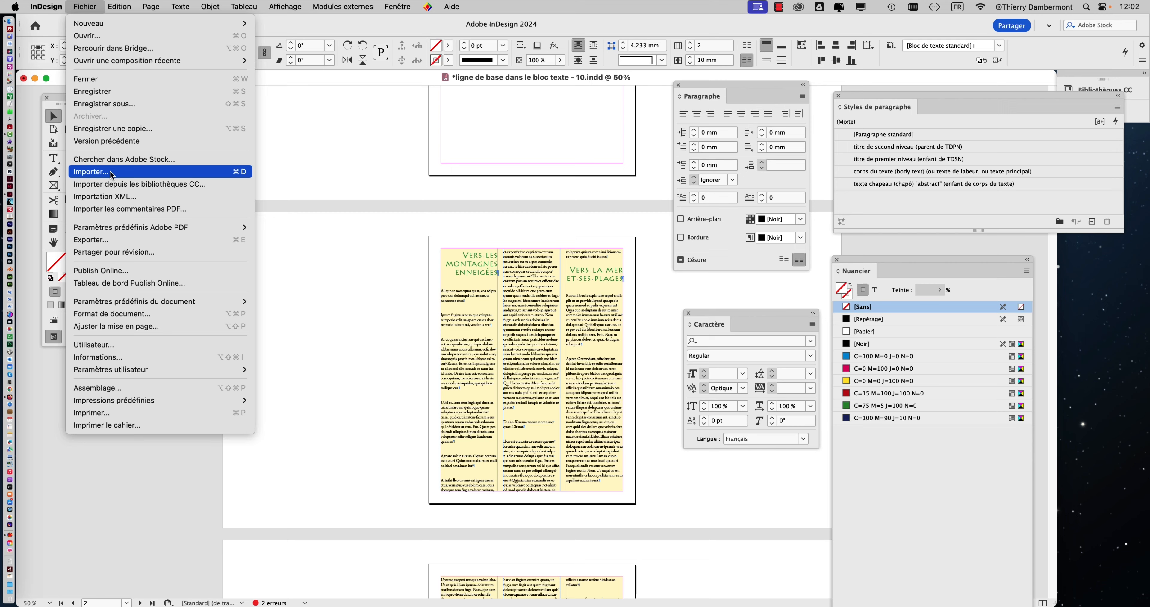
{"action": "left_click", "coordinate": [111, 171]}
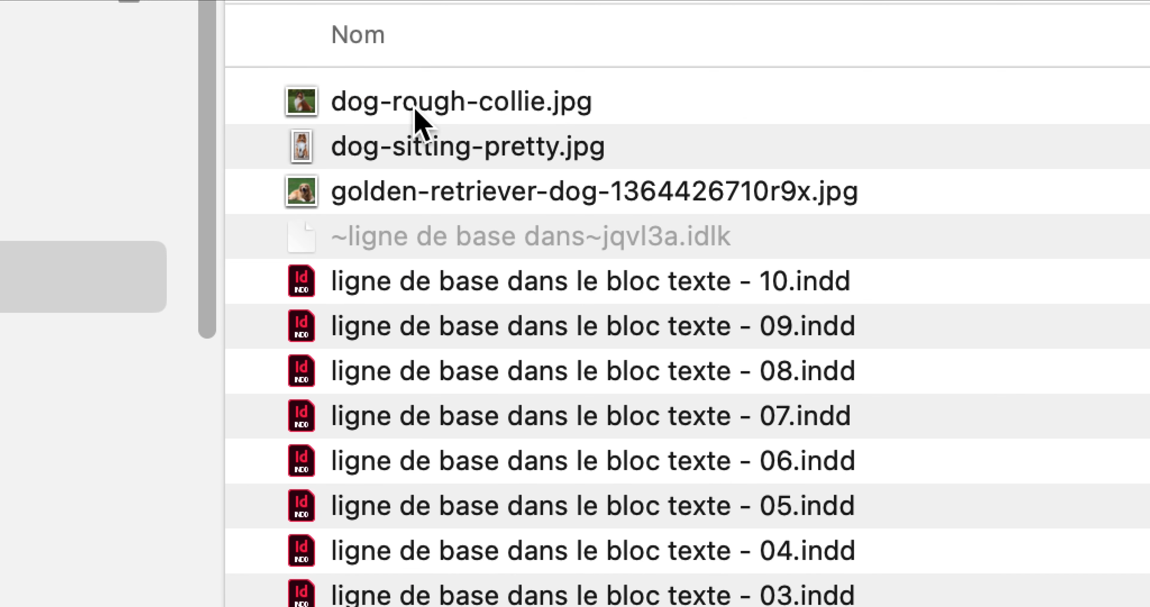
{"action": "left_click", "coordinate": [415, 109]}
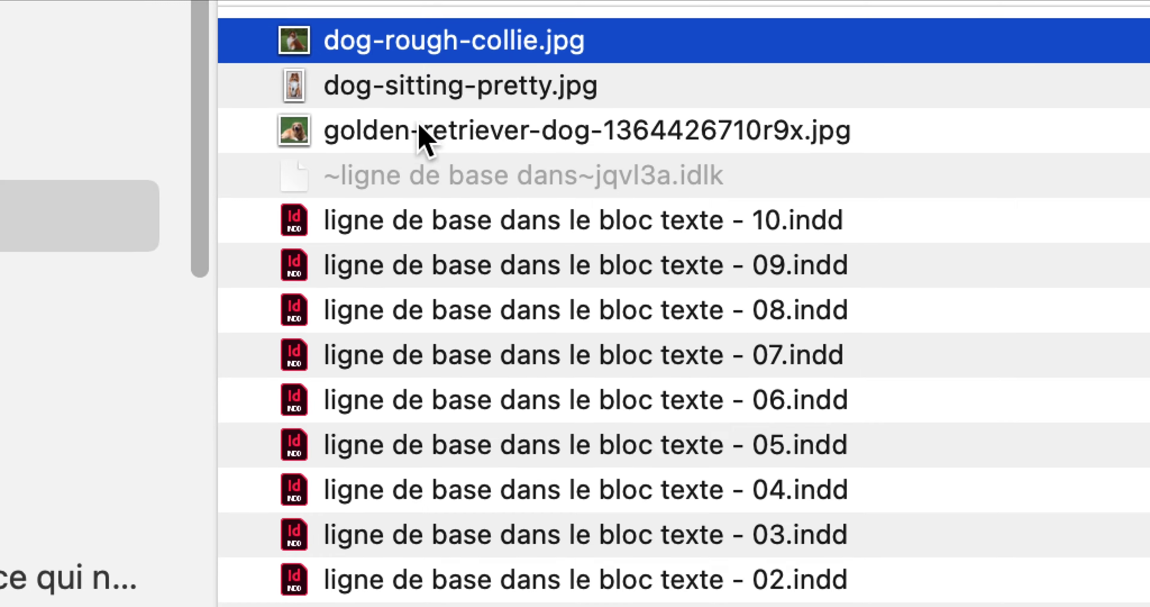
{"action": "left_click", "coordinate": [427, 192], "text": "shift"}
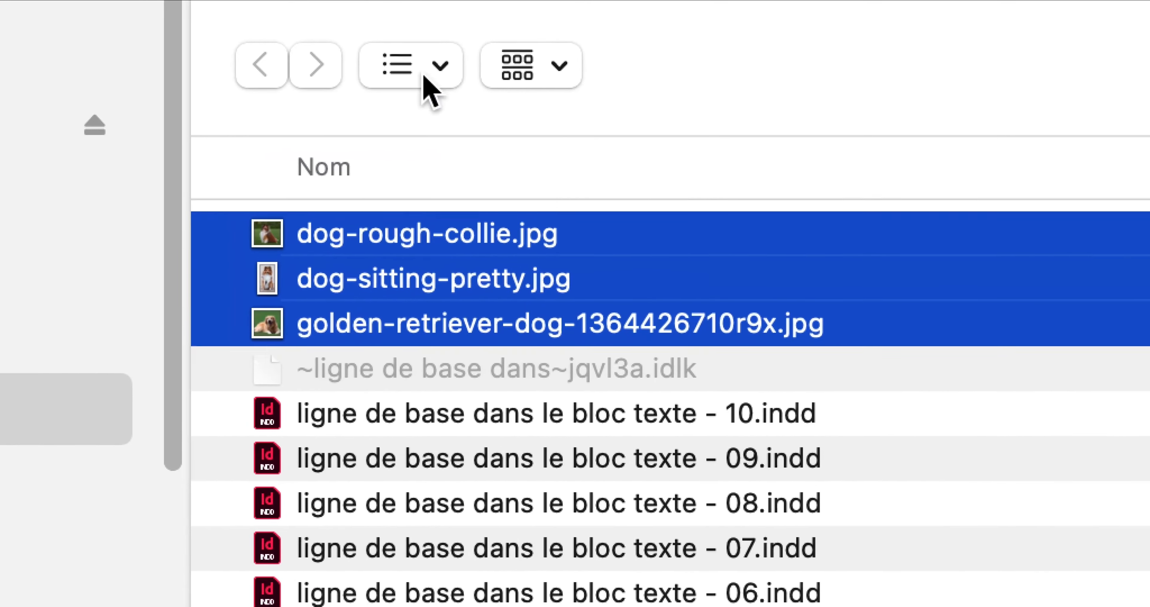
{"action": "left_click", "coordinate": [428, 87]}
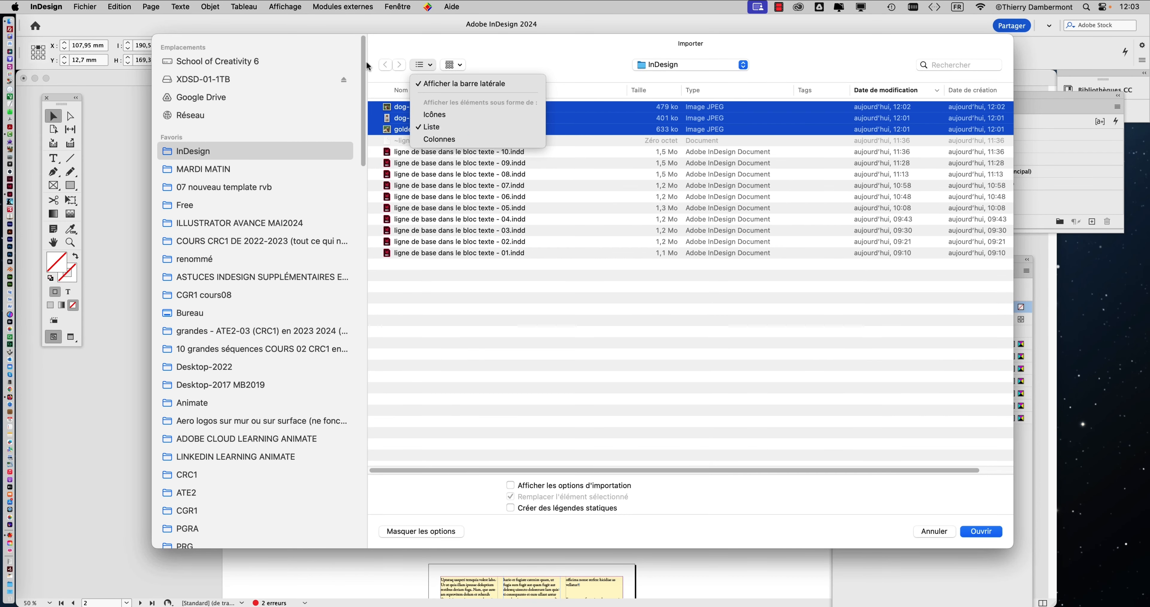
{"action": "left_click", "coordinate": [375, 42]}
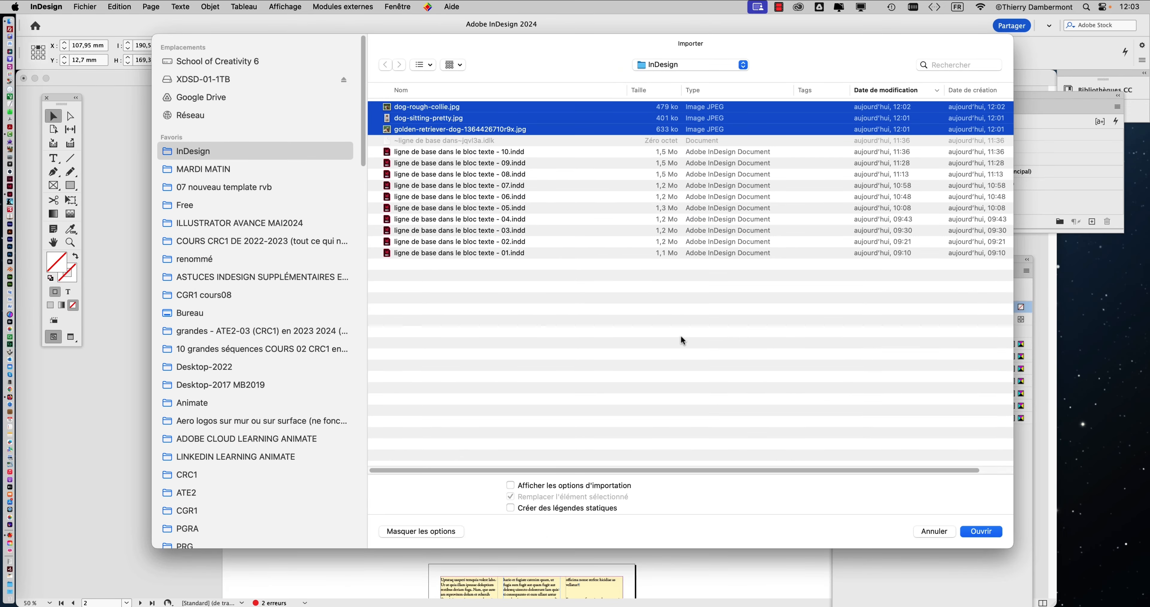
{"action": "left_click", "coordinate": [980, 531]}
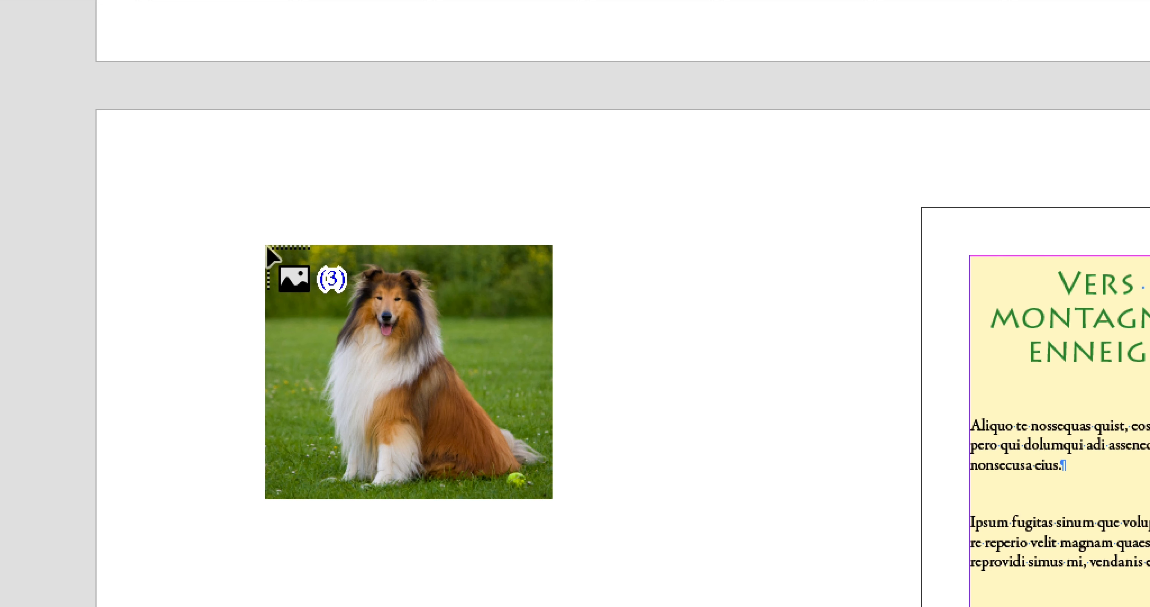
Step: Place the three photos beside page 2 as a grid of one column and three rows, about 48 by 194 mm overall
{"action": "left_click_drag", "start_coordinate": [267, 248], "coordinate": [315, 367]}
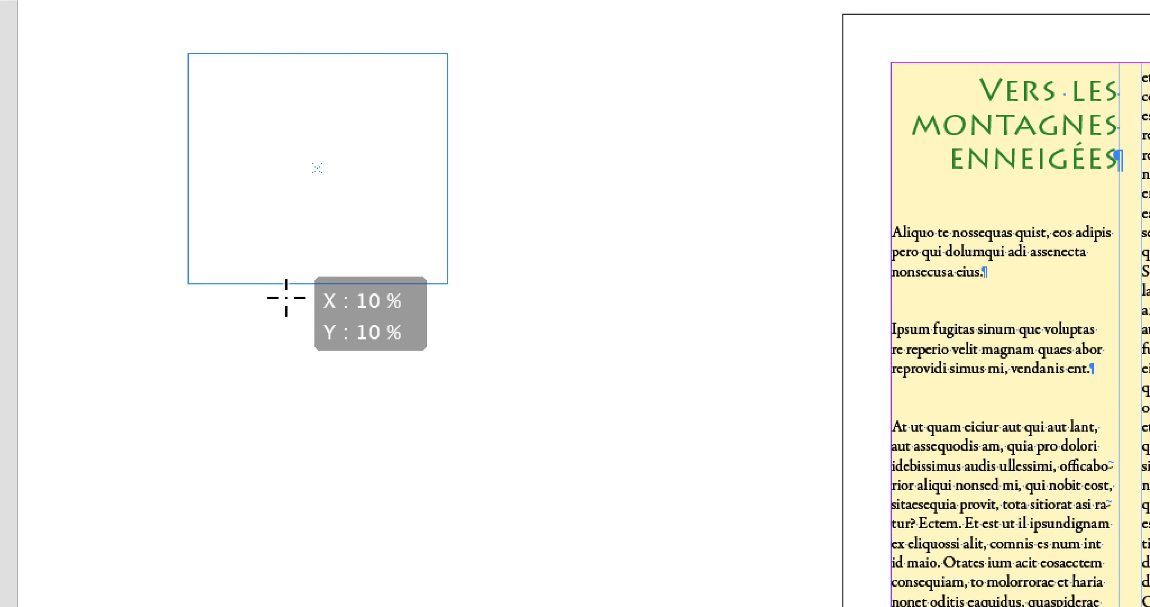
{"action": "left_click_drag", "start_coordinate": [286, 298], "coordinate": [286, 303]}
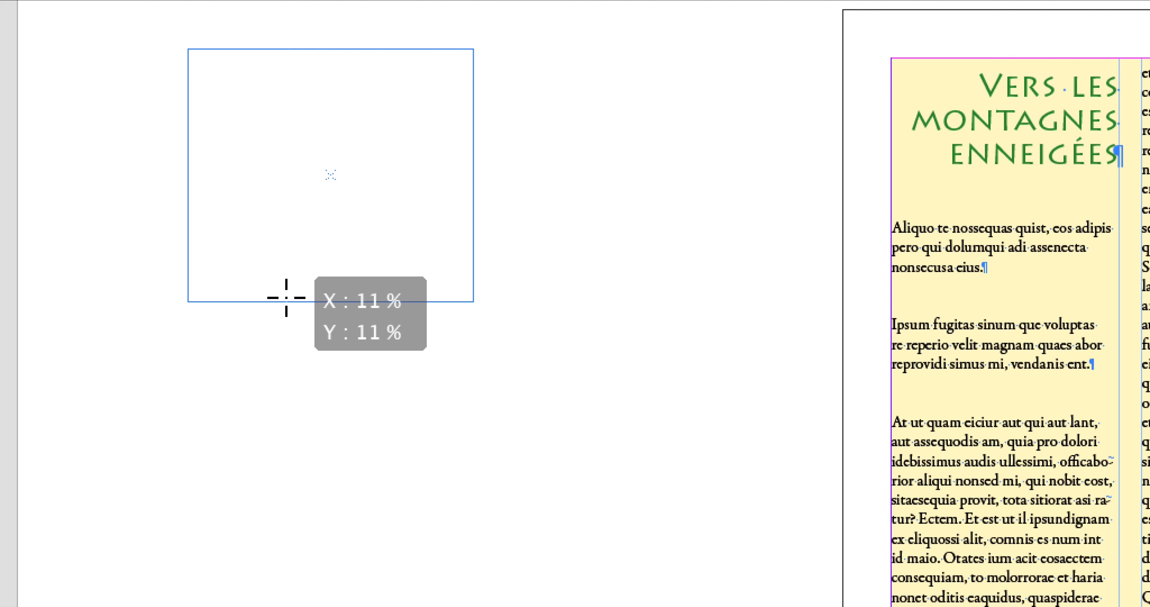
{"action": "key", "text": "Up"}
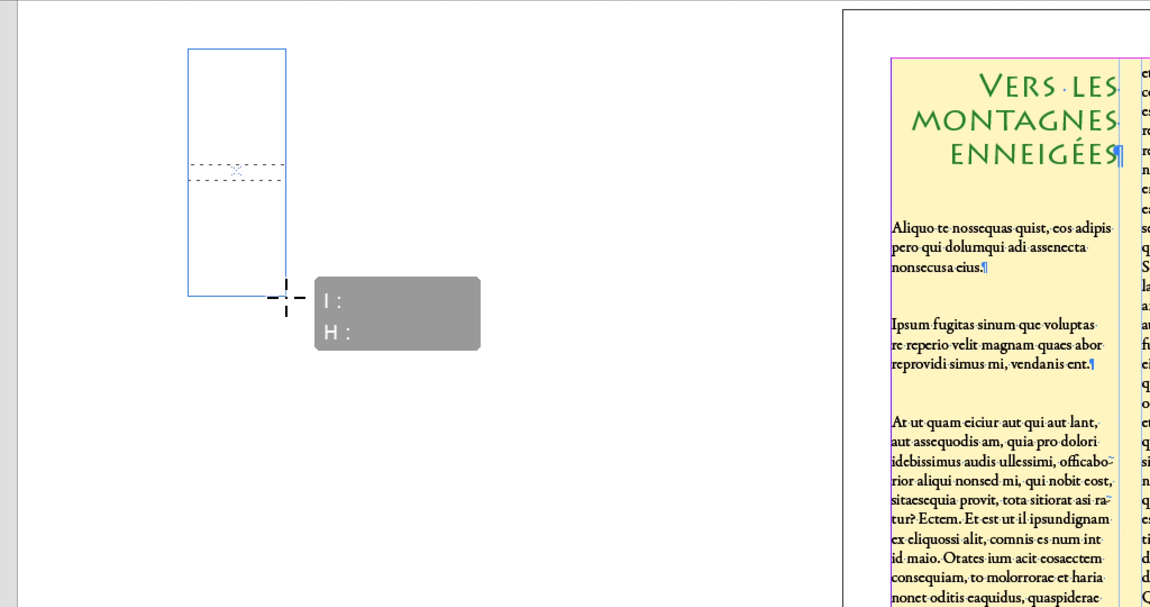
{"action": "key", "text": "Up"}
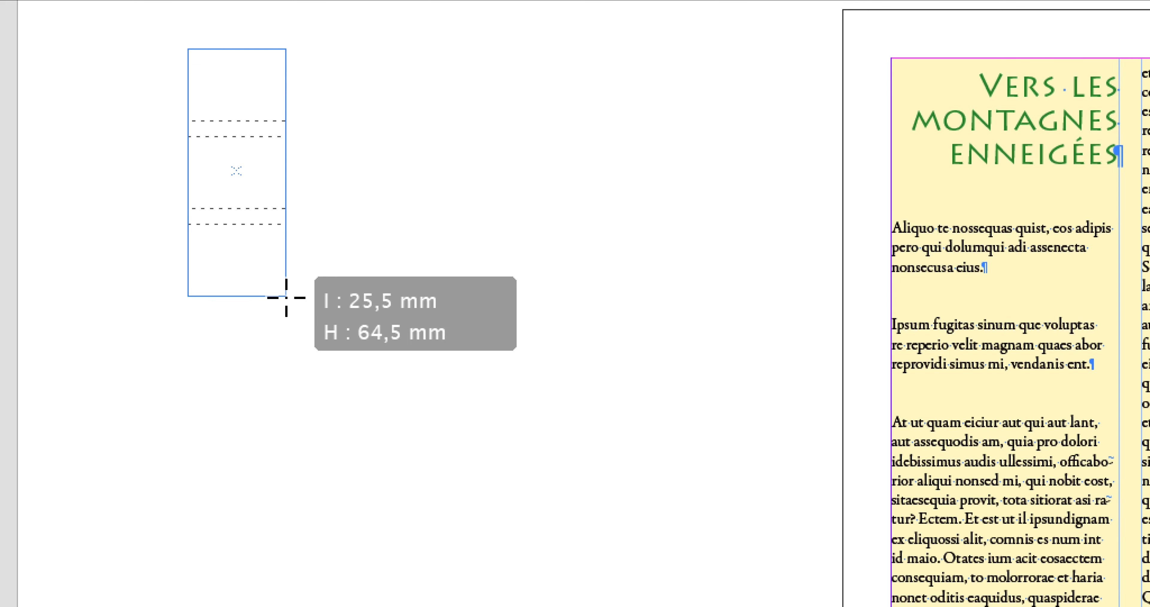
{"action": "left_click_drag", "start_coordinate": [287, 297], "coordinate": [304, 376]}
{"action": "left_click_drag", "start_coordinate": [311, 374], "coordinate": [303, 397]}
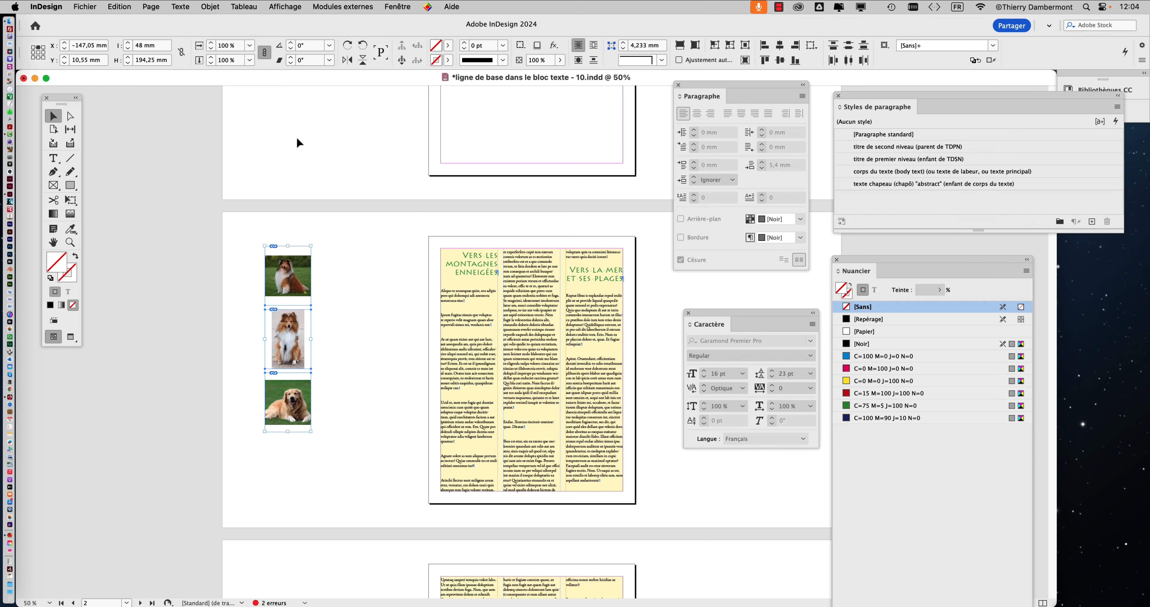
Step: Fill the three selected frames proportionally with their dog photos and deselect them
{"action": "left_click", "coordinate": [211, 6]}
{"action": "mouse_move", "coordinate": [238, 243]}
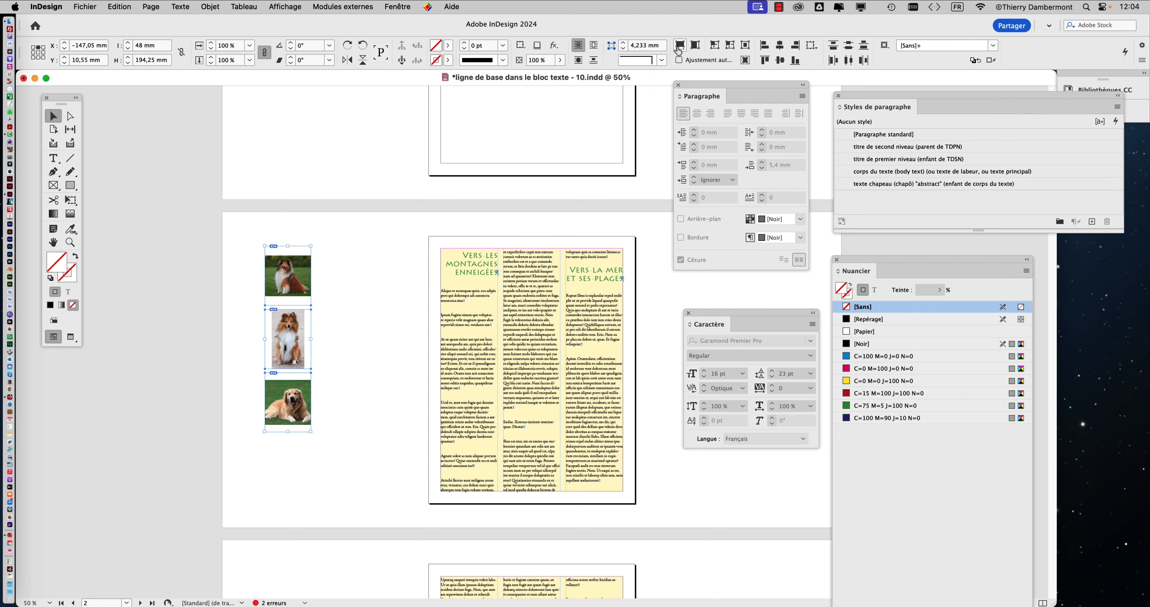
{"action": "left_click", "coordinate": [679, 46]}
{"action": "key", "text": "super+1"}
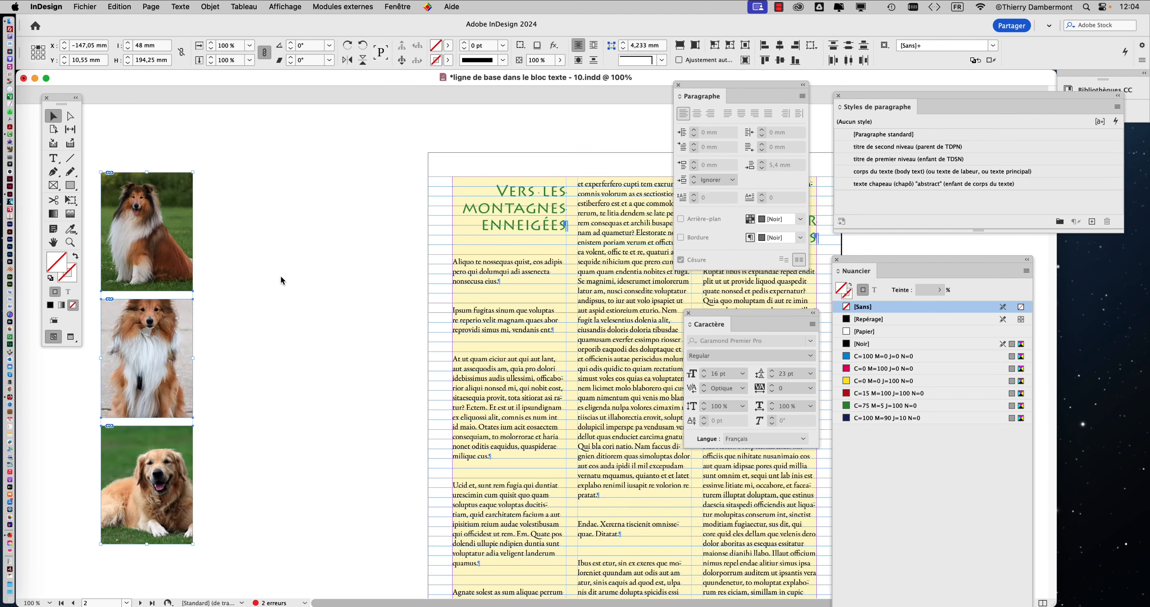
{"action": "left_click_drag", "start_coordinate": [332, 239], "coordinate": [333, 222]}
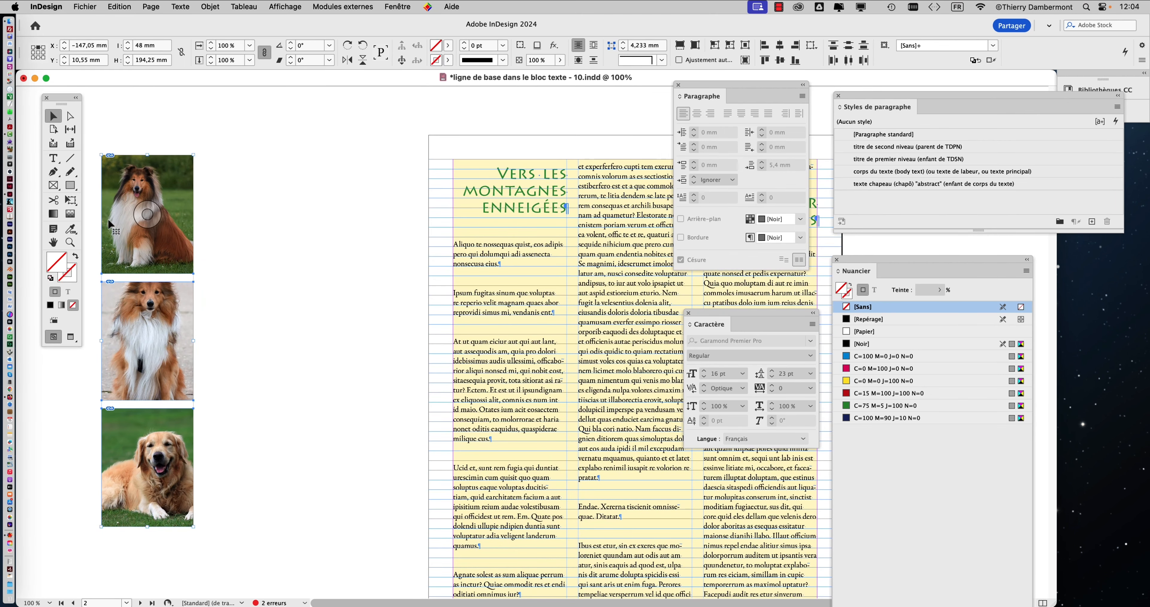
{"action": "scroll", "coordinate": [103, 219], "scroll_direction": "up", "scroll_amount": 1}
{"action": "scroll", "coordinate": [104, 219], "scroll_direction": "up", "scroll_amount": 1}
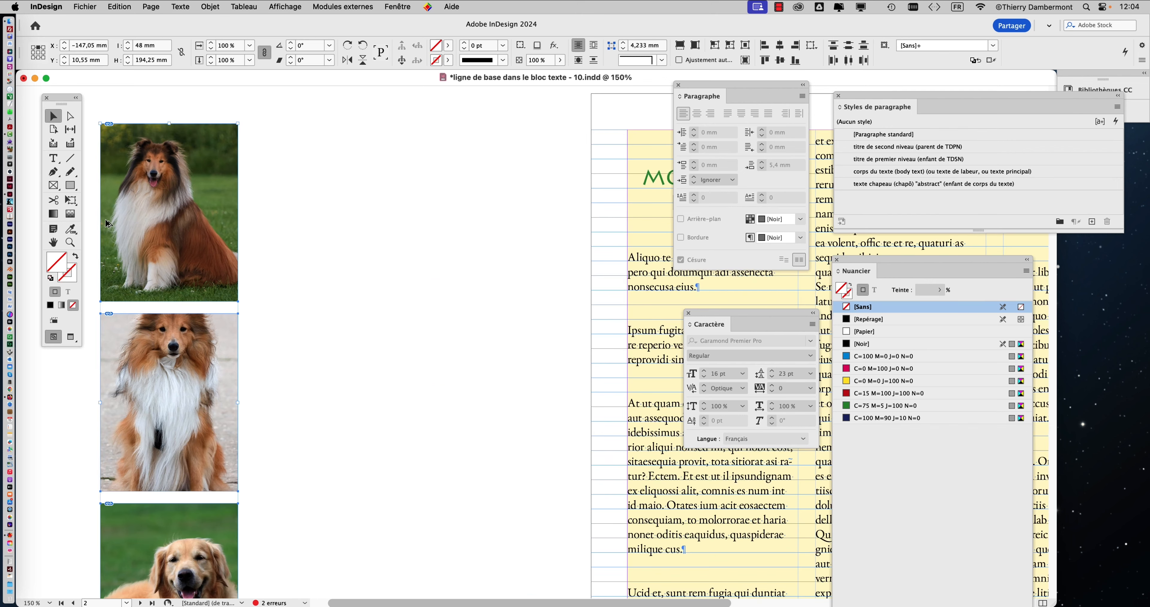
{"action": "scroll", "coordinate": [143, 259], "scroll_direction": "down", "scroll_amount": 2}
{"action": "scroll", "coordinate": [143, 259], "scroll_direction": "down", "scroll_amount": 1}
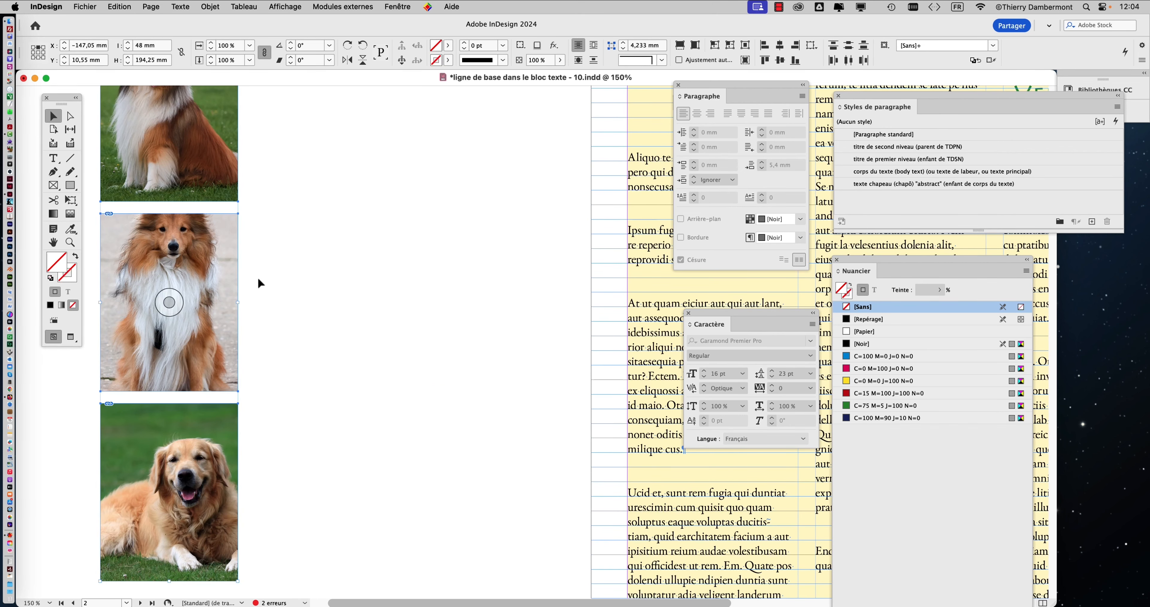
{"action": "left_click", "coordinate": [291, 279]}
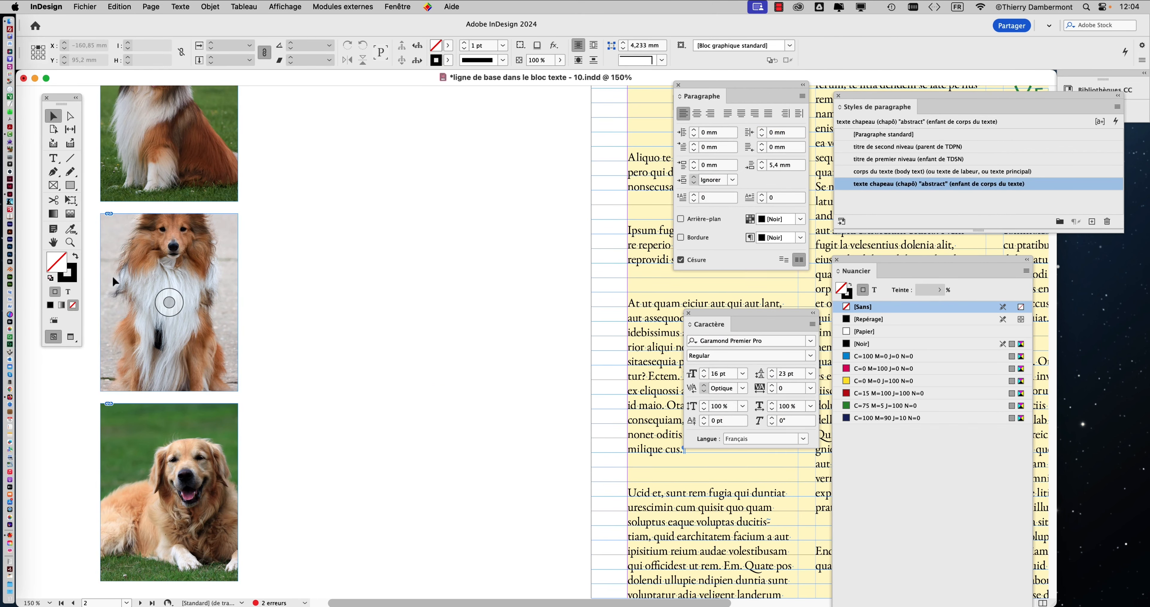
Step: Move the Tools panel clear of the three dog photos, onto the empty area between them and the page
{"action": "scroll", "coordinate": [154, 290], "scroll_direction": "down", "scroll_amount": 1}
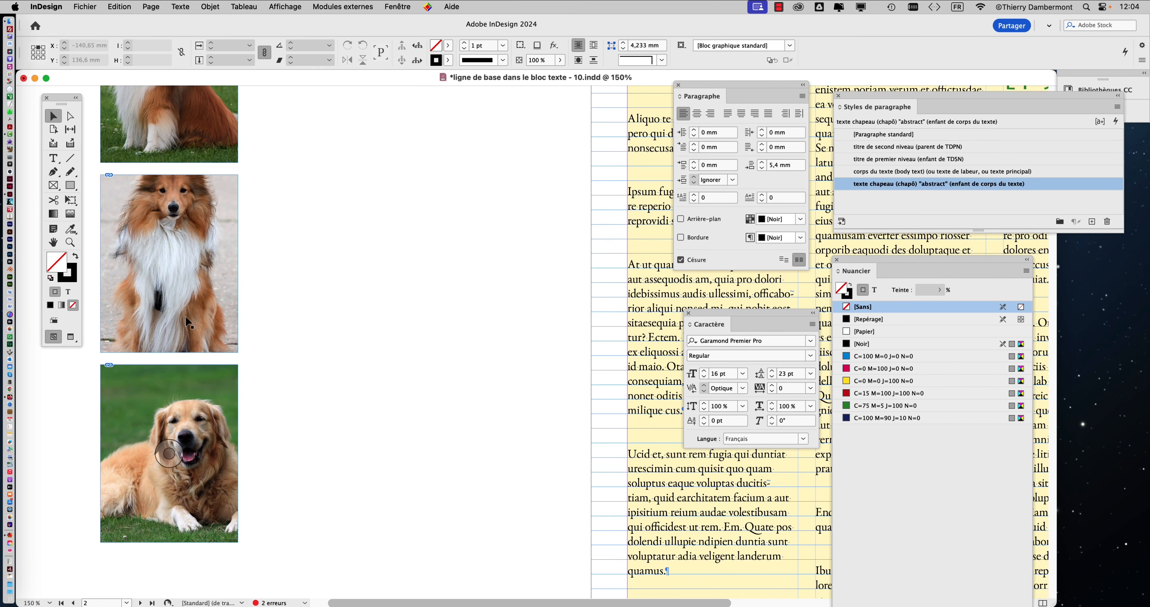
{"action": "scroll", "coordinate": [156, 263], "scroll_direction": "up", "scroll_amount": 1}
{"action": "left_click_drag", "start_coordinate": [66, 102], "coordinate": [370, 121]}
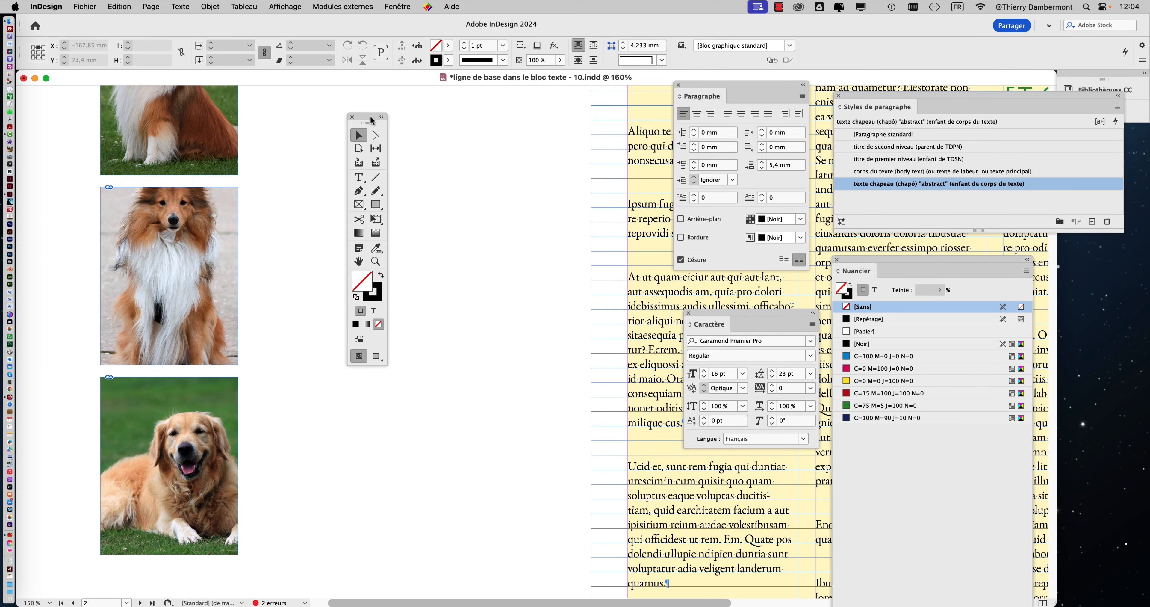
{"action": "scroll", "coordinate": [271, 179], "scroll_direction": "up", "scroll_amount": 3}
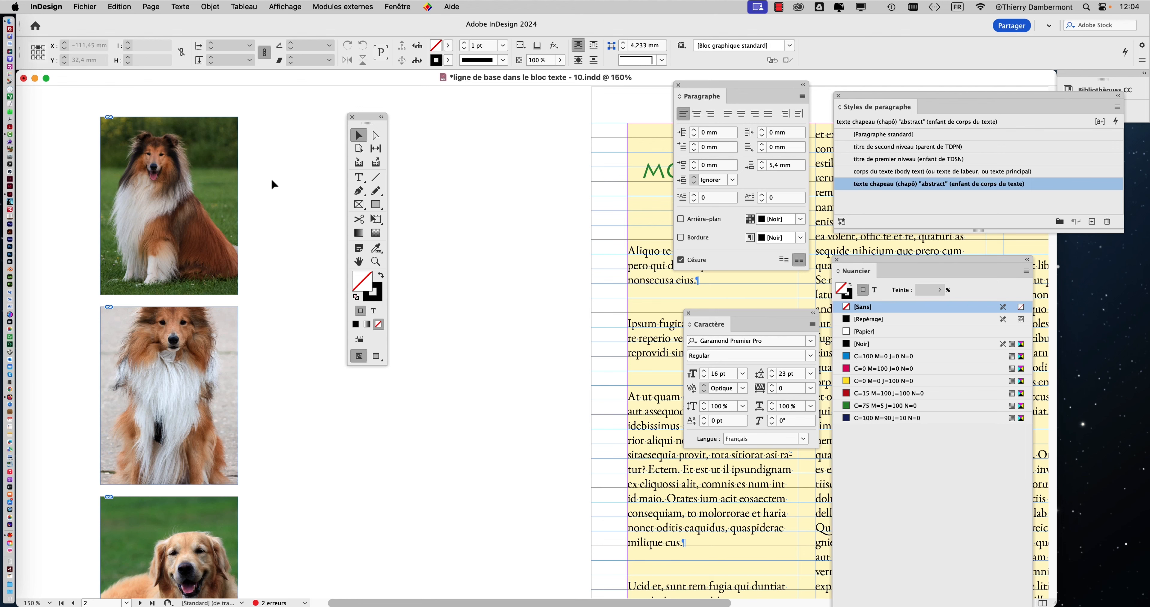
{"action": "scroll", "coordinate": [270, 178], "scroll_direction": "down", "scroll_amount": 2}
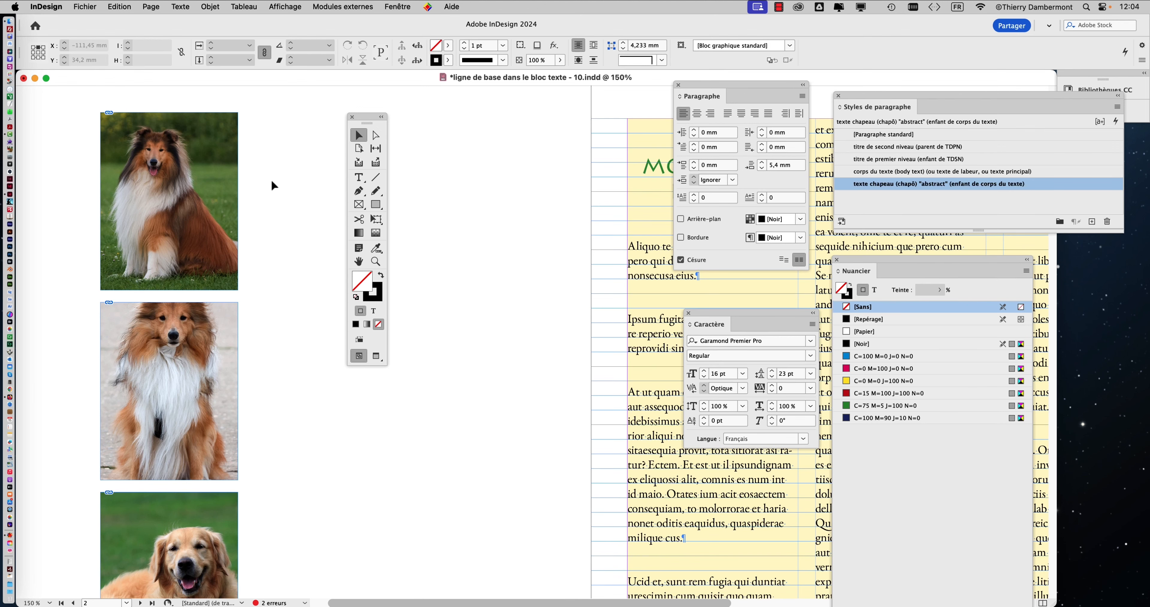
{"action": "scroll", "coordinate": [271, 178], "scroll_direction": "up", "scroll_amount": 1}
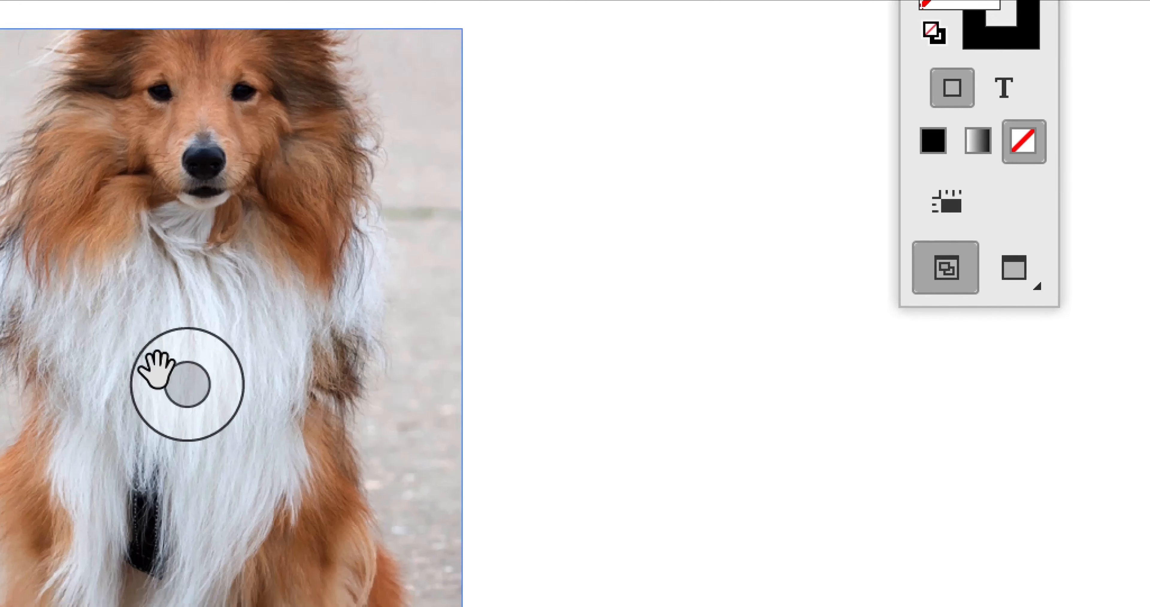
Step: Shift the sitting dog photo down inside the middle frame to show the ears, with its content offset at Y about −0.5 mm
{"action": "left_click", "coordinate": [228, 540]}
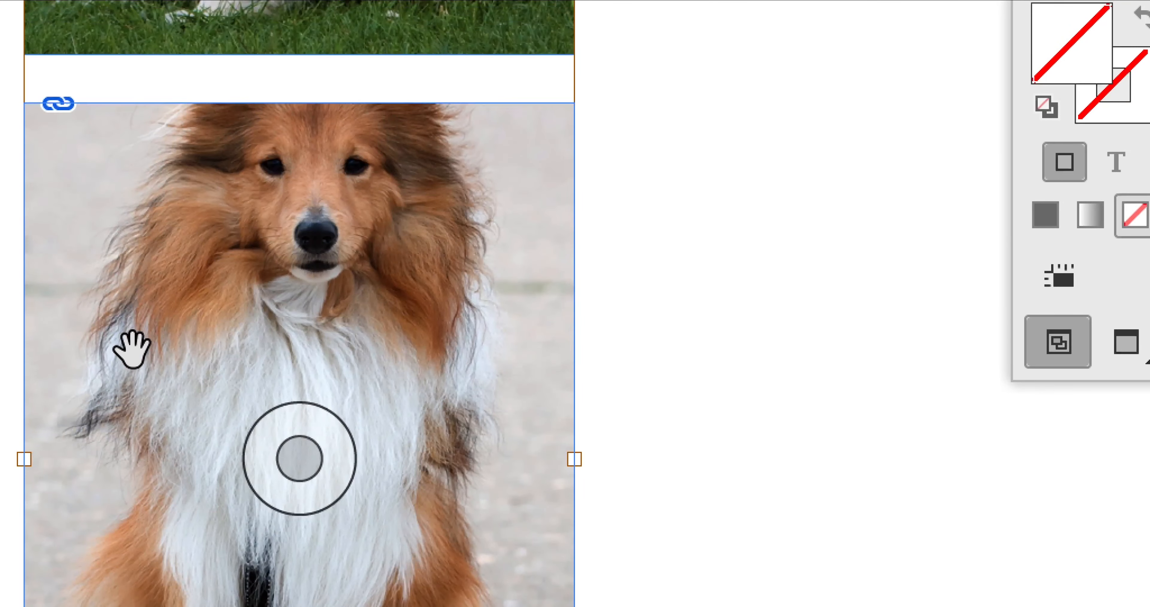
{"action": "left_click_drag", "start_coordinate": [131, 348], "coordinate": [140, 466]}
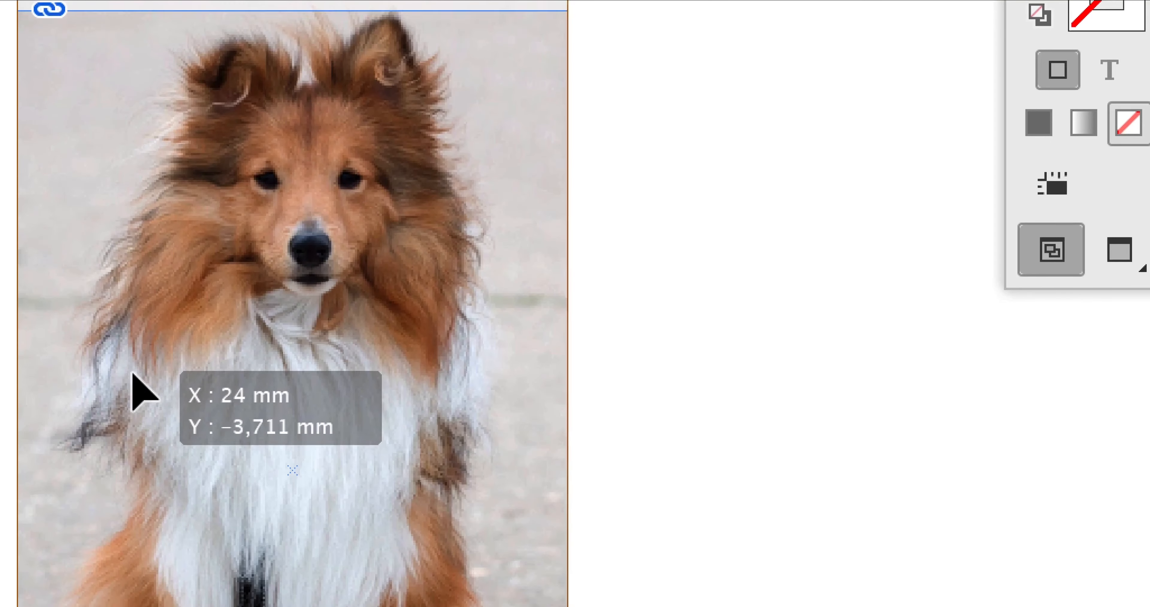
{"action": "left_click_drag", "start_coordinate": [133, 374], "coordinate": [134, 376]}
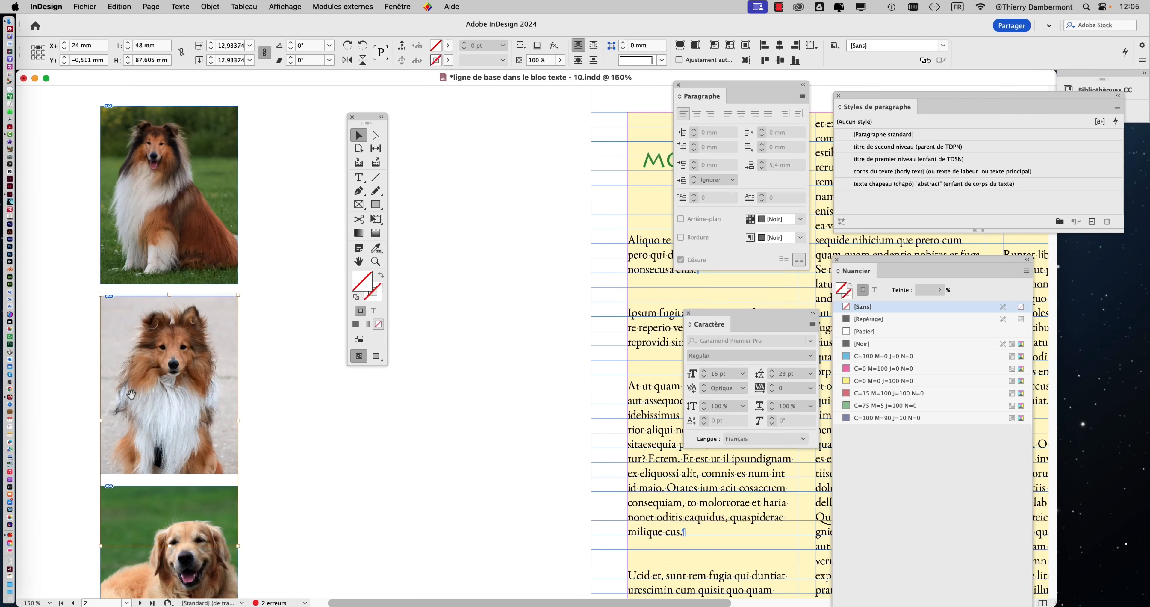
Step: Shift the golden retriever photo sideways inside the lowest frame to X about 16.8 mm and deselect it
{"action": "scroll", "coordinate": [233, 467], "scroll_direction": "down", "scroll_amount": 10}
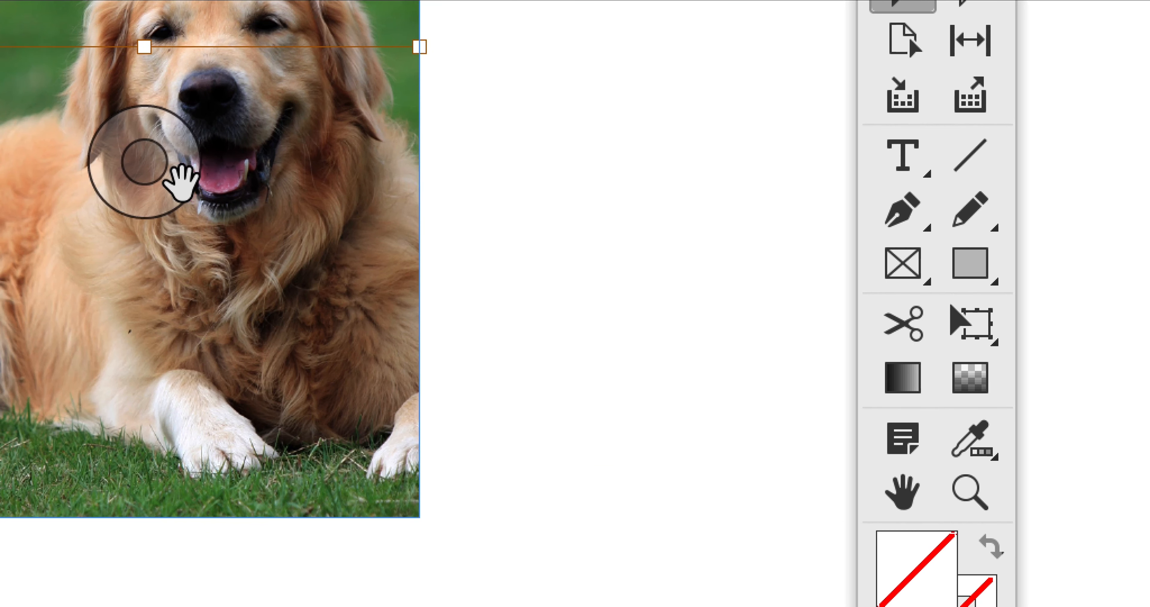
{"action": "left_click", "coordinate": [111, 151]}
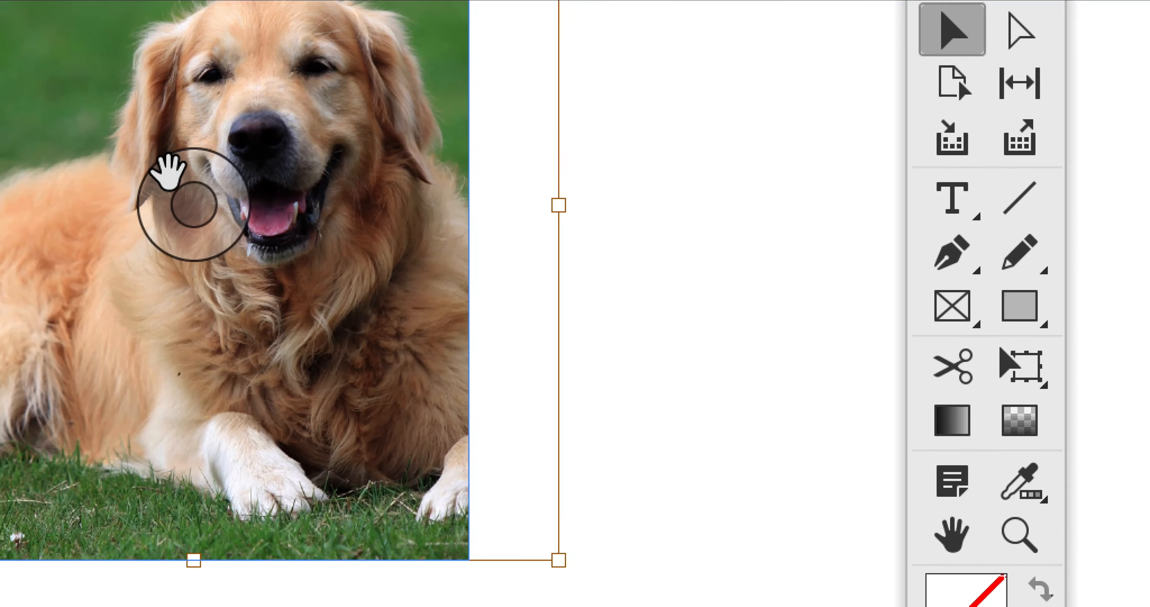
{"action": "mouse_move", "coordinate": [169, 172]}
{"action": "left_mouse_down"}
{"action": "mouse_move", "coordinate": [90, 177]}
{"action": "mouse_move", "coordinate": [152, 174]}
{"action": "left_mouse_up"}
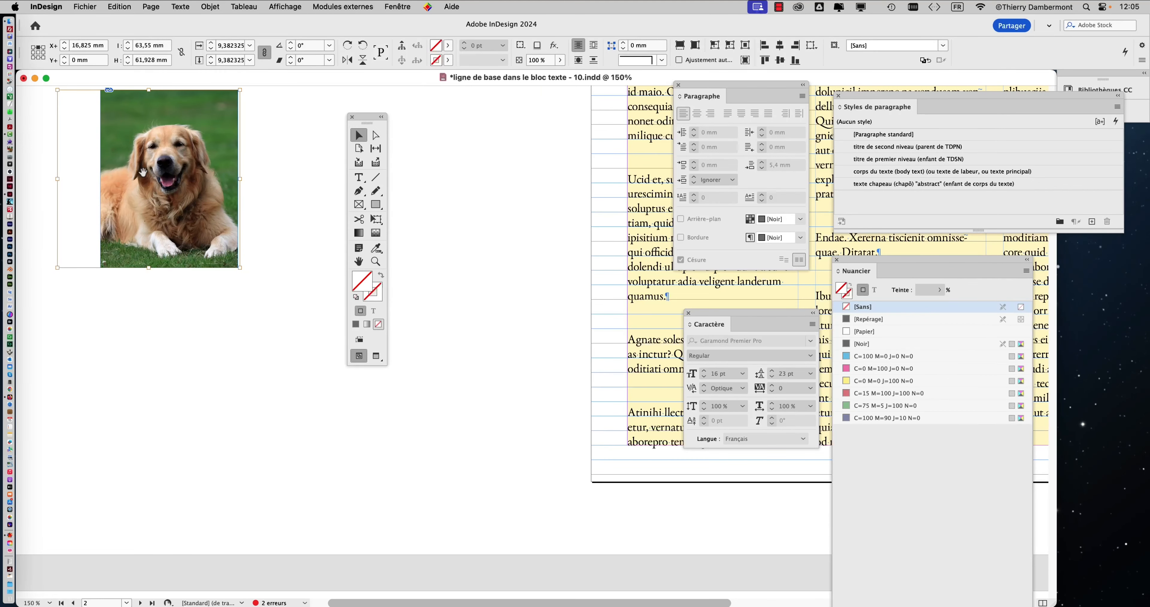
{"action": "key", "text": "super+minus"}
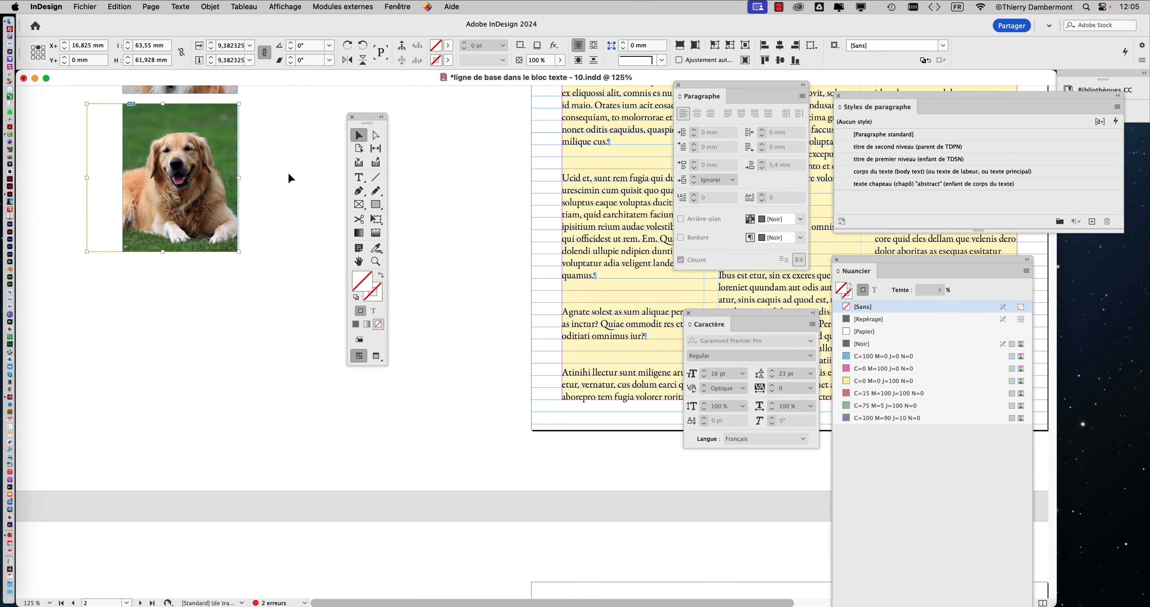
{"action": "scroll", "coordinate": [288, 174], "scroll_direction": "up", "scroll_amount": 6}
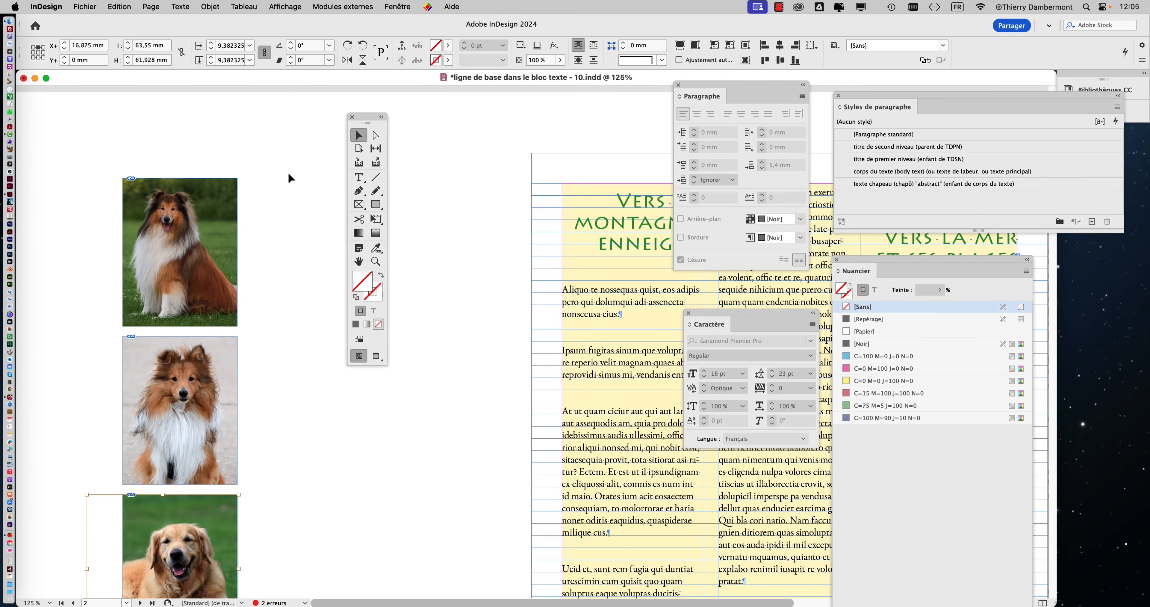
{"action": "left_click", "coordinate": [289, 166]}
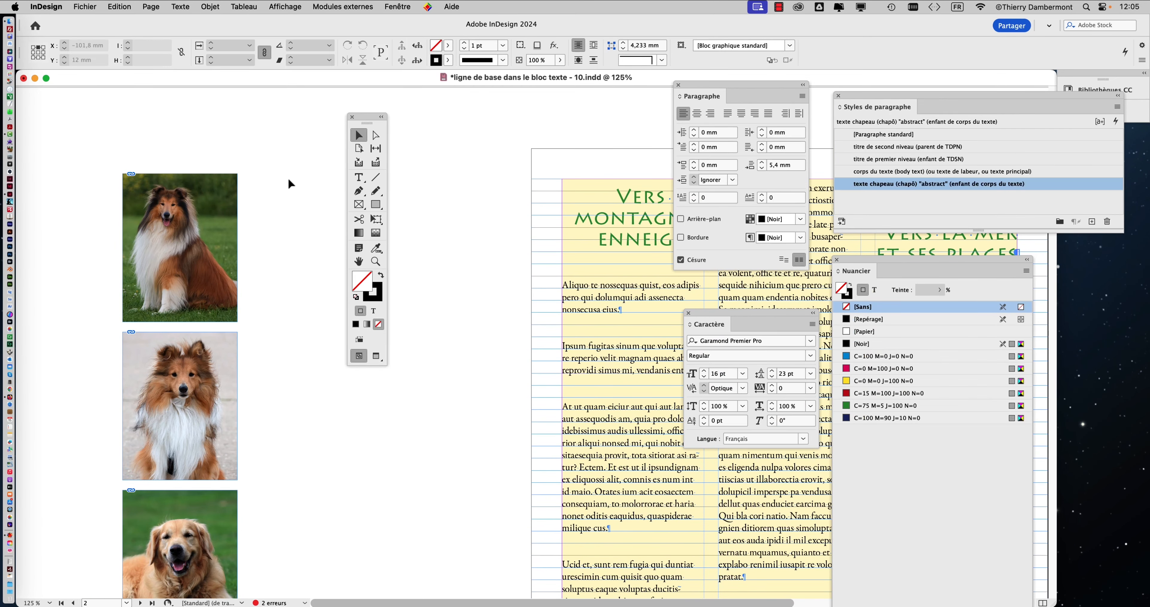
{"action": "scroll", "coordinate": [287, 182], "scroll_direction": "down", "scroll_amount": 1}
{"action": "scroll", "coordinate": [286, 182], "scroll_direction": "down", "scroll_amount": 3}
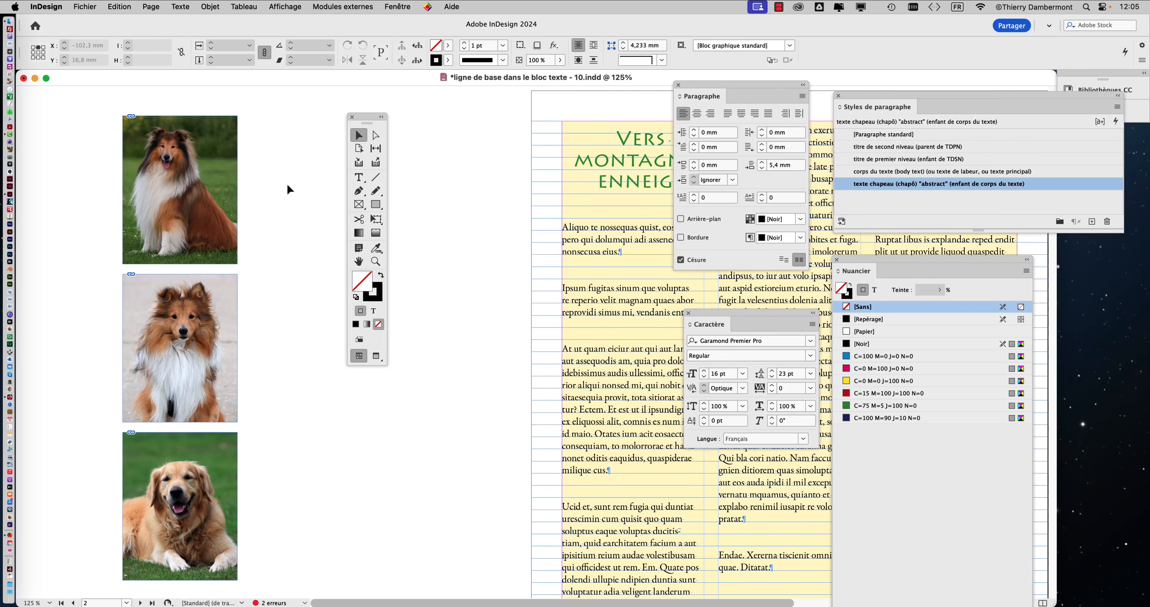
Step: Save the document as a new version named "ligne de base dans le bloc texte - 11.indd" in the InDesign folder
{"action": "left_click", "coordinate": [85, 6]}
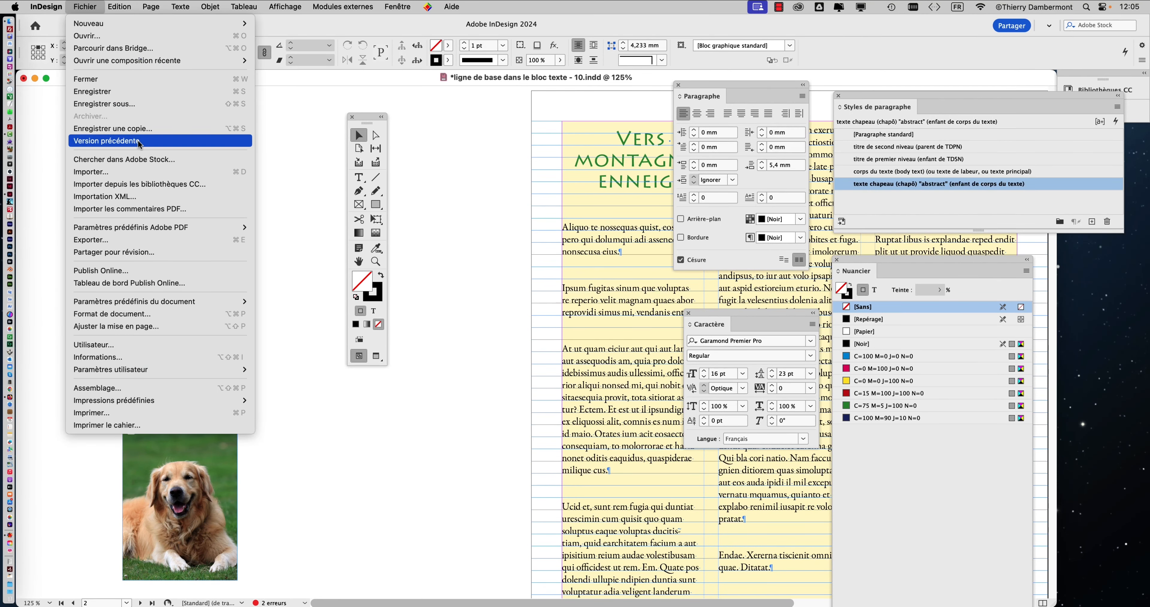
{"action": "left_click", "coordinate": [576, 125]}
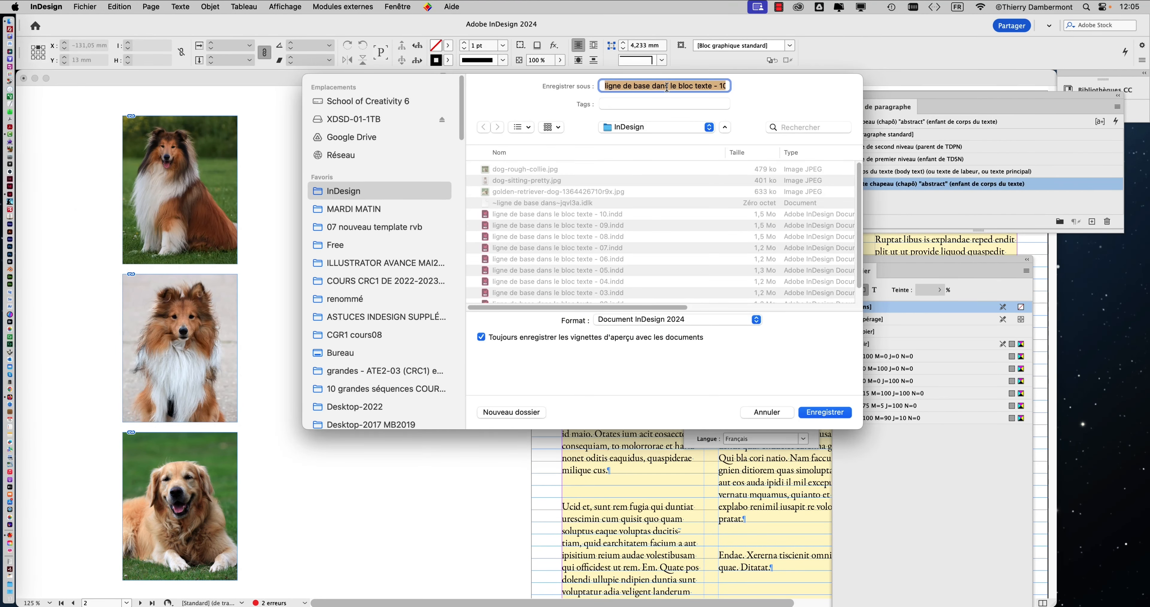
{"action": "left_click", "coordinate": [667, 86]}
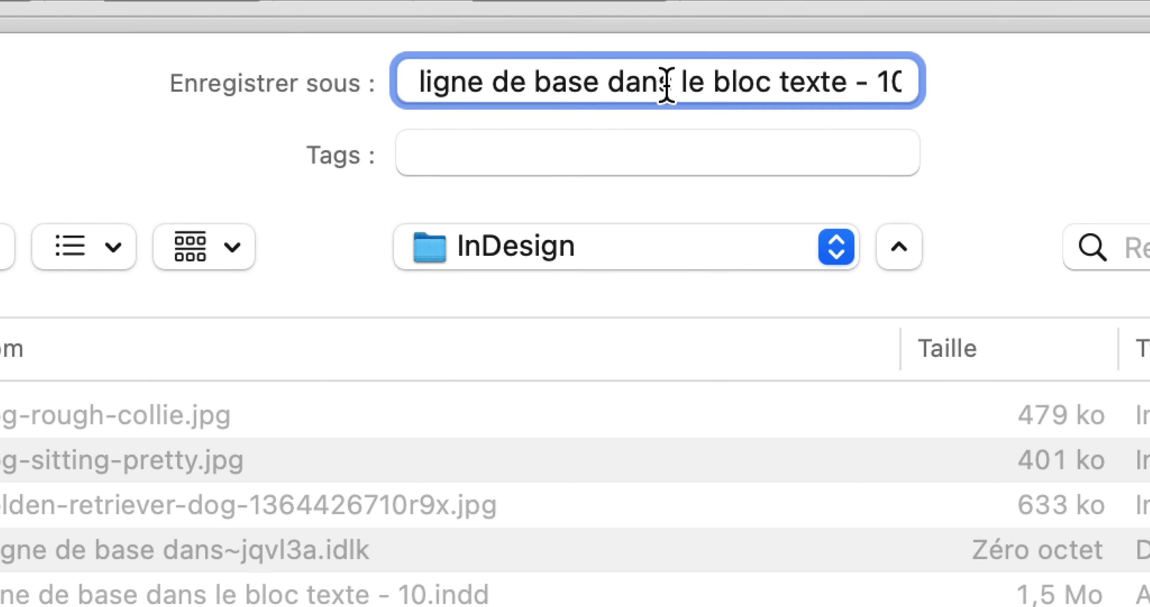
{"action": "key", "text": "super+Right"}
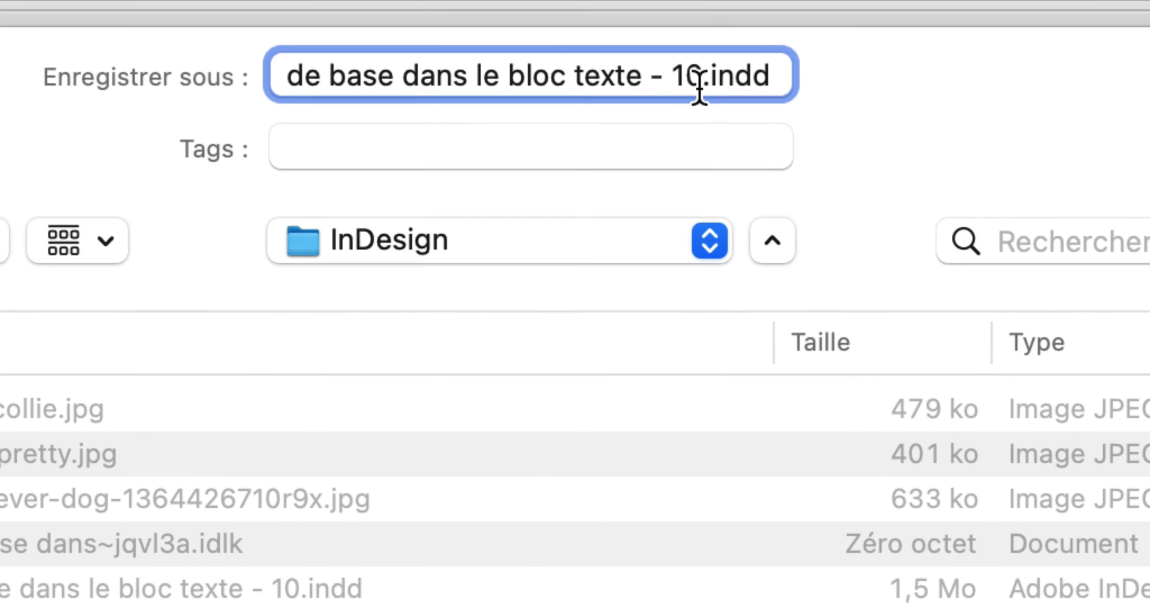
{"action": "left_click_drag", "start_coordinate": [700, 89], "coordinate": [690, 100]}
{"action": "type", "text": "1"}
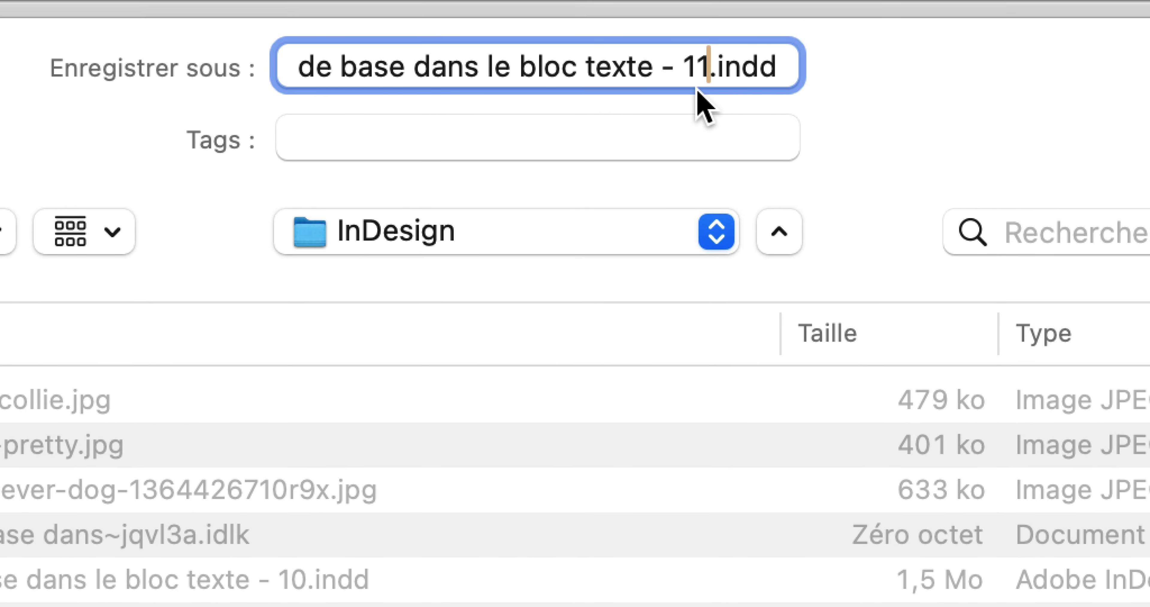
{"action": "left_click", "coordinate": [820, 410]}
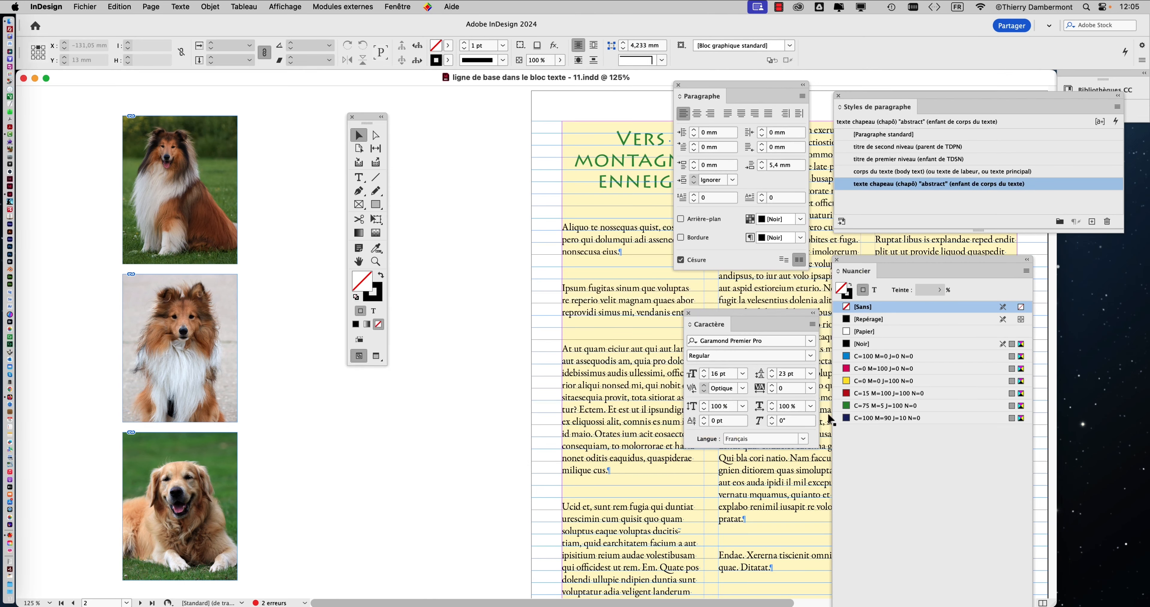
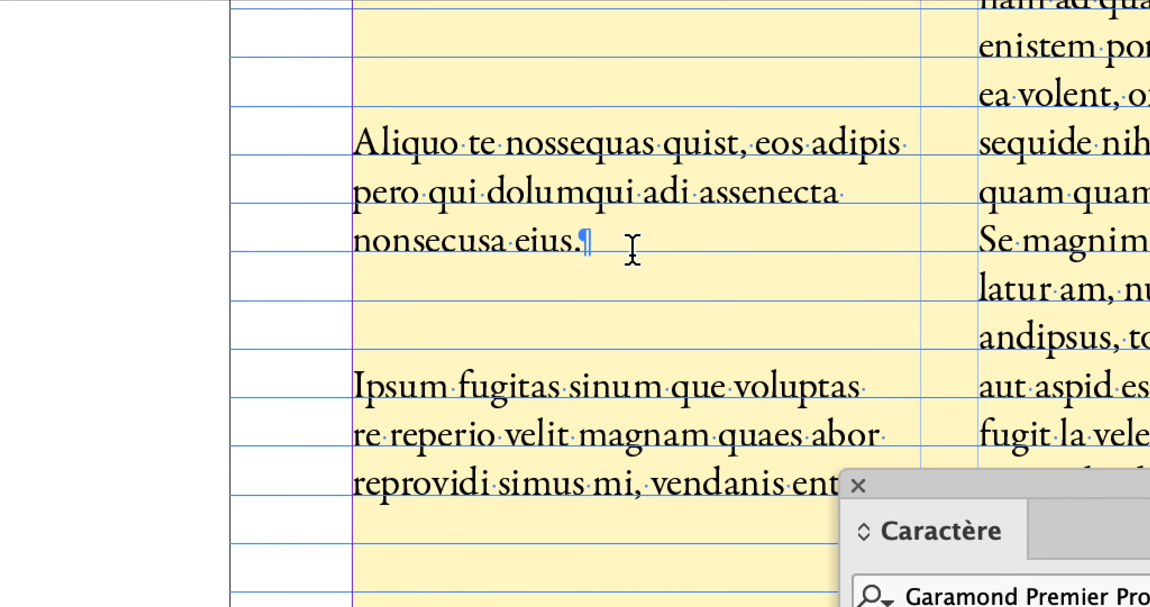
Step: Insert an empty paragraph after "nonsecusa eius." in the first column and release it from the baseline grid
{"action": "key", "text": "Return"}
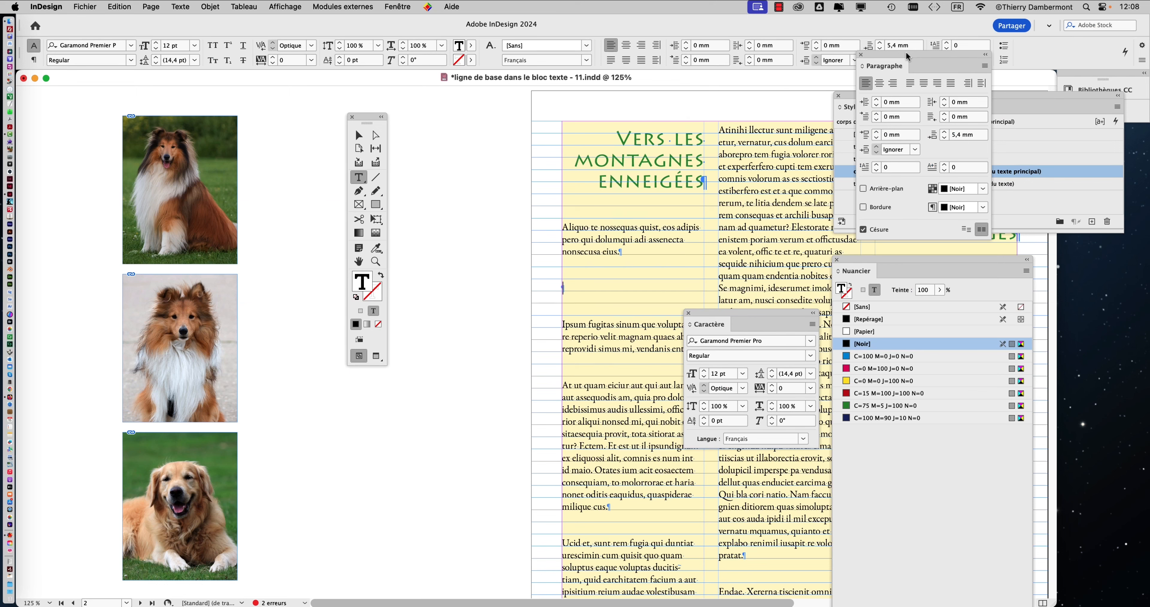
{"action": "left_click_drag", "start_coordinate": [906, 56], "coordinate": [338, 104]}
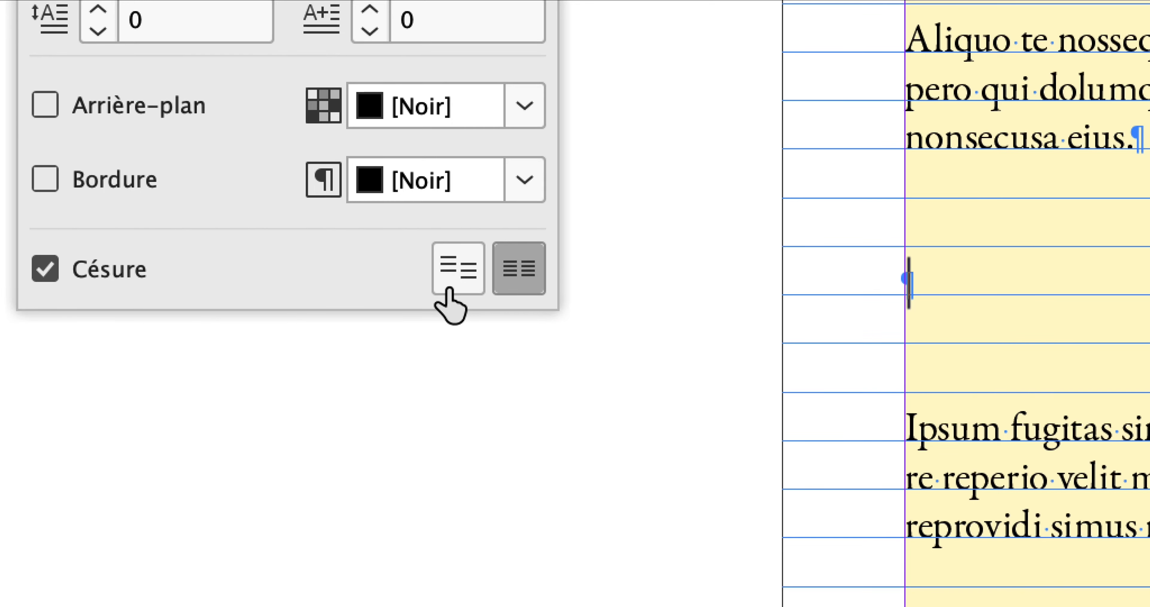
{"action": "left_click", "coordinate": [449, 288]}
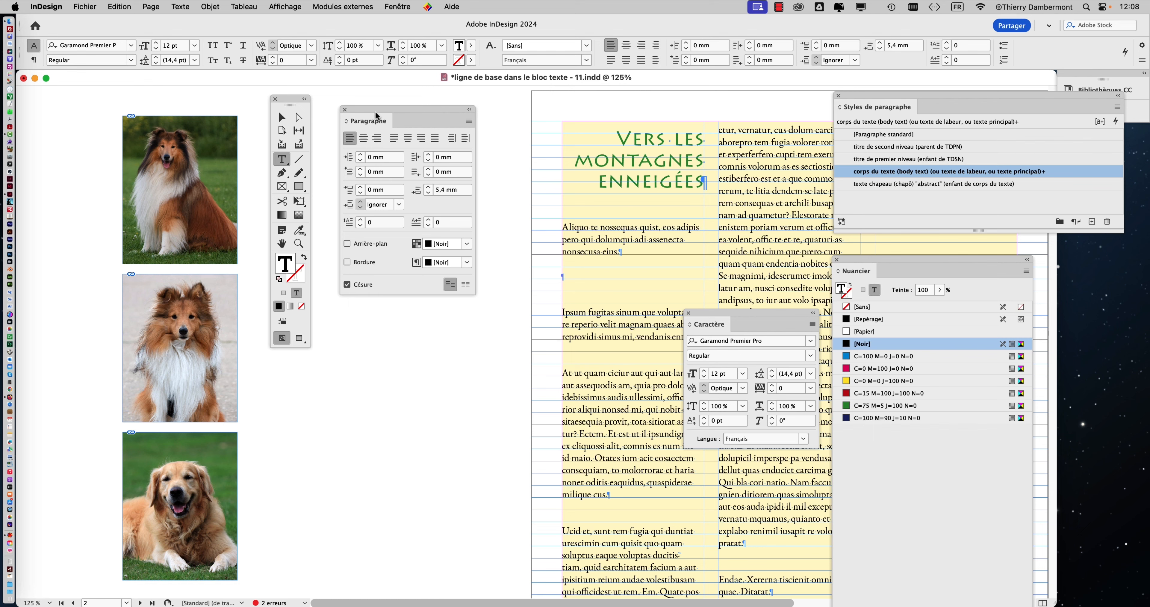
Step: Centre the empty paragraph below "nonsecusa eius." and reposition the Paragraph panel on the pasteboard
{"action": "left_click_drag", "start_coordinate": [376, 116], "coordinate": [408, 164]}
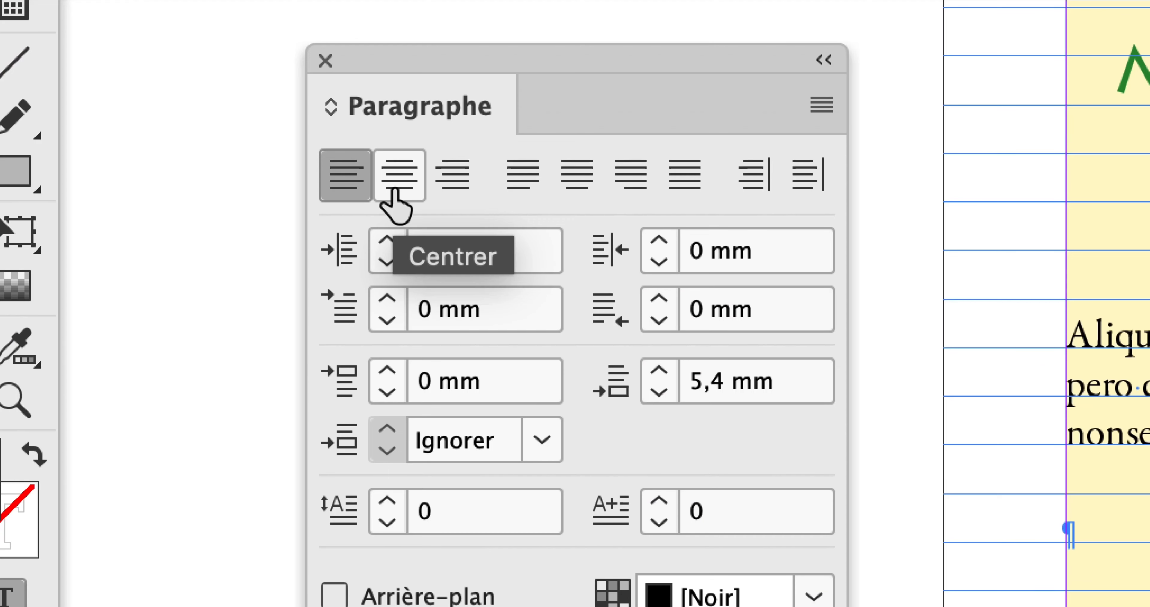
{"action": "left_click", "coordinate": [395, 190]}
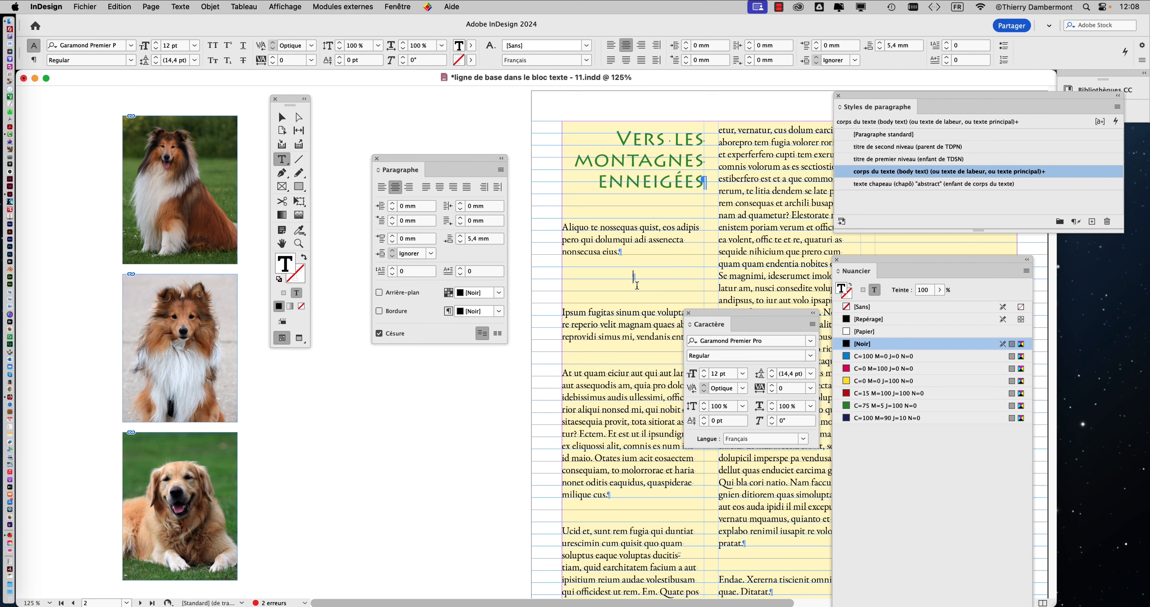
{"action": "left_click_drag", "start_coordinate": [478, 158], "coordinate": [444, 132]}
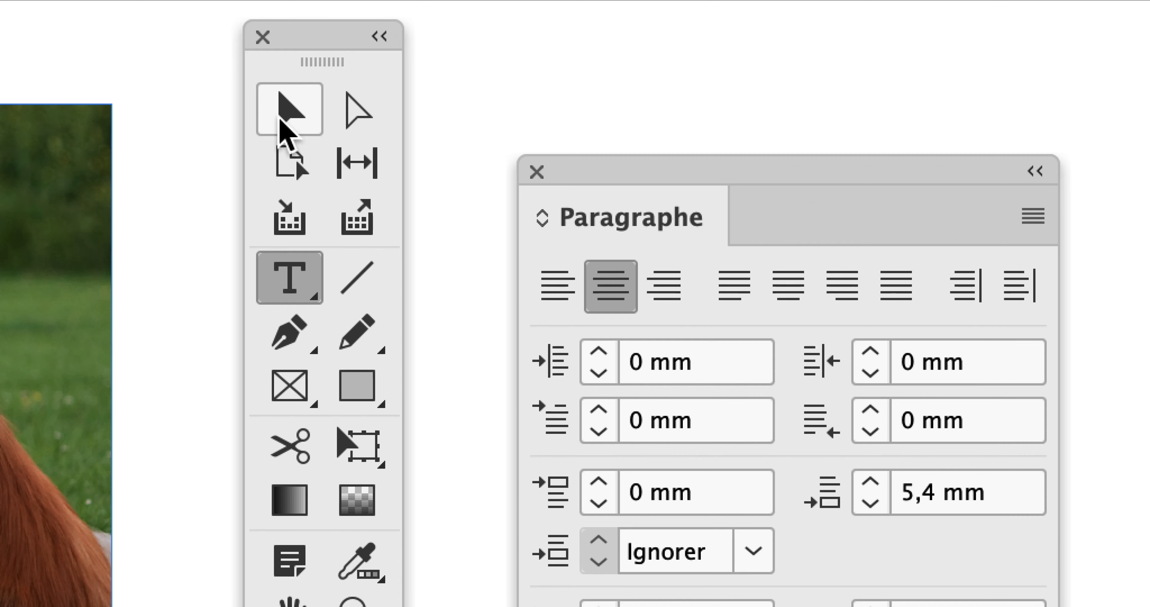
Step: Cut the rough collie photo from the pasteboard, paste it into the centred empty paragraph, and move the Character panel off the text
{"action": "left_click", "coordinate": [281, 117]}
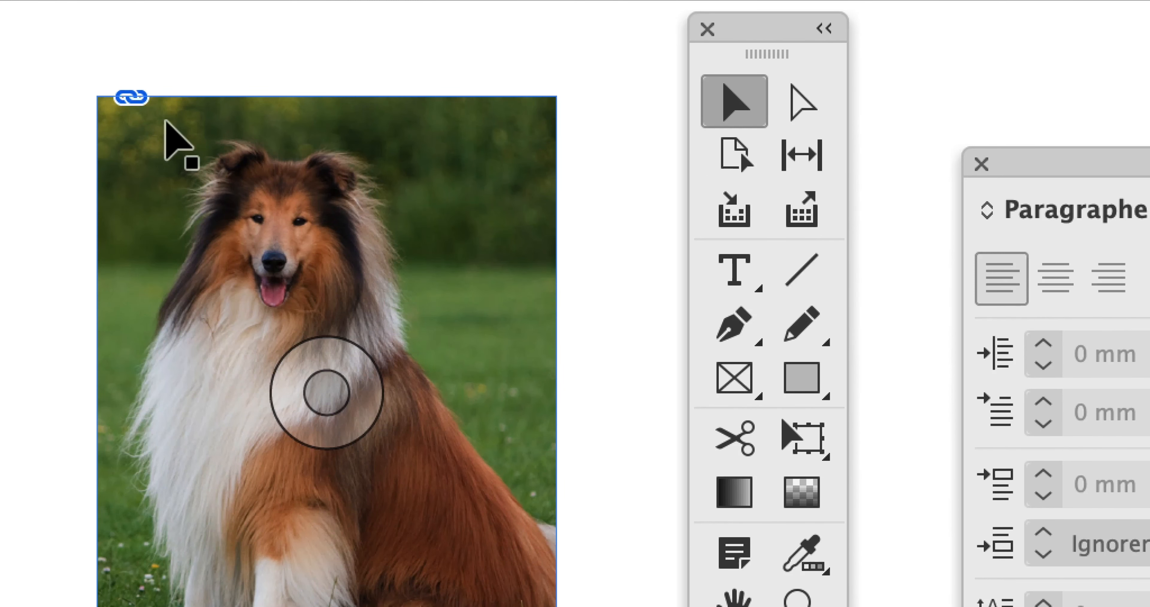
{"action": "left_click", "coordinate": [165, 120]}
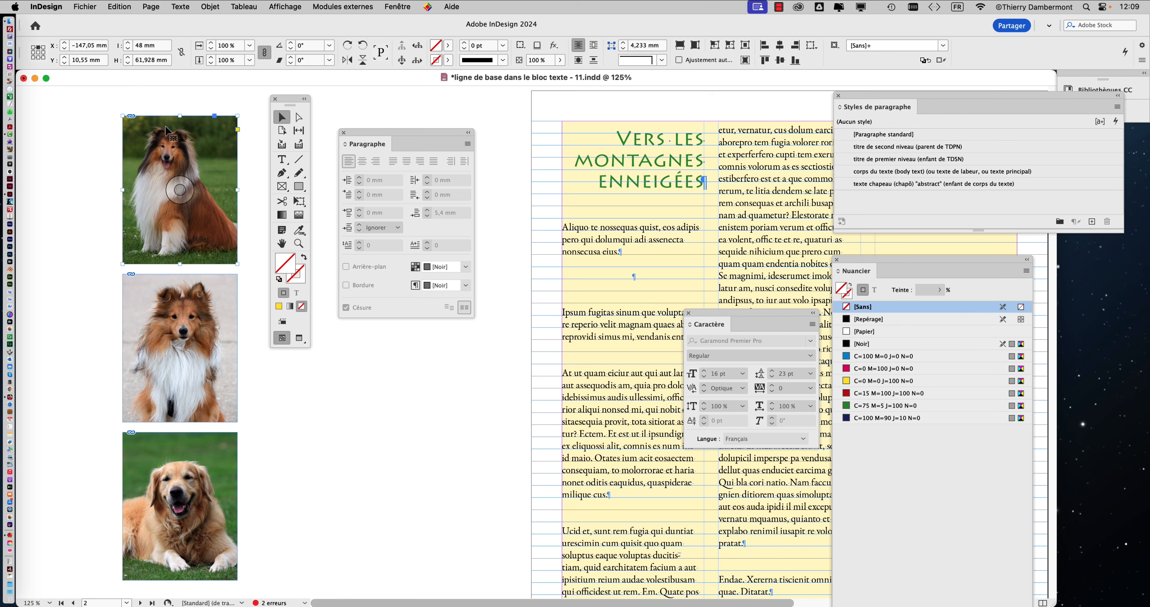
{"action": "key", "text": "Delete"}
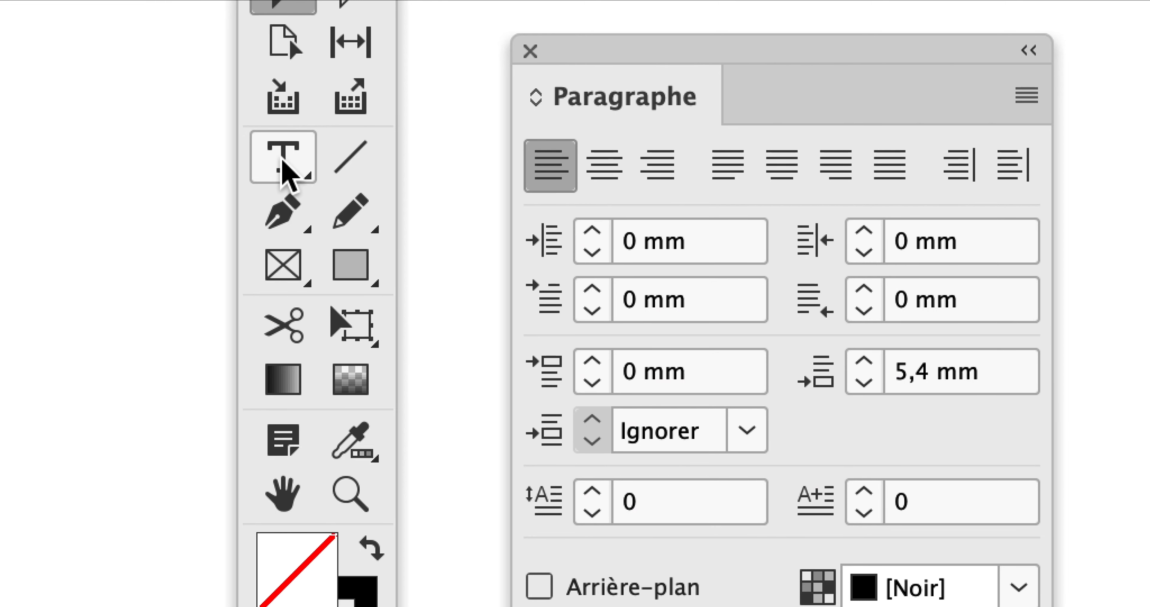
{"action": "left_click", "coordinate": [283, 162]}
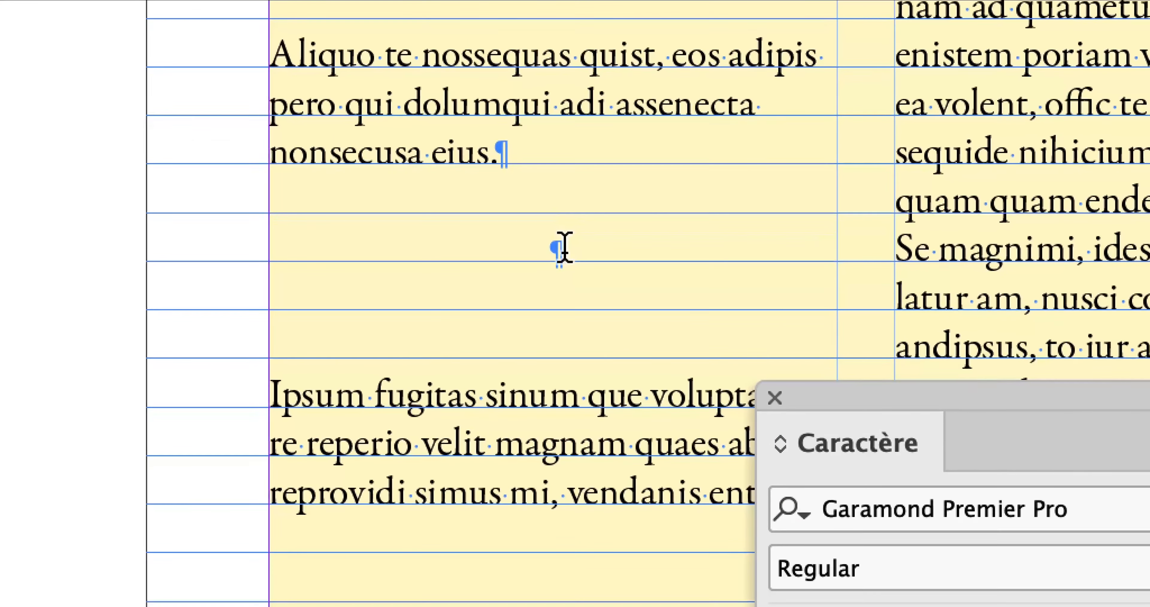
{"action": "left_click", "coordinate": [552, 249]}
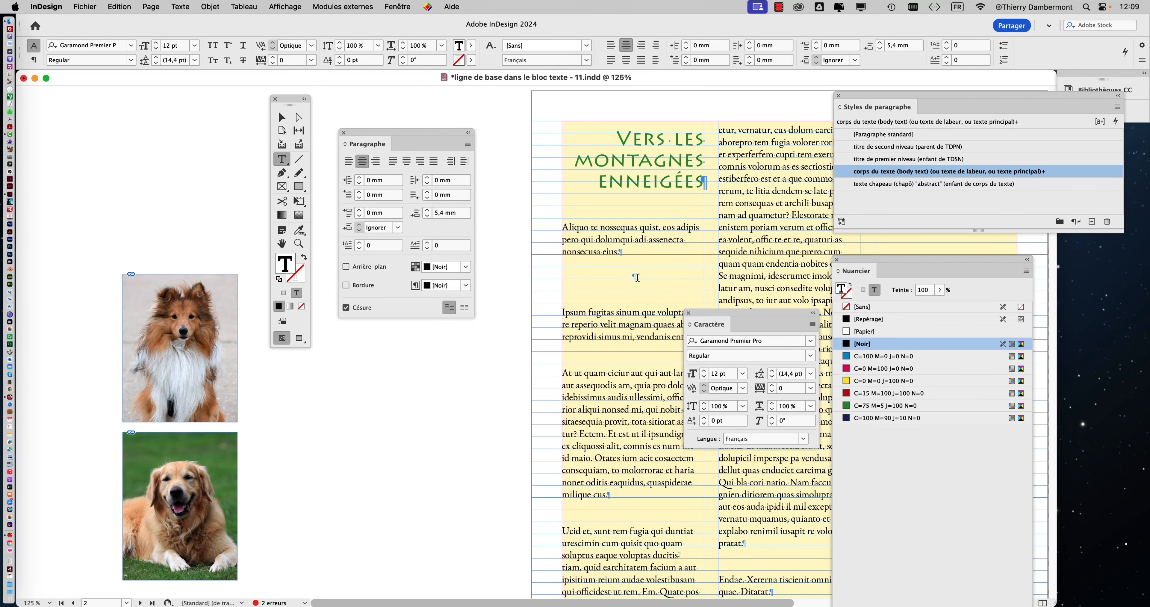
{"action": "key", "text": "super+v"}
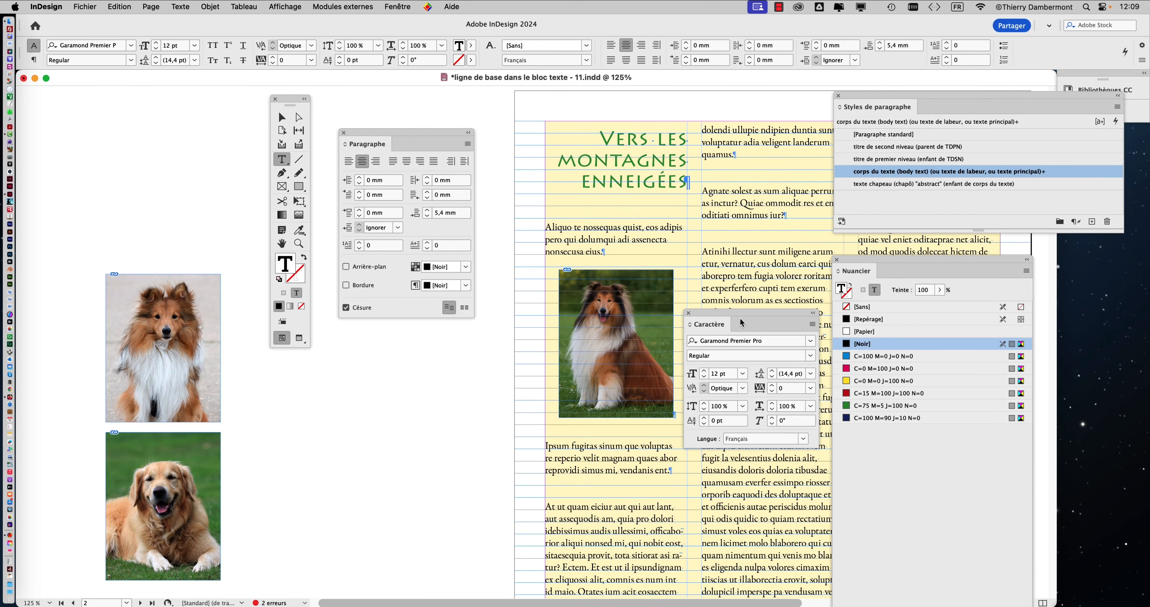
{"action": "left_click_drag", "start_coordinate": [731, 312], "coordinate": [412, 350]}
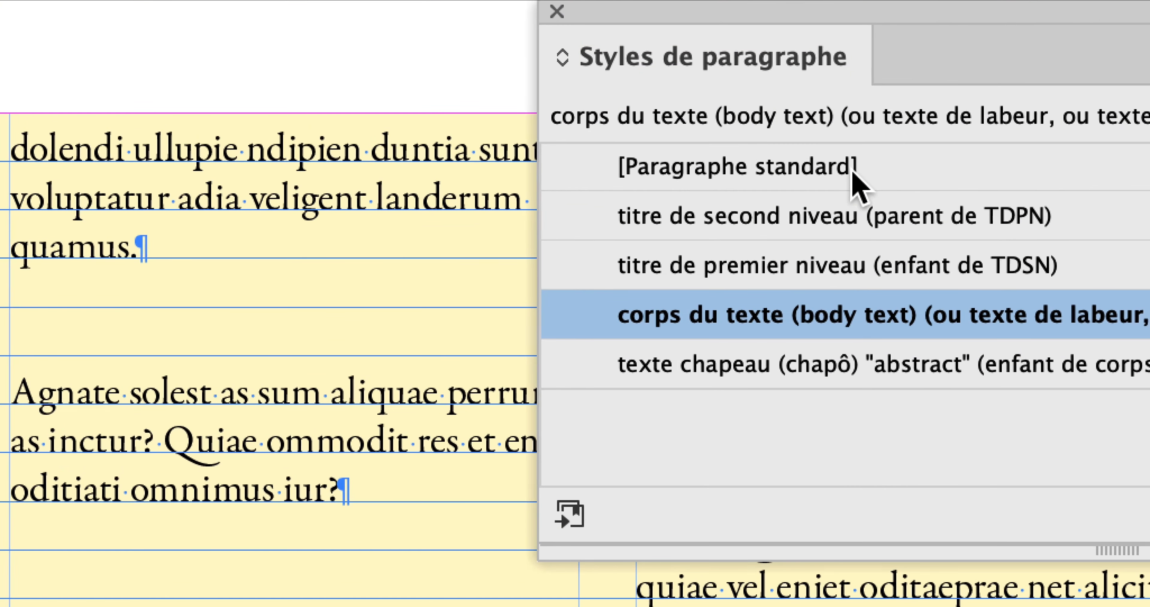
Step: Apply the [Paragraphe standard] style to the paragraph holding the collie photo and centre it in the column
{"action": "left_click", "coordinate": [852, 173]}
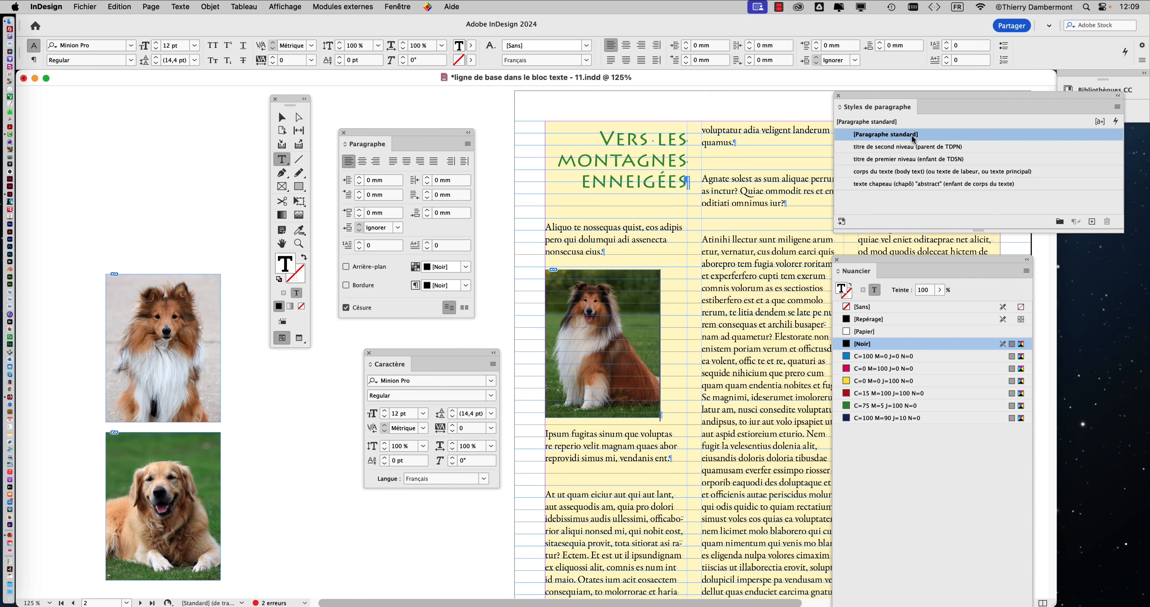
{"action": "key", "text": "super+plus"}
{"action": "key", "text": "super+plus"}
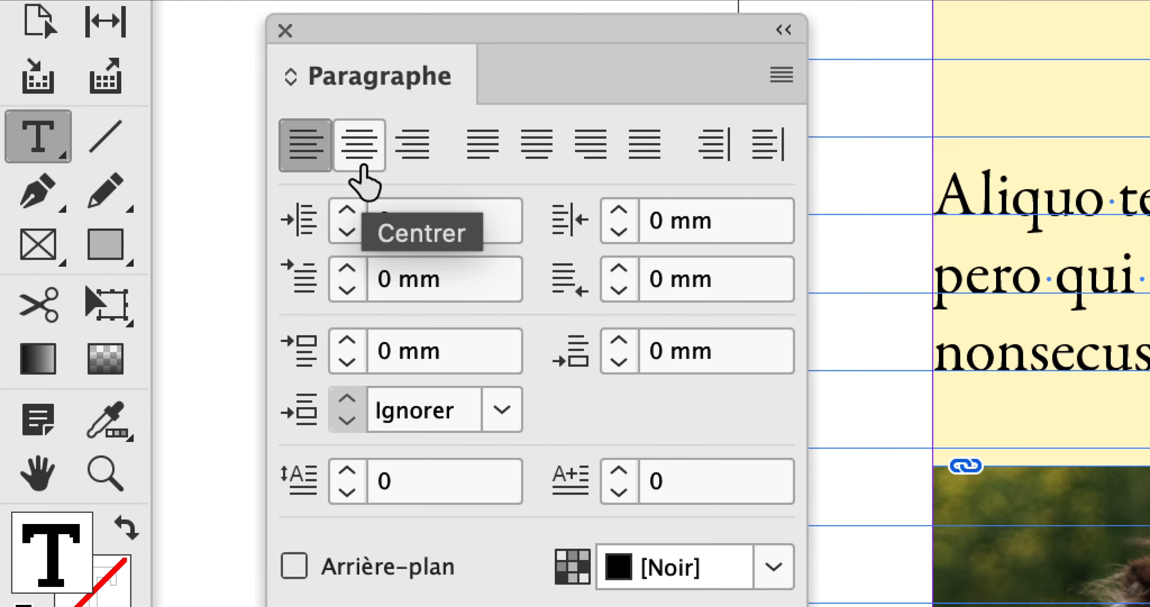
{"action": "left_click", "coordinate": [363, 168]}
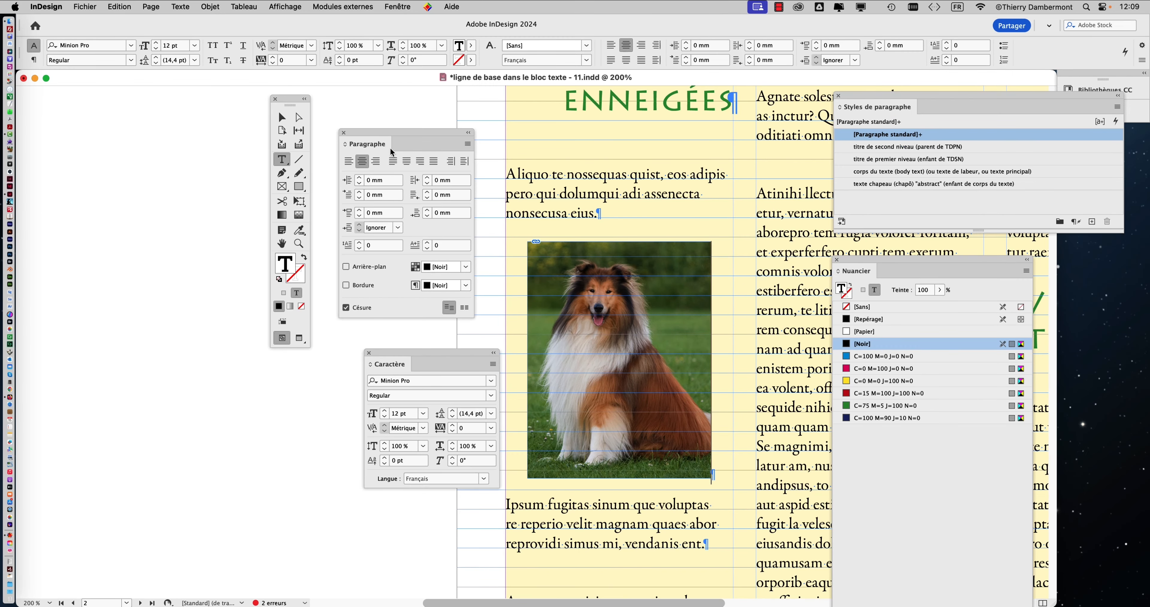
Step: Move the Paragraph and Character panels onto the pasteboard, beyond the Tools panel and clear of the page
{"action": "left_click_drag", "start_coordinate": [488, 27], "coordinate": [460, 25]}
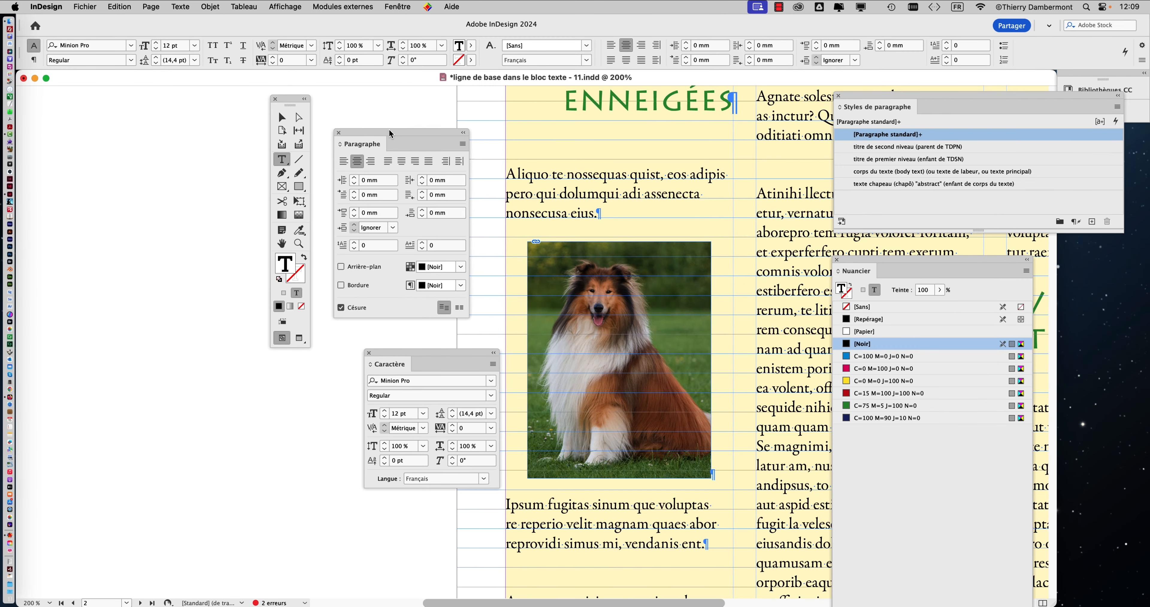
{"action": "left_click_drag", "start_coordinate": [389, 133], "coordinate": [111, 112]}
{"action": "left_click_drag", "start_coordinate": [426, 354], "coordinate": [147, 320]}
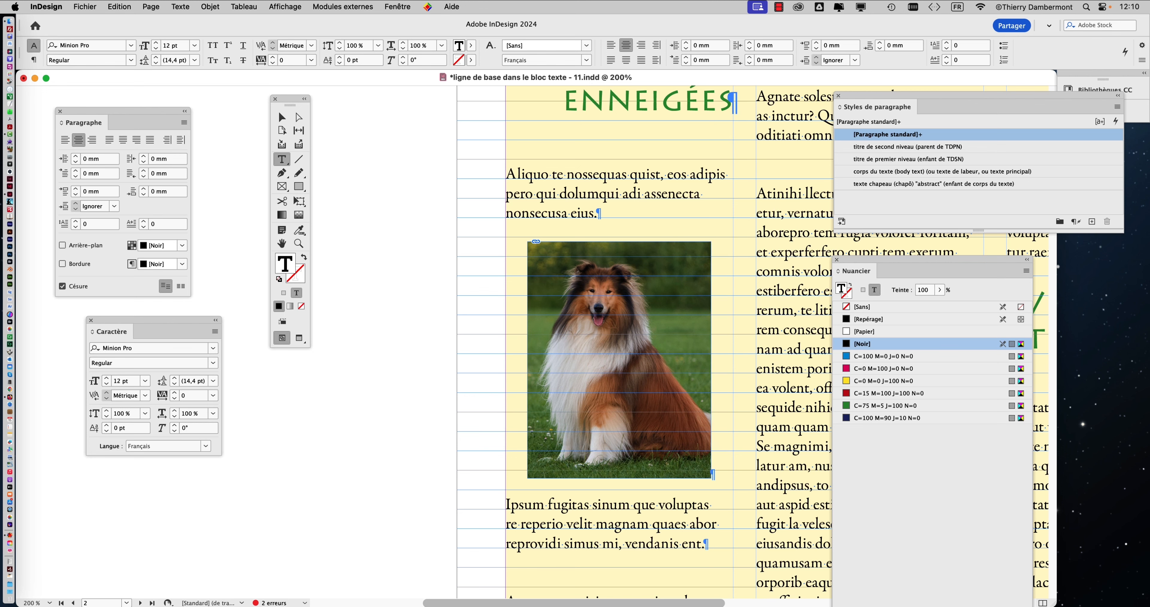
Step: Switch the display performance to Affichage standard and inspect the collie's face at 2400% zoom
{"action": "scroll", "coordinate": [612, 314], "scroll_direction": "up", "scroll_amount": 4}
{"action": "scroll", "coordinate": [619, 318], "scroll_direction": "up", "scroll_amount": 1}
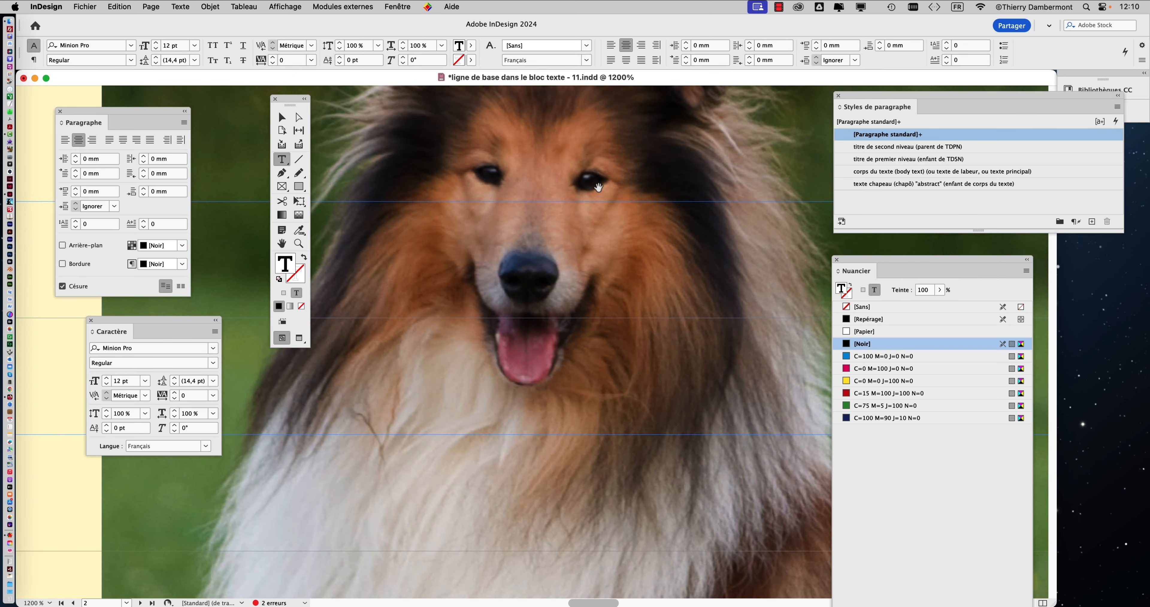
{"action": "left_click", "coordinate": [288, 7]}
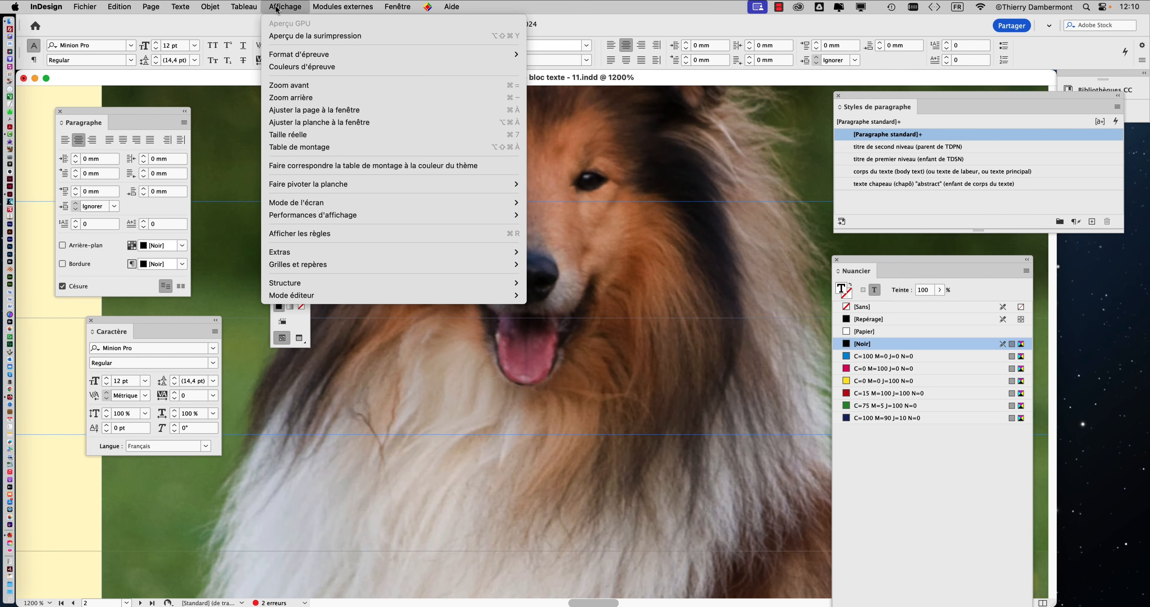
{"action": "mouse_move", "coordinate": [320, 216]}
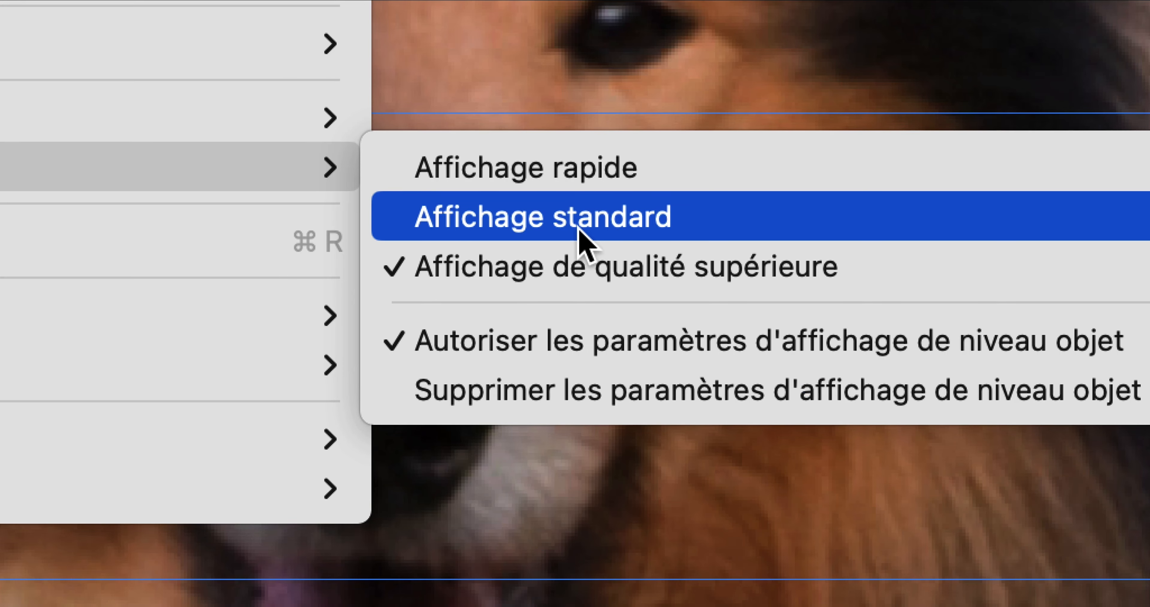
{"action": "left_click", "coordinate": [579, 228]}
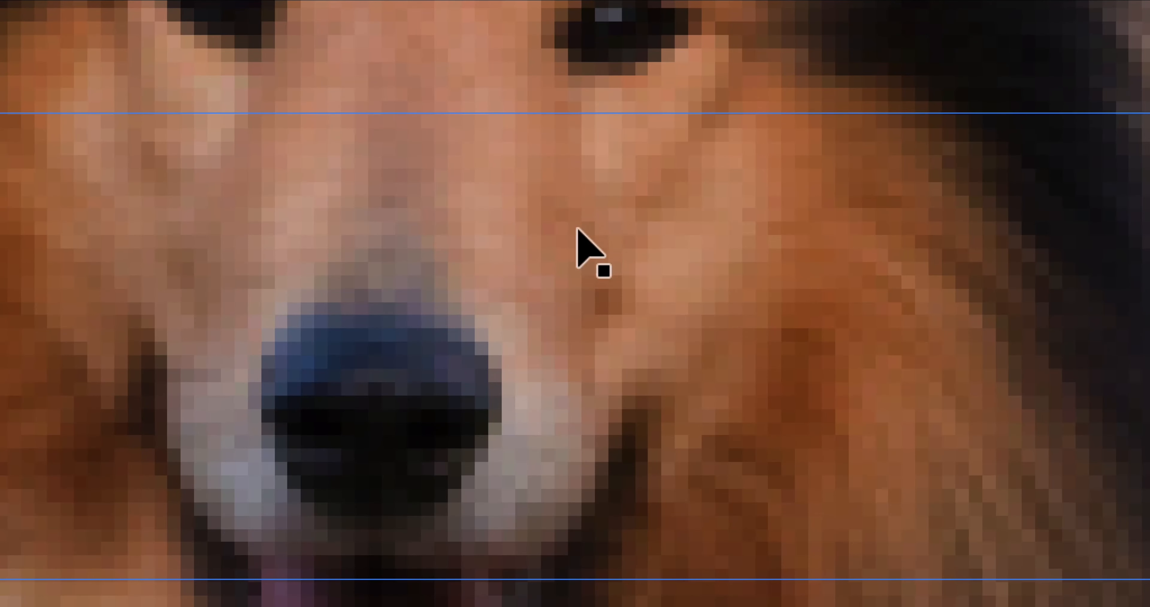
{"action": "scroll", "coordinate": [528, 165], "scroll_direction": "up", "scroll_amount": 2}
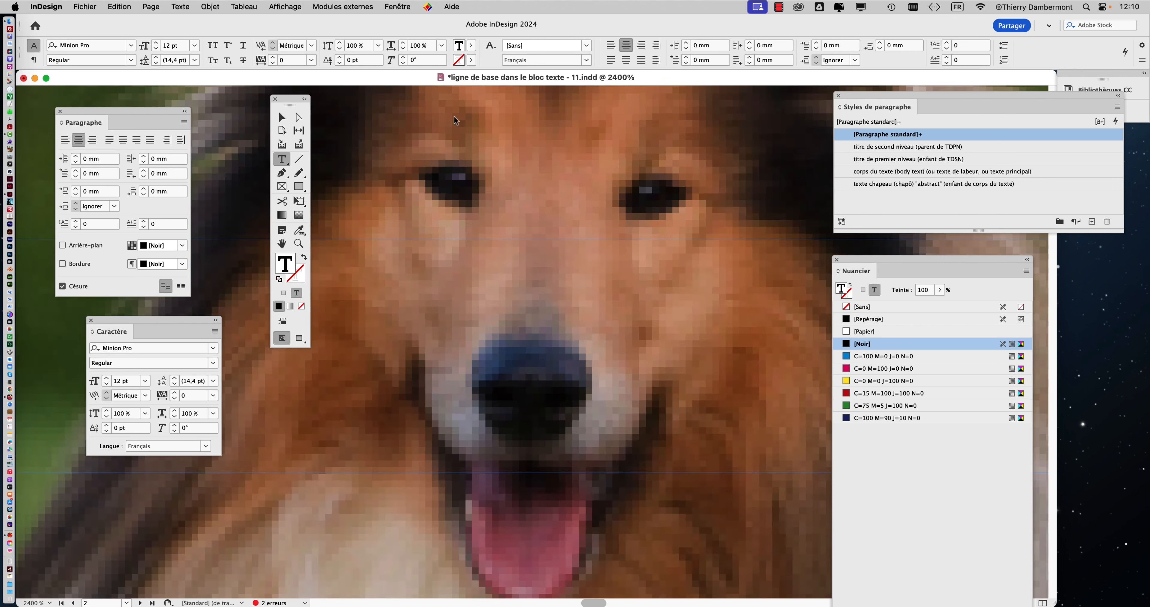
Step: Set the display performance back to Affichage de qualité supérieure for the enlarged collie photo
{"action": "left_click", "coordinate": [298, 5]}
{"action": "mouse_move", "coordinate": [320, 218]}
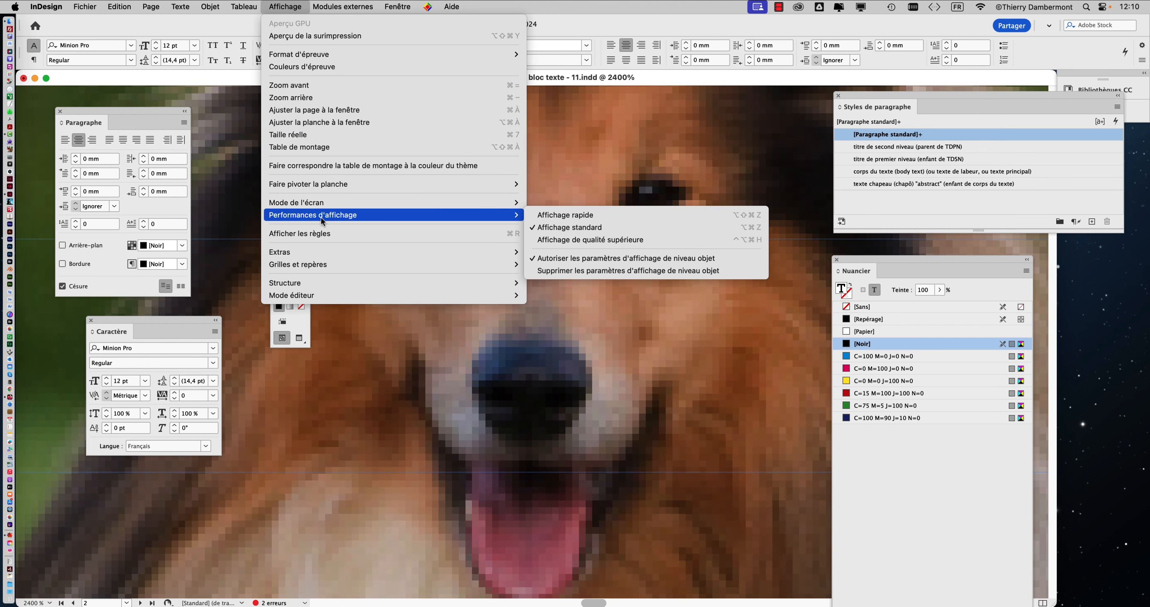
{"action": "left_click", "coordinate": [294, 7]}
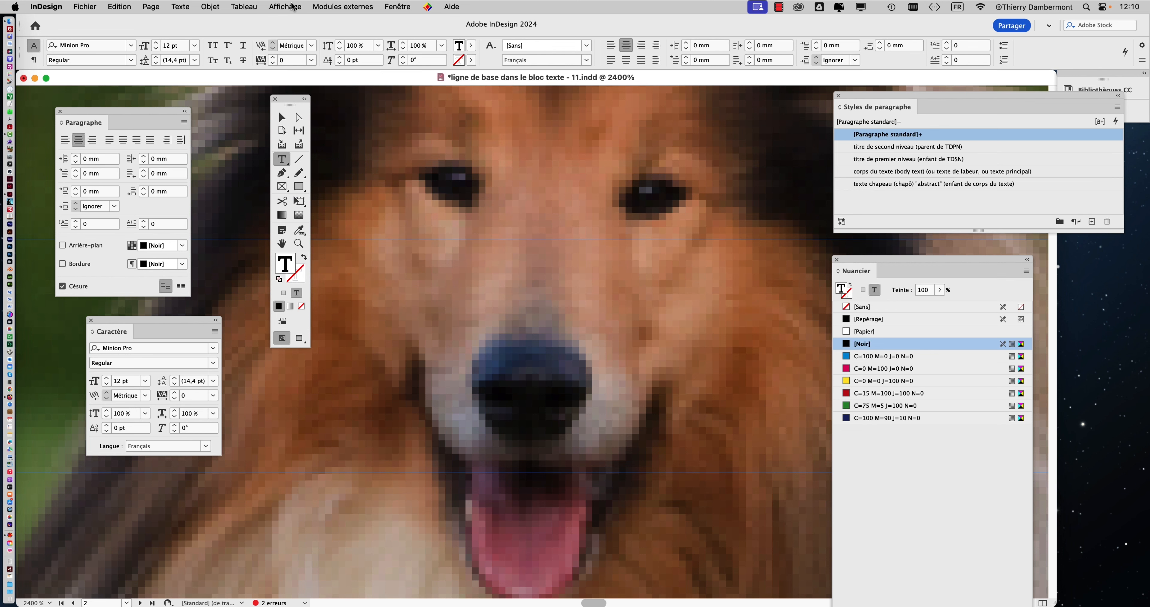
{"action": "left_click", "coordinate": [293, 7]}
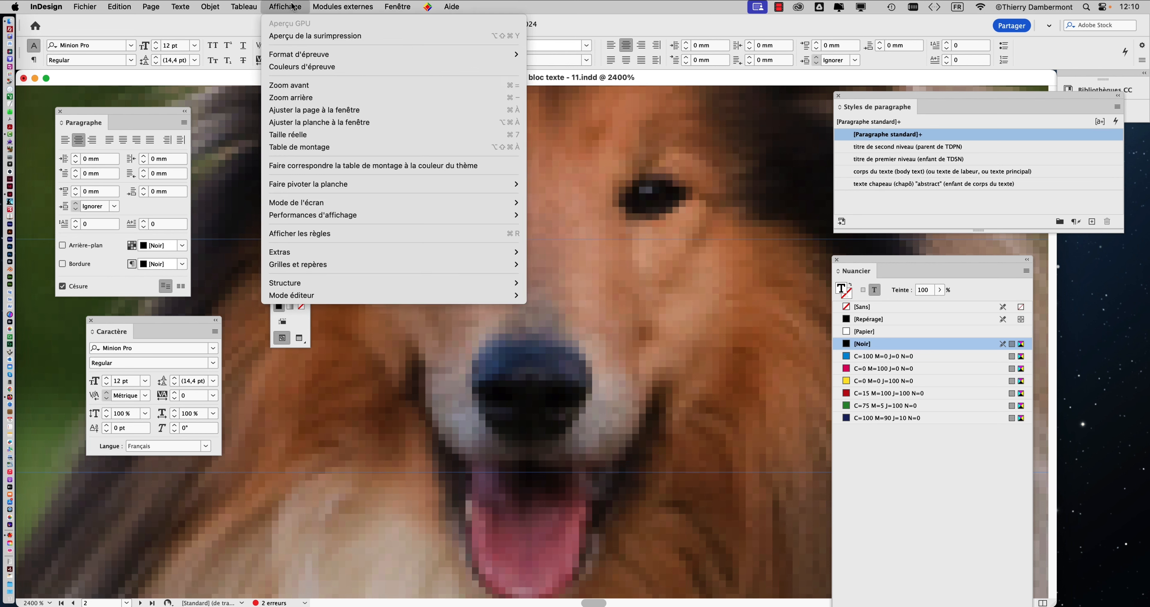
{"action": "mouse_move", "coordinate": [334, 215]}
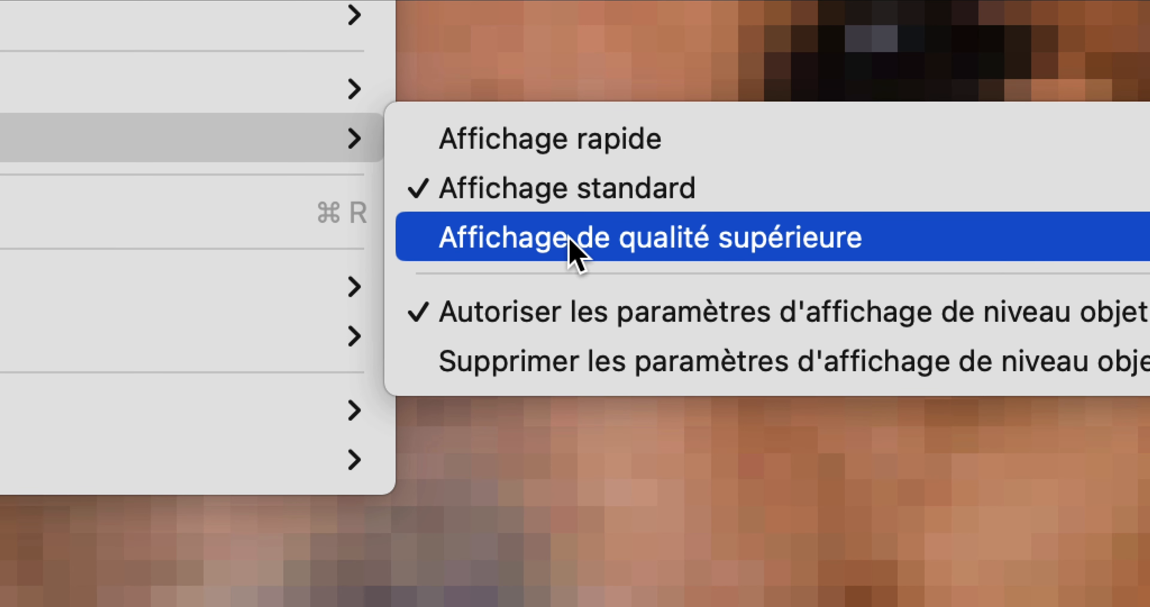
{"action": "left_click", "coordinate": [569, 239]}
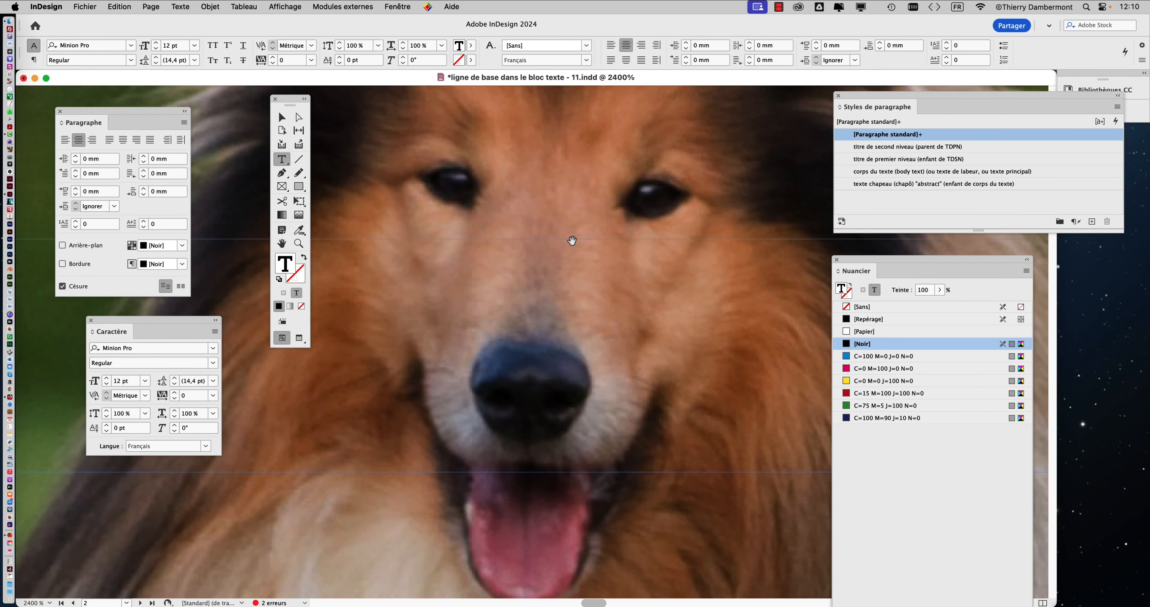
Step: Save the document under the new name "ligne de base dans le bloc texte - 12.indd" in the InDesign folder
{"action": "scroll", "coordinate": [572, 240], "scroll_direction": "down", "scroll_amount": 4}
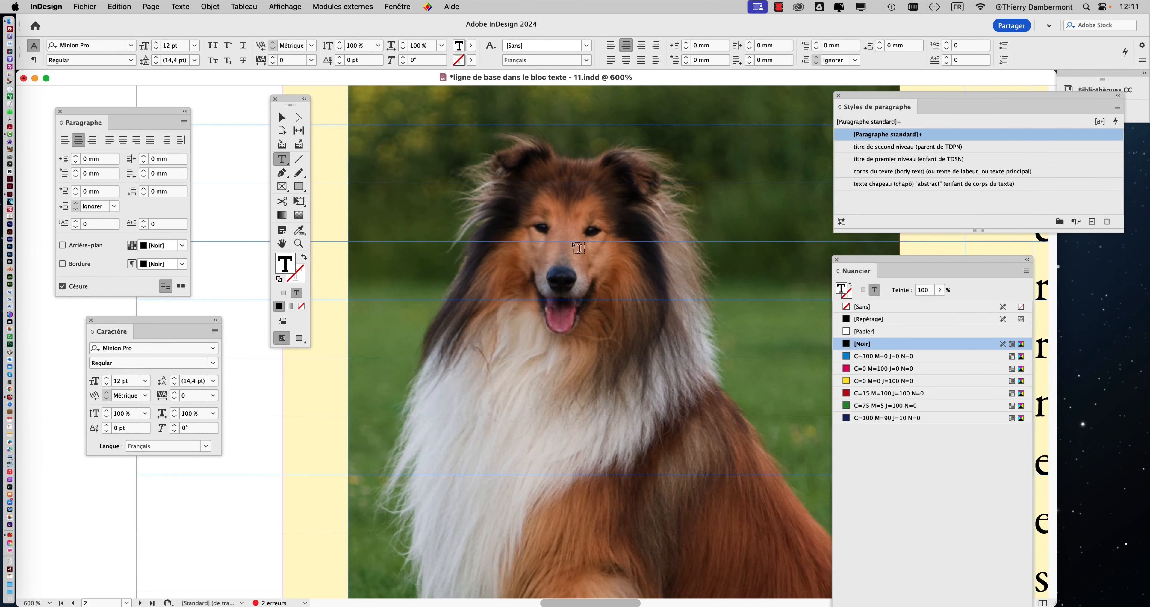
{"action": "scroll", "coordinate": [575, 246], "scroll_direction": "down", "scroll_amount": 2}
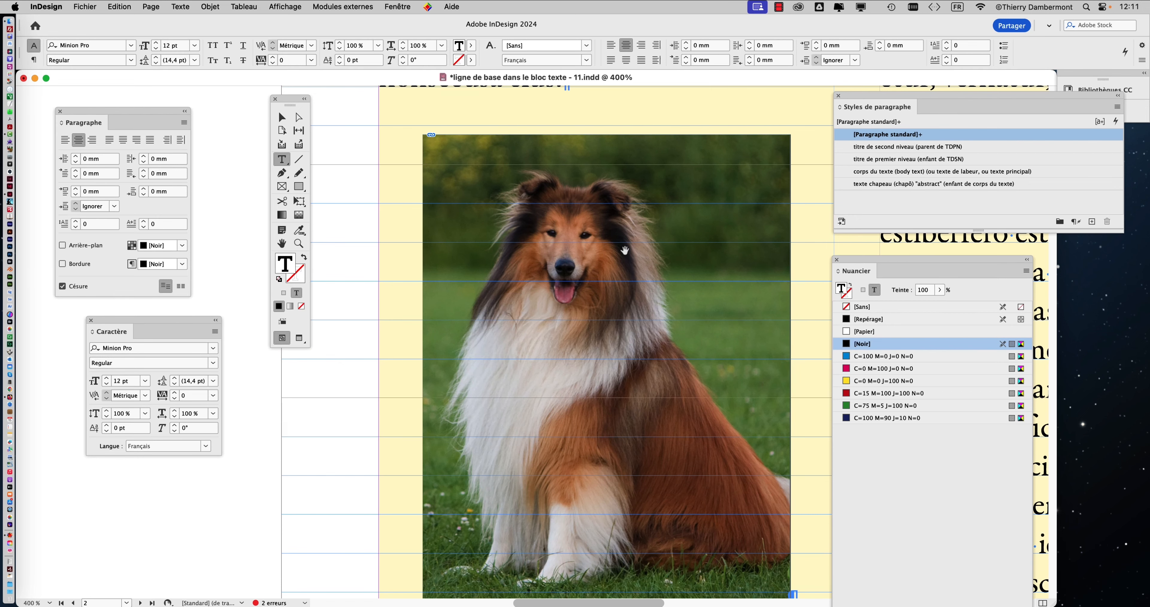
{"action": "scroll", "coordinate": [624, 250], "scroll_direction": "up", "scroll_amount": 2}
{"action": "scroll", "coordinate": [631, 256], "scroll_direction": "down", "scroll_amount": 4}
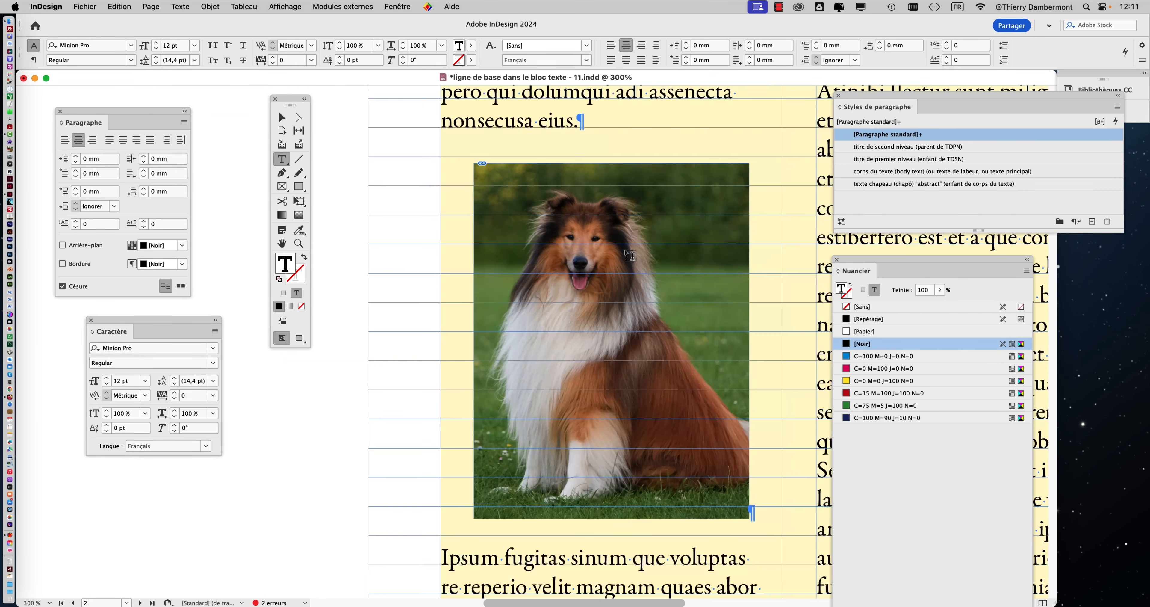
{"action": "left_click", "coordinate": [85, 6]}
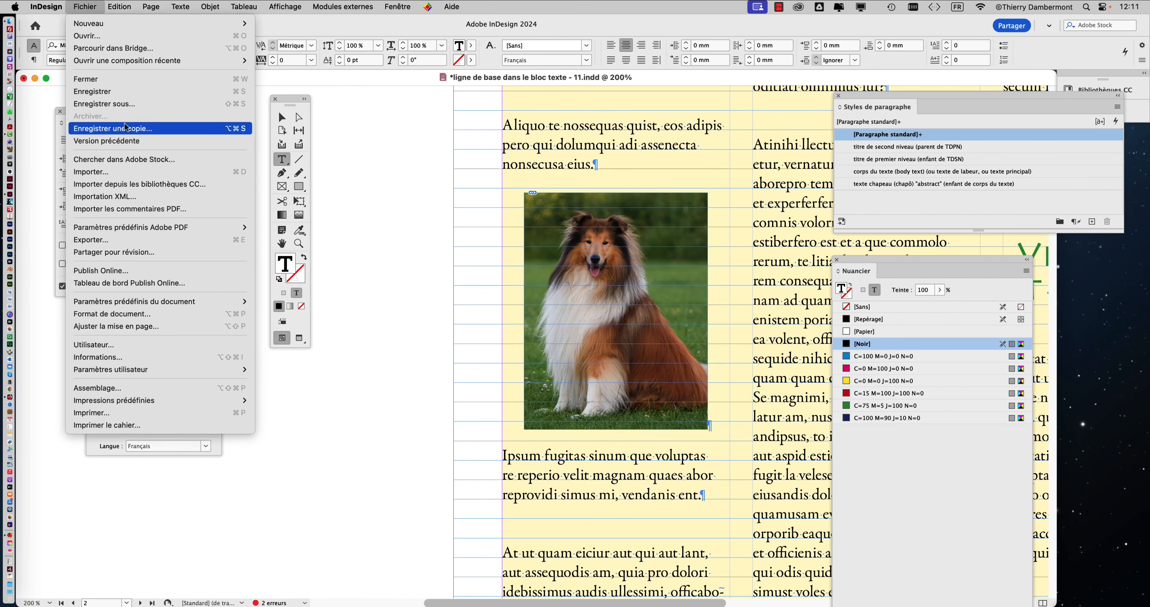
{"action": "left_click", "coordinate": [129, 105]}
{"action": "left_click", "coordinate": [696, 87]}
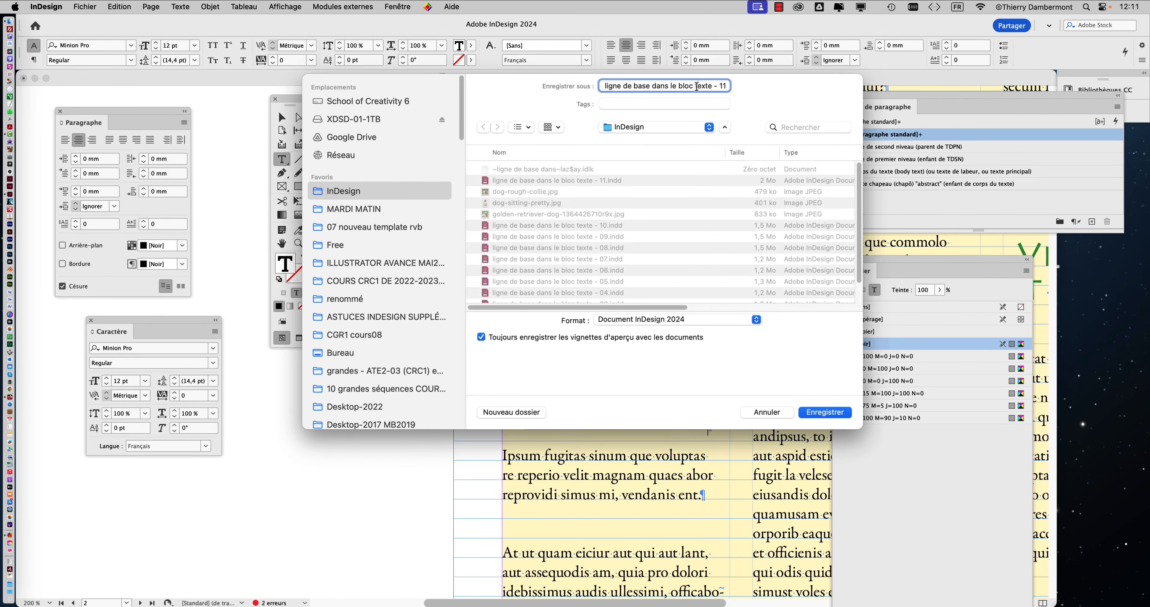
{"action": "key", "text": "Down"}
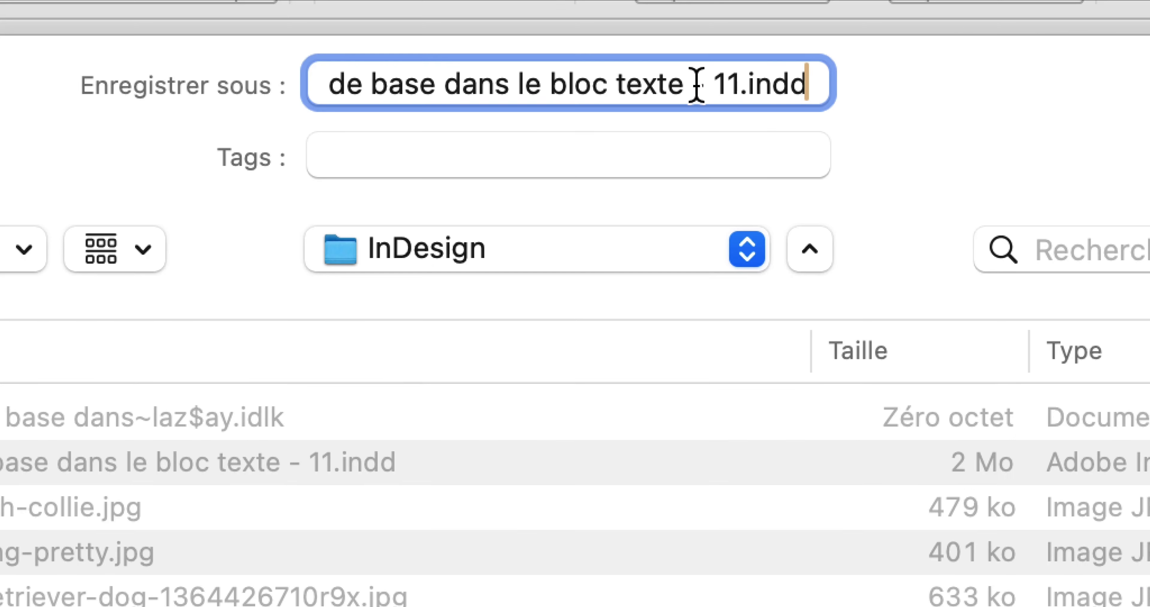
{"action": "left_click_drag", "start_coordinate": [731, 85], "coordinate": [718, 85]}
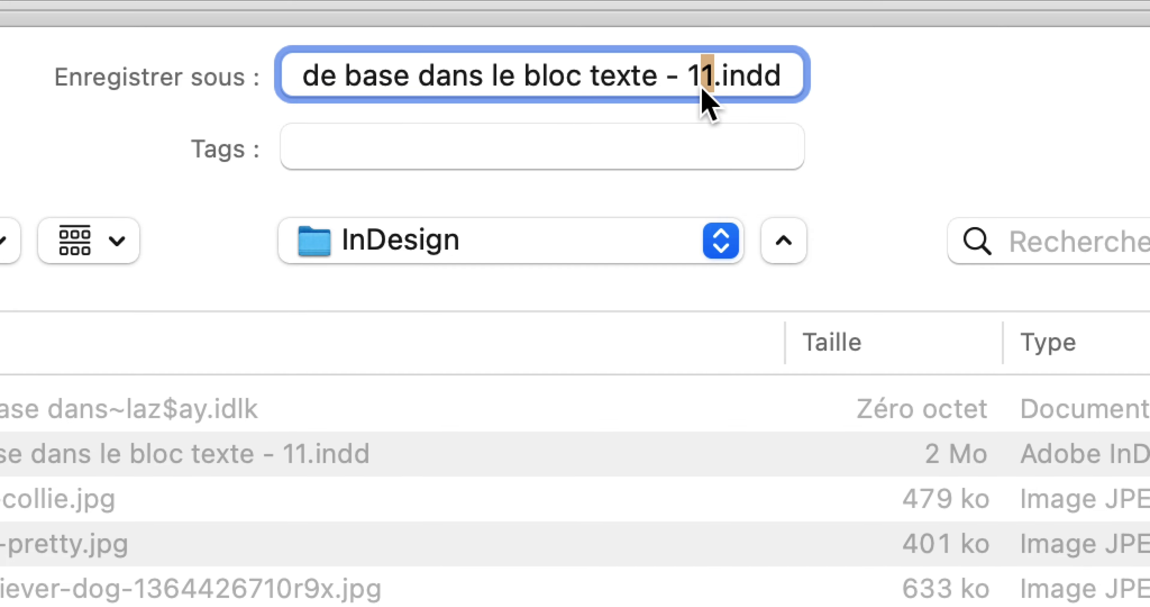
{"action": "type", "text": "2"}
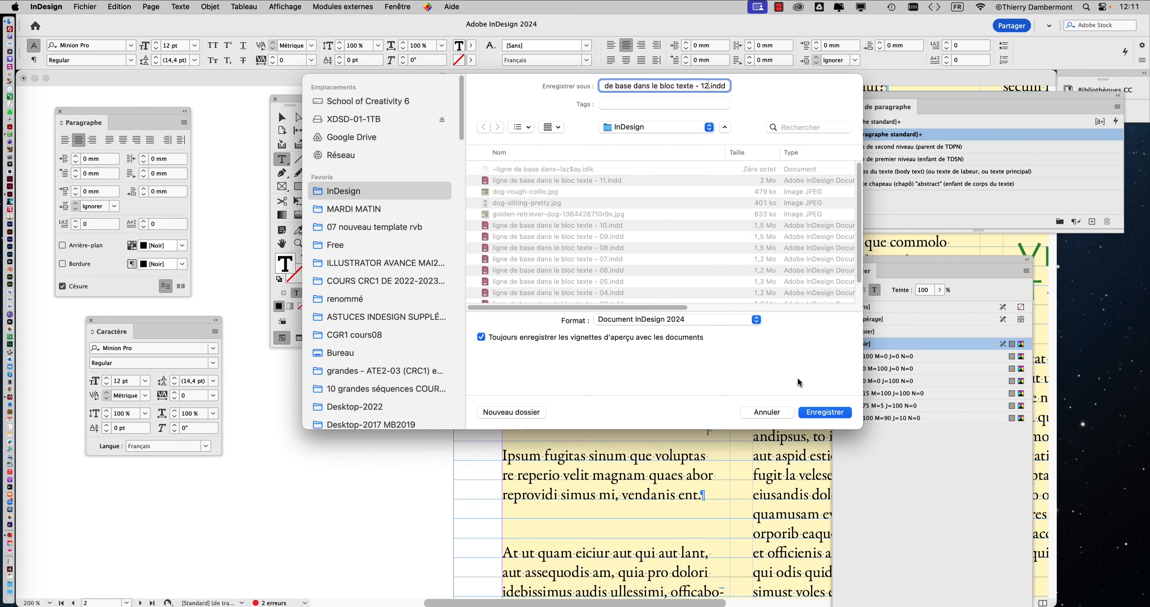
{"action": "left_click", "coordinate": [825, 412]}
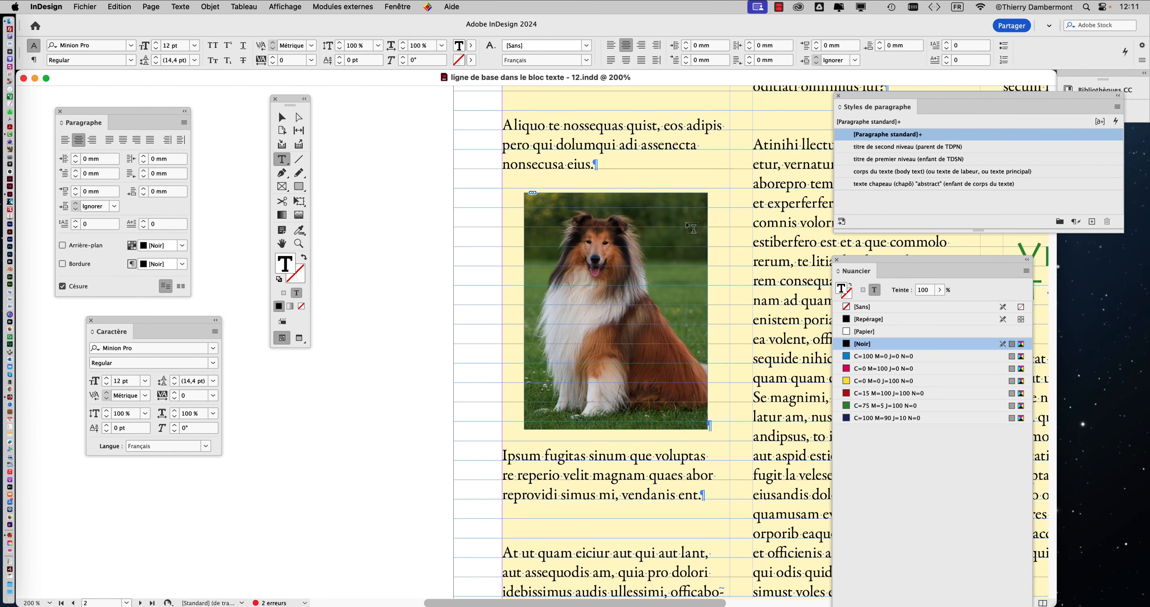
Step: Scale the collie photo proportionally about its centre with Free Transform, ending at about 61 × 79 mm, slightly wider than the column
{"action": "left_click", "coordinate": [282, 119]}
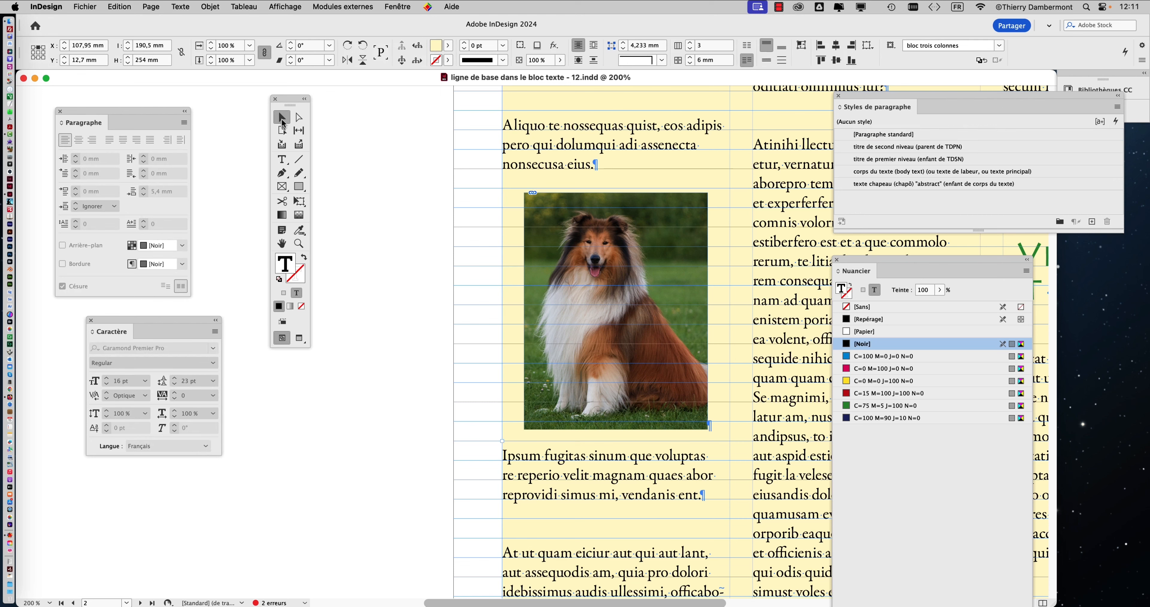
{"action": "left_click_drag", "start_coordinate": [289, 104], "coordinate": [427, 140]}
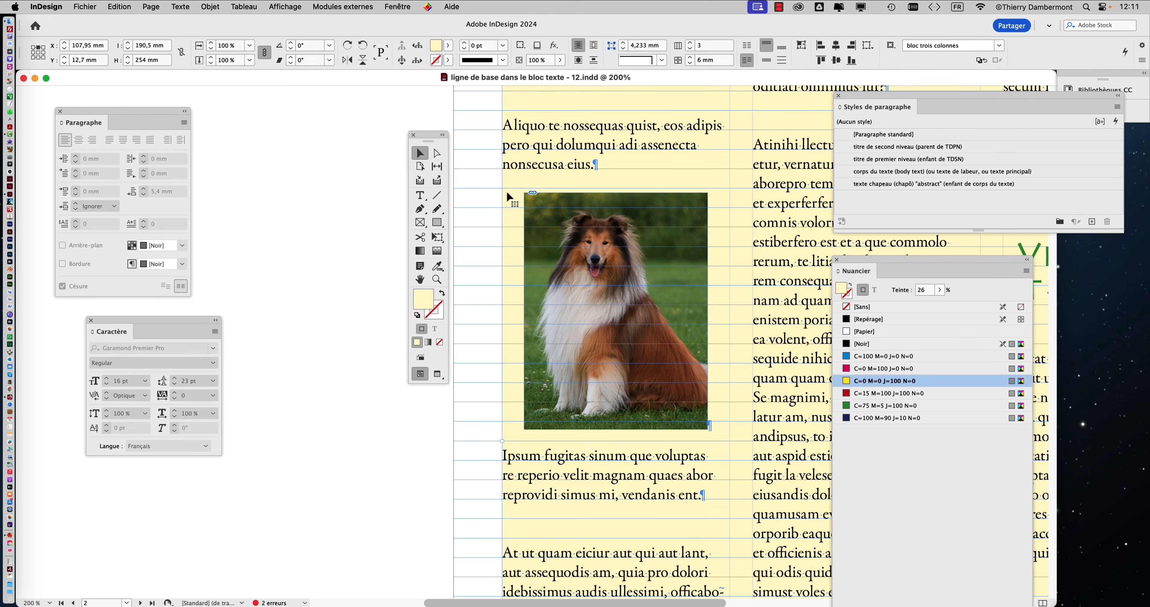
{"action": "left_click", "coordinate": [542, 208]}
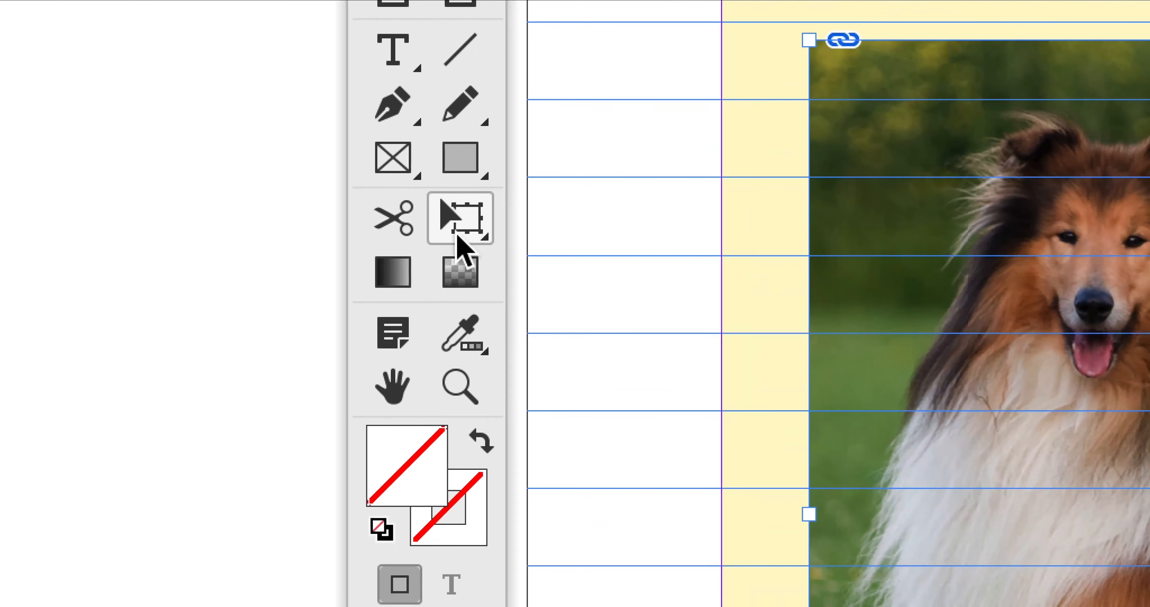
{"action": "left_click", "coordinate": [9, 364]}
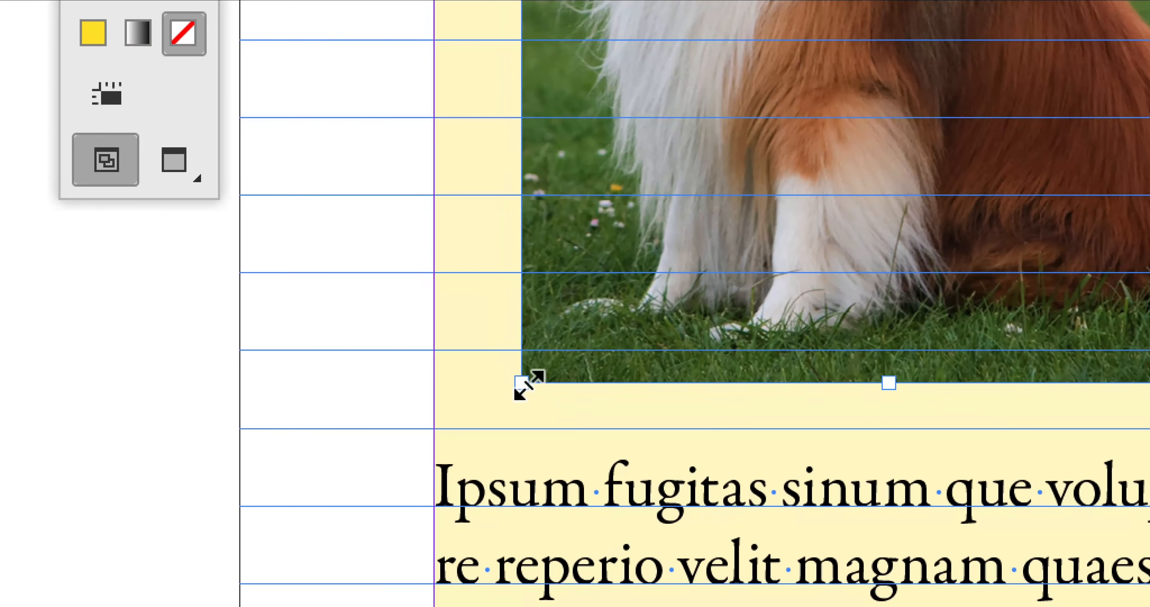
{"action": "left_click_drag", "start_coordinate": [529, 385], "coordinate": [563, 335]}
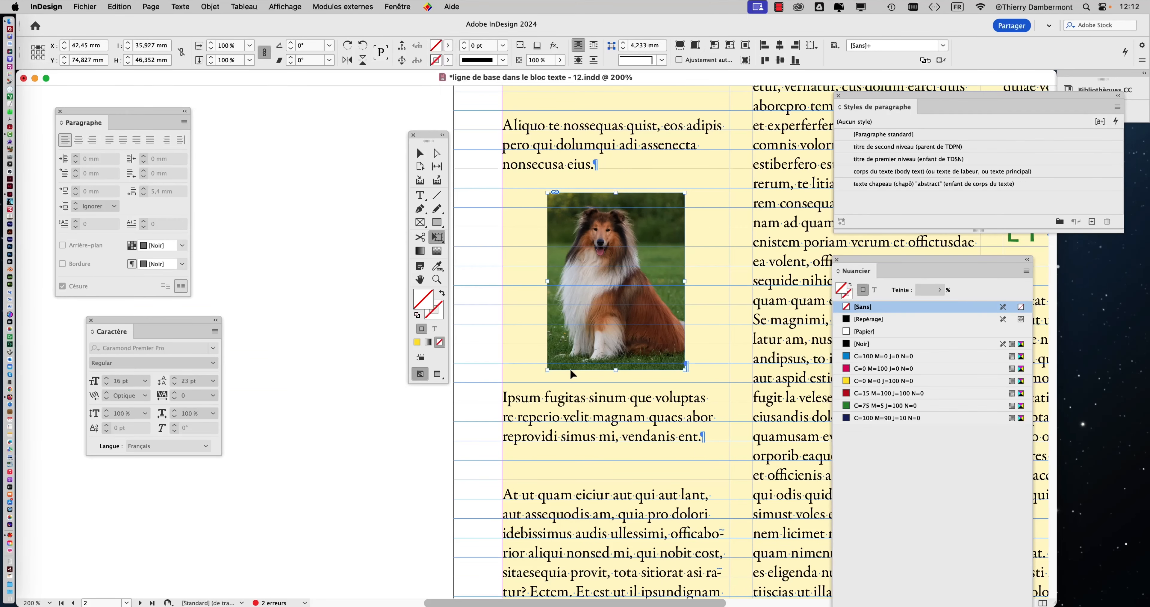
{"action": "left_click_drag", "start_coordinate": [471, 336], "coordinate": [435, 379]}
{"action": "left_click_drag", "start_coordinate": [537, 381], "coordinate": [492, 494]}
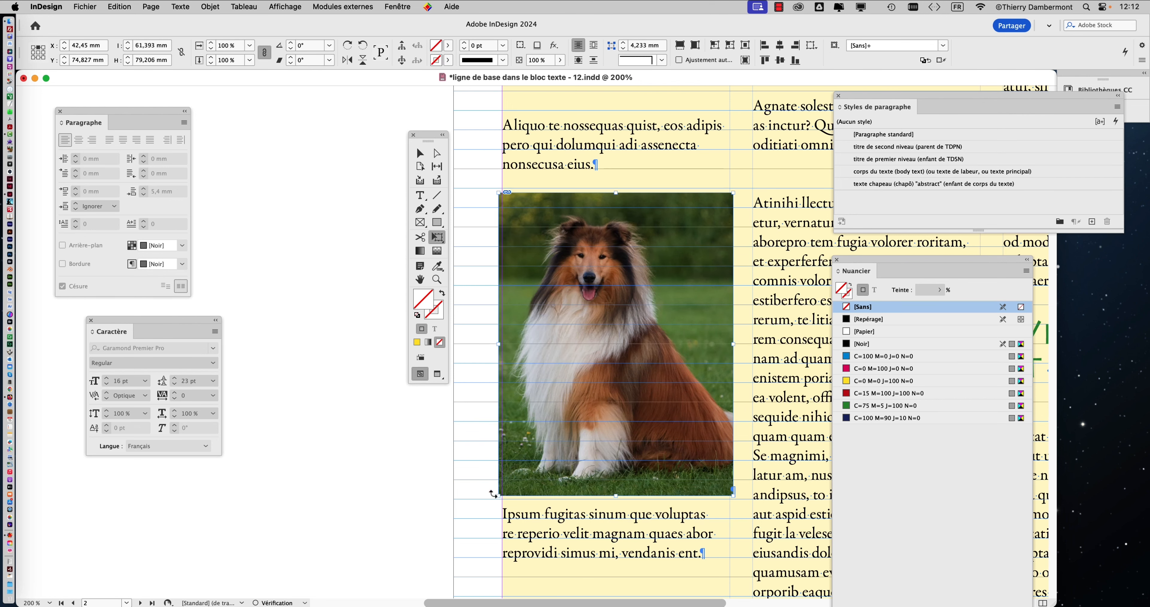
Step: Place the text cursor in the collie photo's paragraph, and move the Tools panel away from the page and the paragraph styles panel beside the photo
{"action": "left_click", "coordinate": [419, 200]}
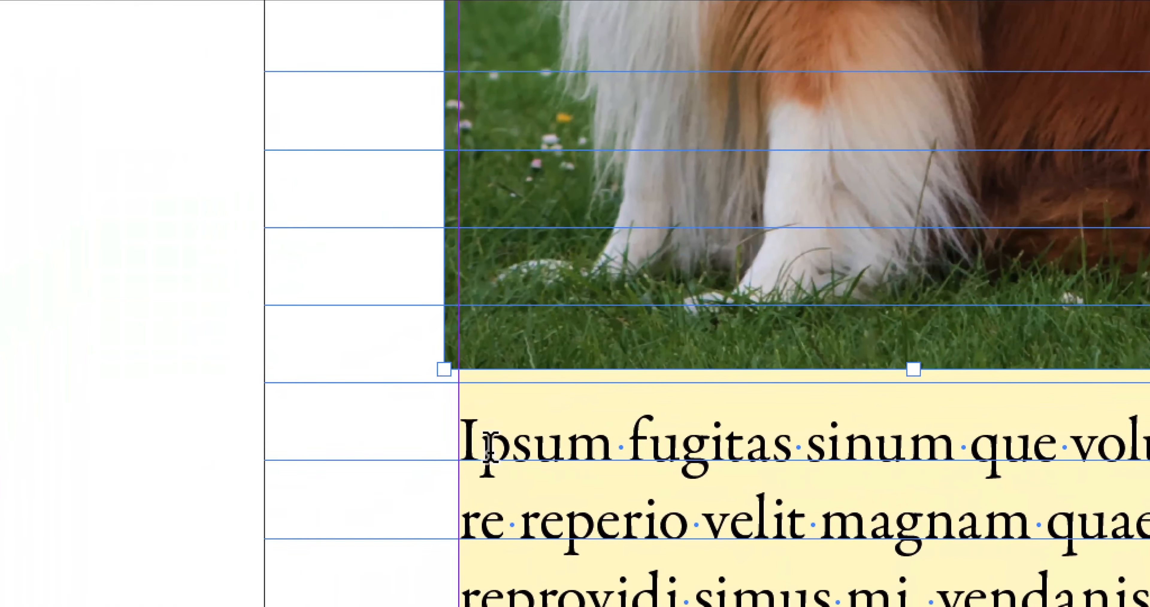
{"action": "left_click", "coordinate": [489, 451]}
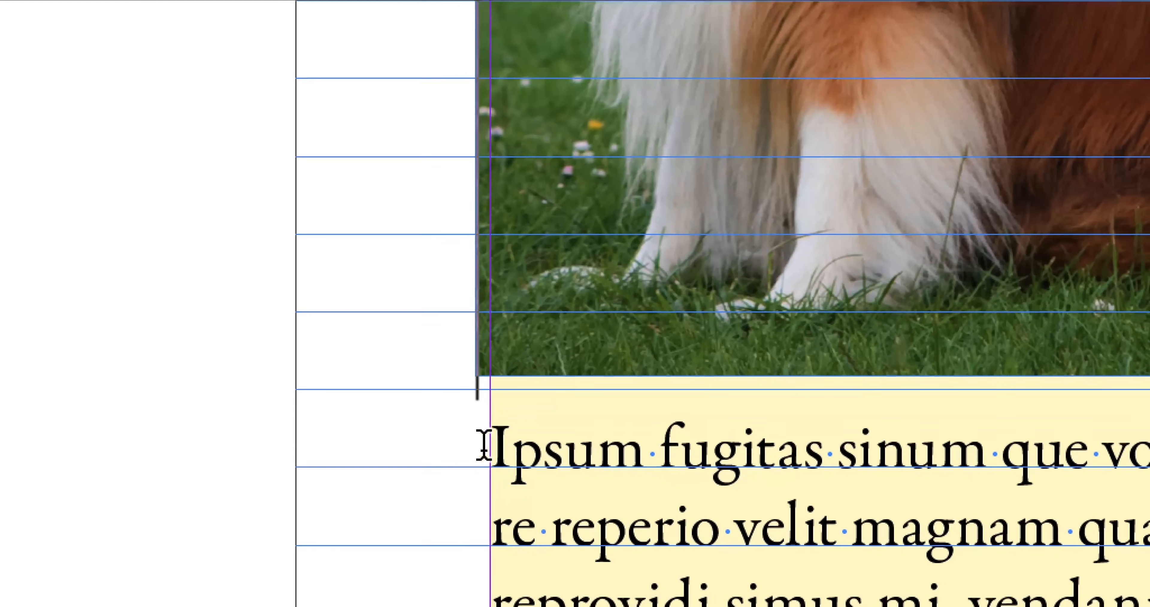
{"action": "left_click", "coordinate": [496, 445]}
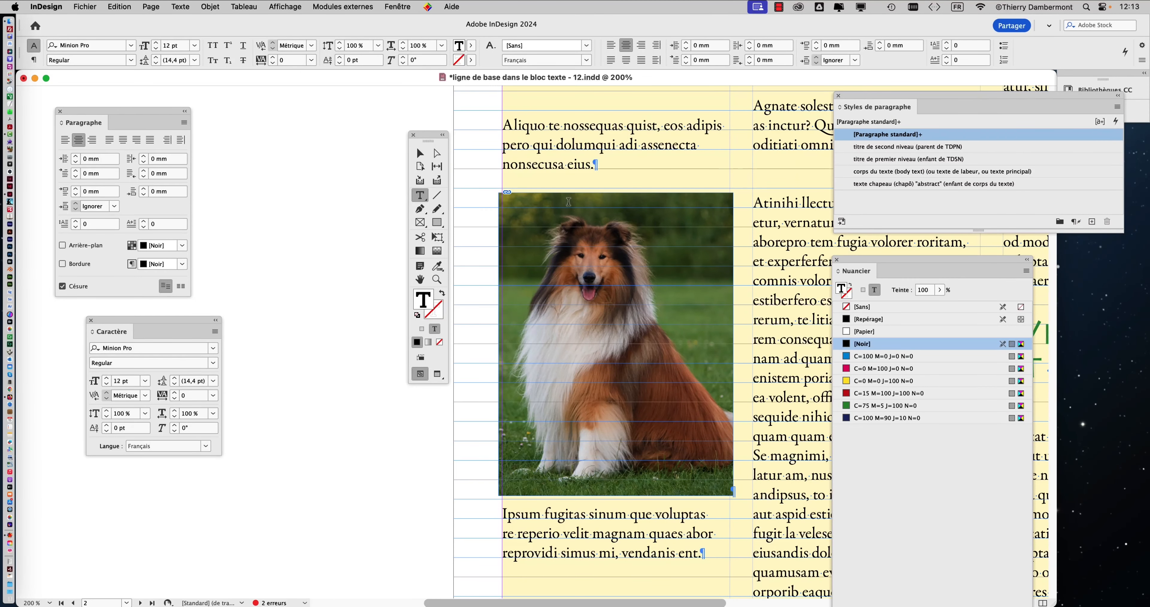
{"action": "left_click_drag", "start_coordinate": [421, 130], "coordinate": [272, 102]}
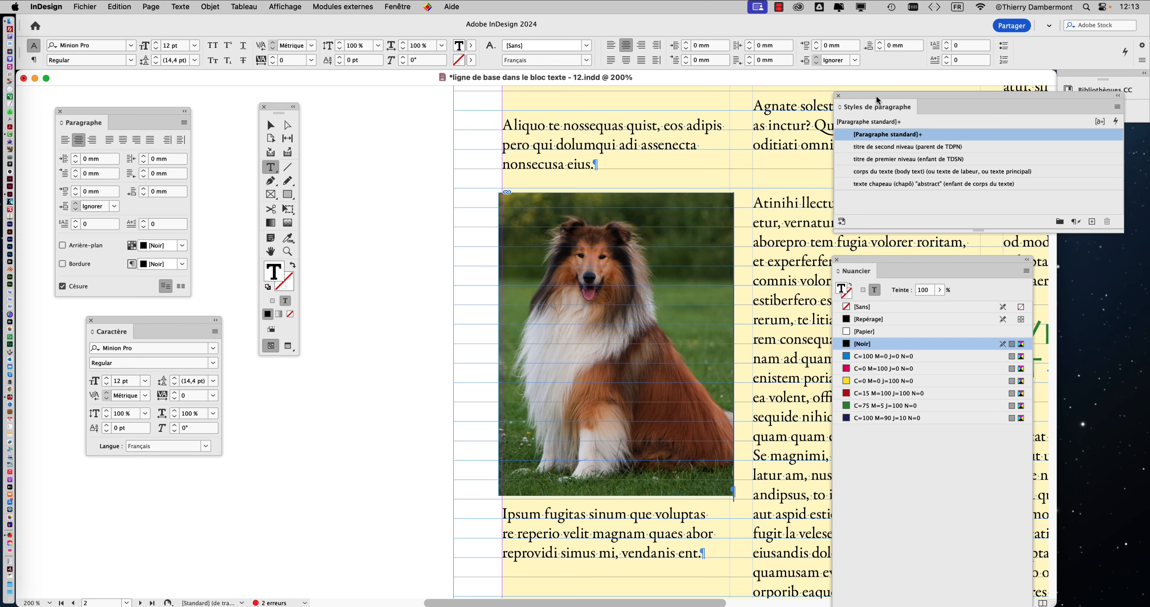
{"action": "left_click_drag", "start_coordinate": [876, 95], "coordinate": [682, 109]}
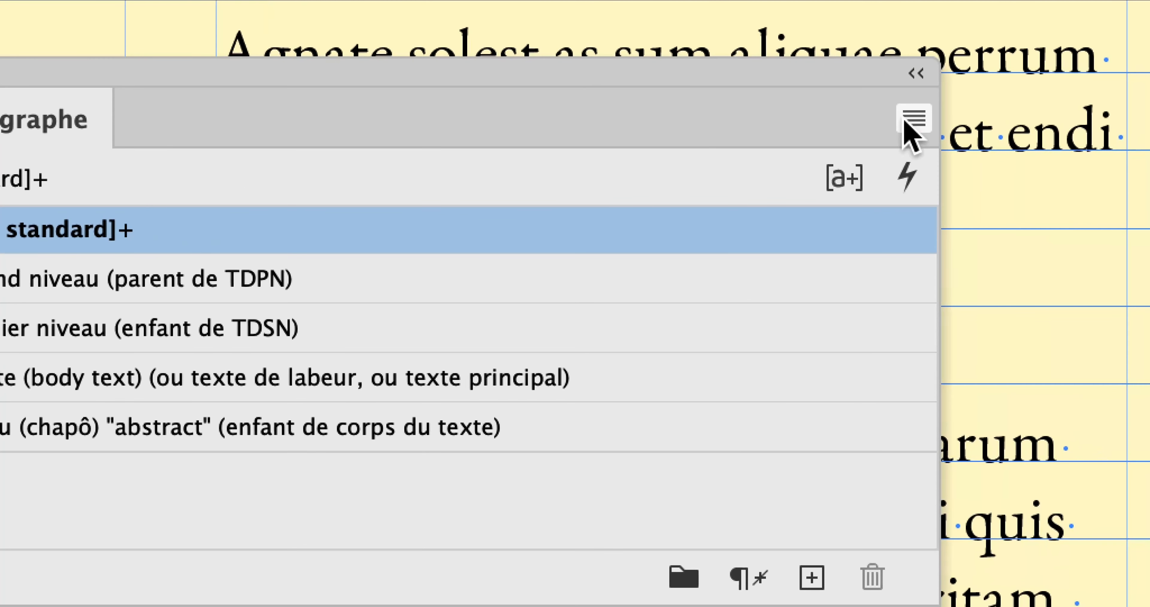
Step: Create a centred paragraph style named "image ancrée dans body text", based on [Aucun style], and apply it to the collie photo's paragraph
{"action": "left_click", "coordinate": [927, 122]}
{"action": "left_click", "coordinate": [856, 106]}
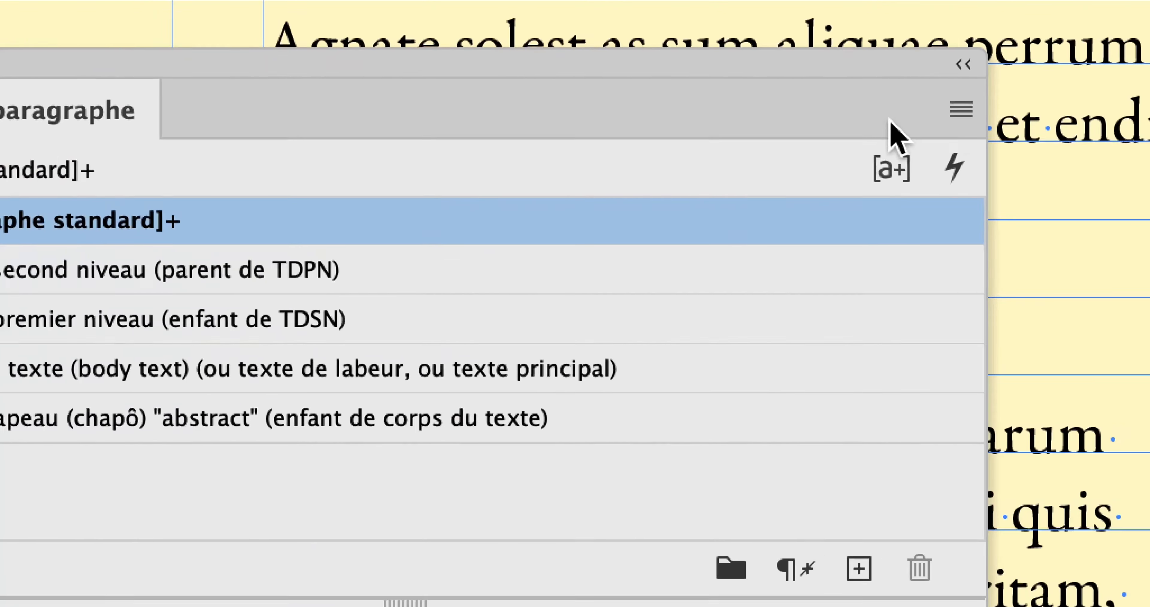
{"action": "left_click", "coordinate": [898, 118]}
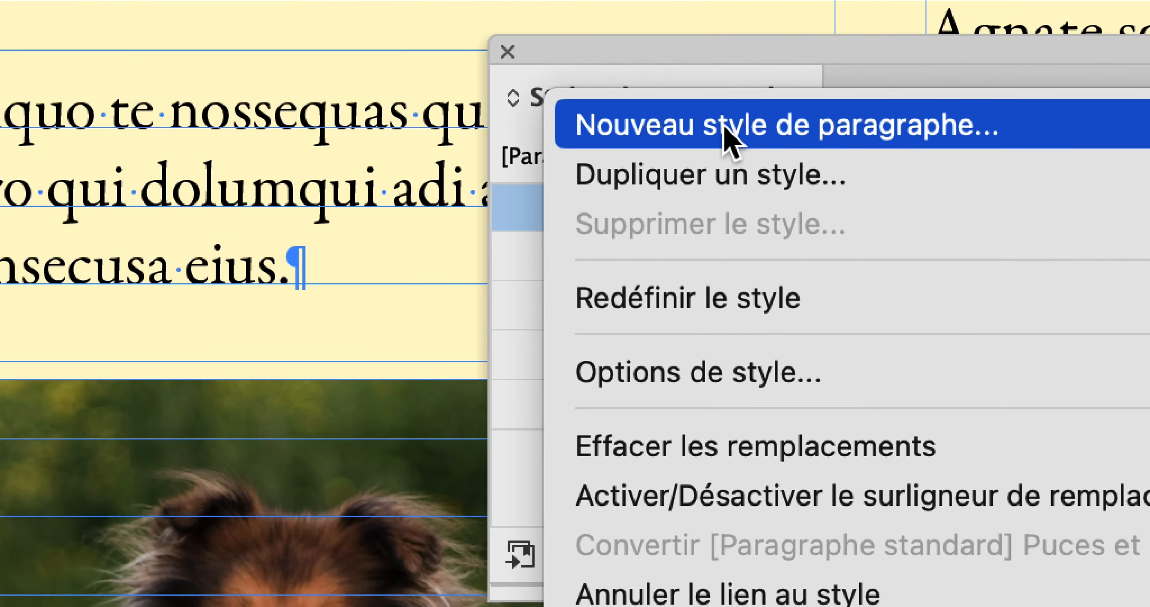
{"action": "left_click", "coordinate": [725, 130]}
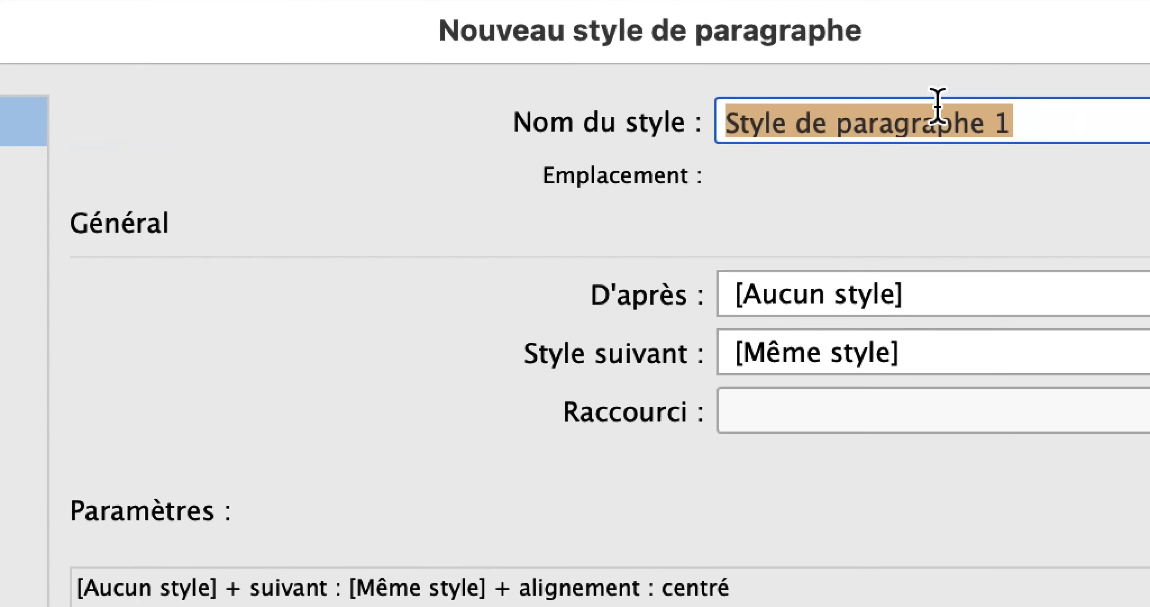
{"action": "type", "text": "image ancréé"}
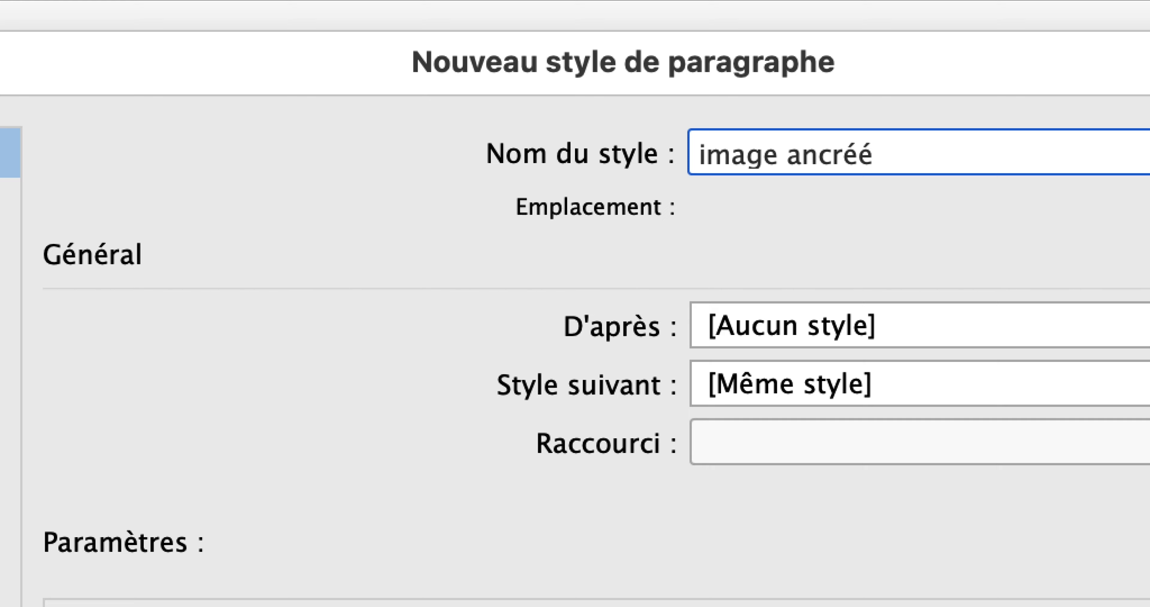
{"action": "key", "text": "BackSpace"}
{"action": "type", "text": "e dans body text"}
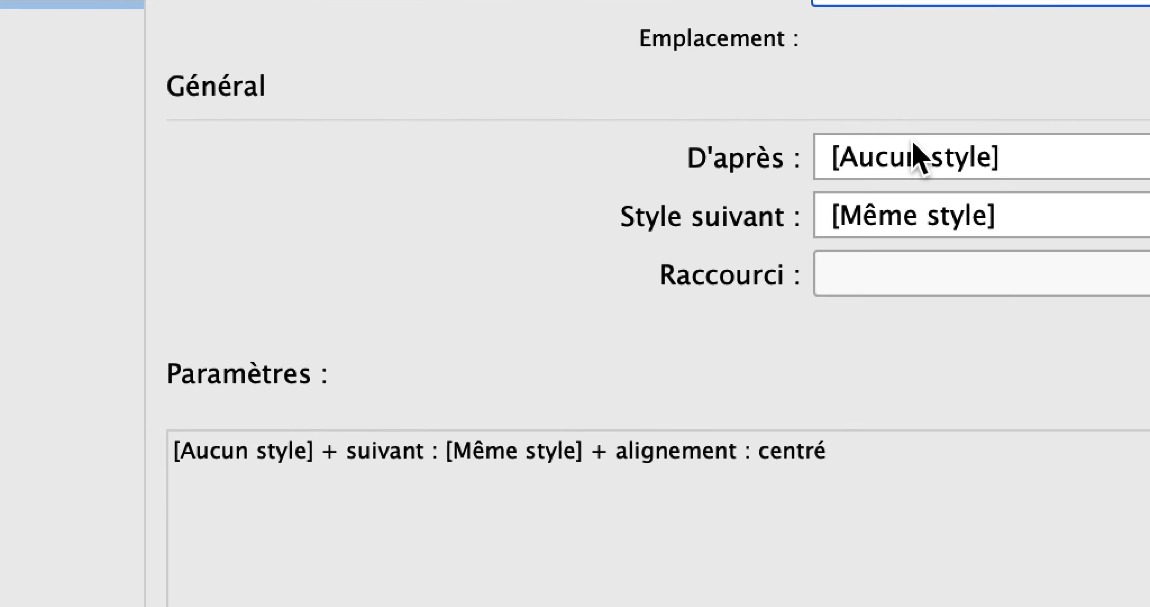
{"action": "left_click", "coordinate": [790, 323]}
{"action": "left_click", "coordinate": [944, 154]}
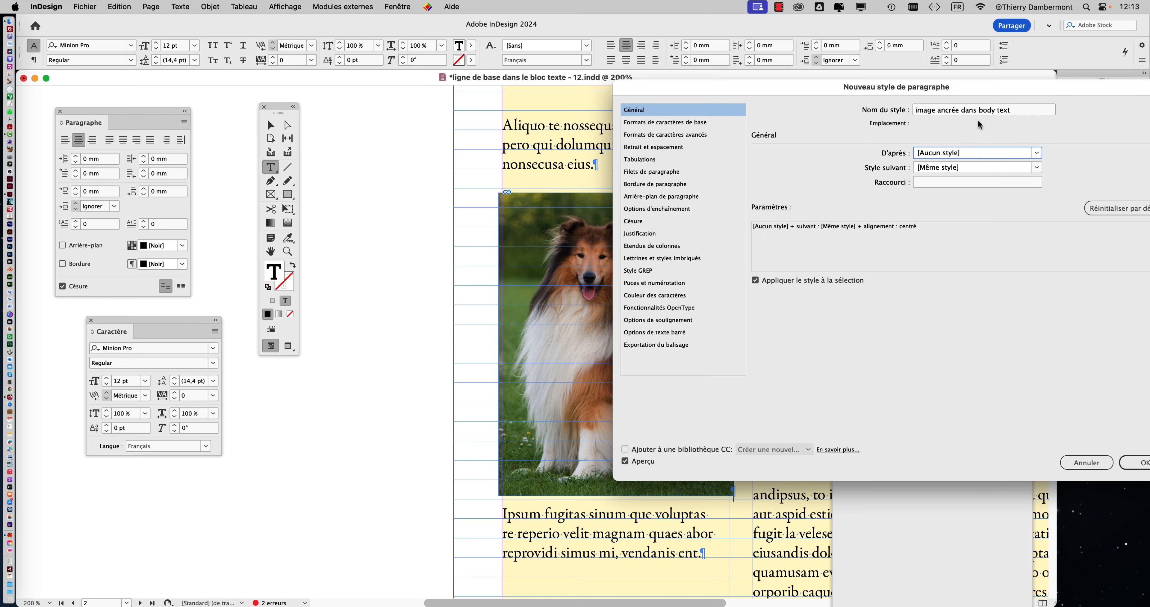
{"action": "left_click_drag", "start_coordinate": [982, 87], "coordinate": [715, 74]}
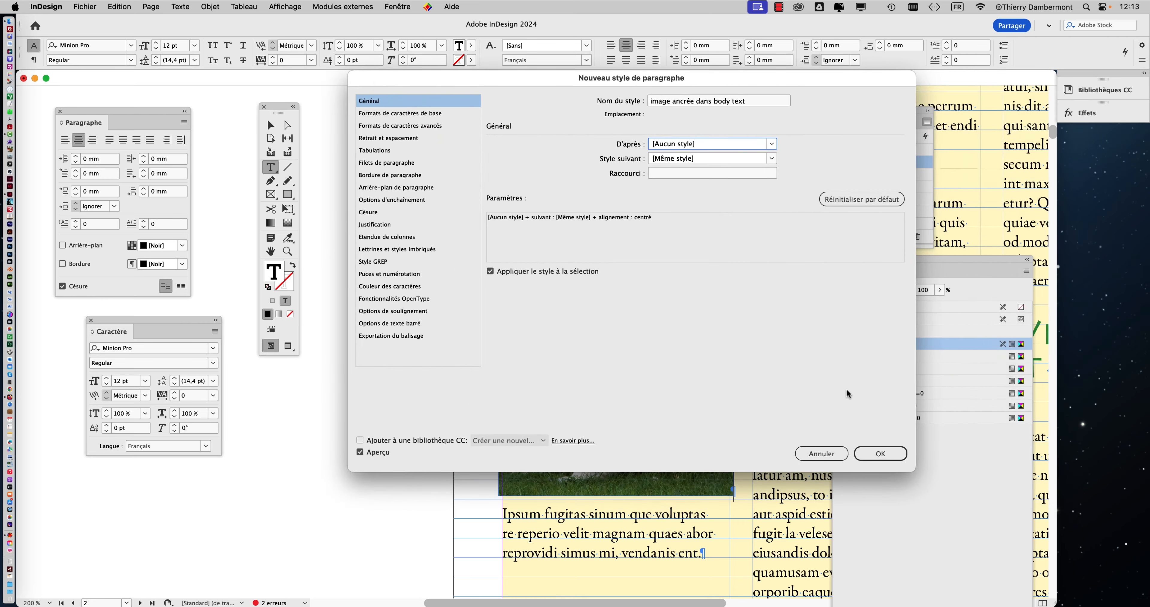
{"action": "left_click", "coordinate": [880, 454]}
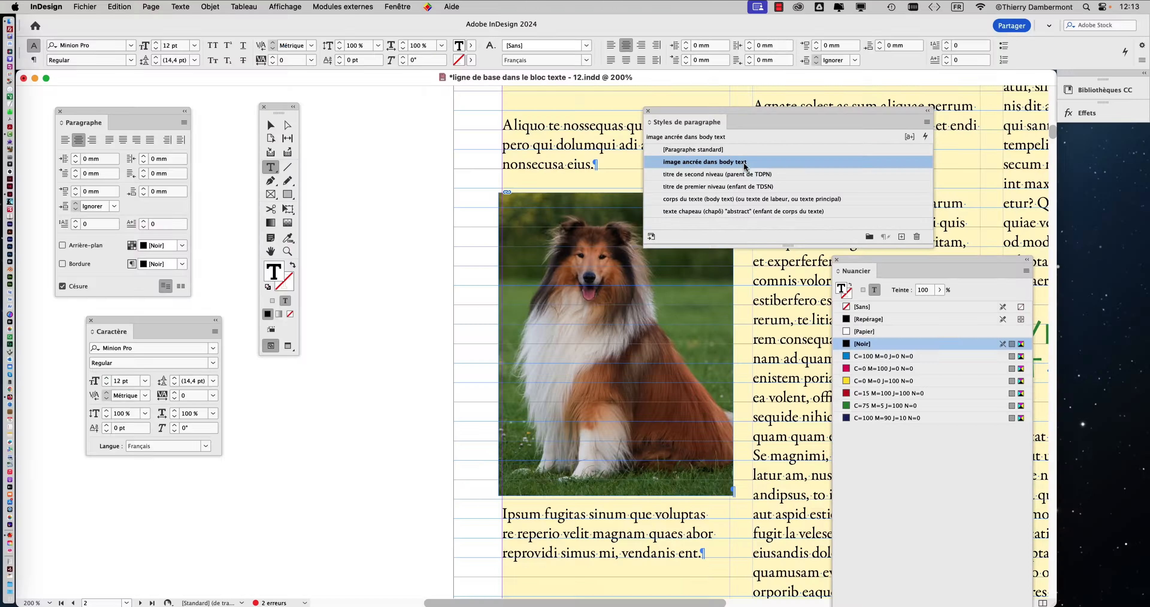
{"action": "left_click_drag", "start_coordinate": [736, 109], "coordinate": [909, 101]}
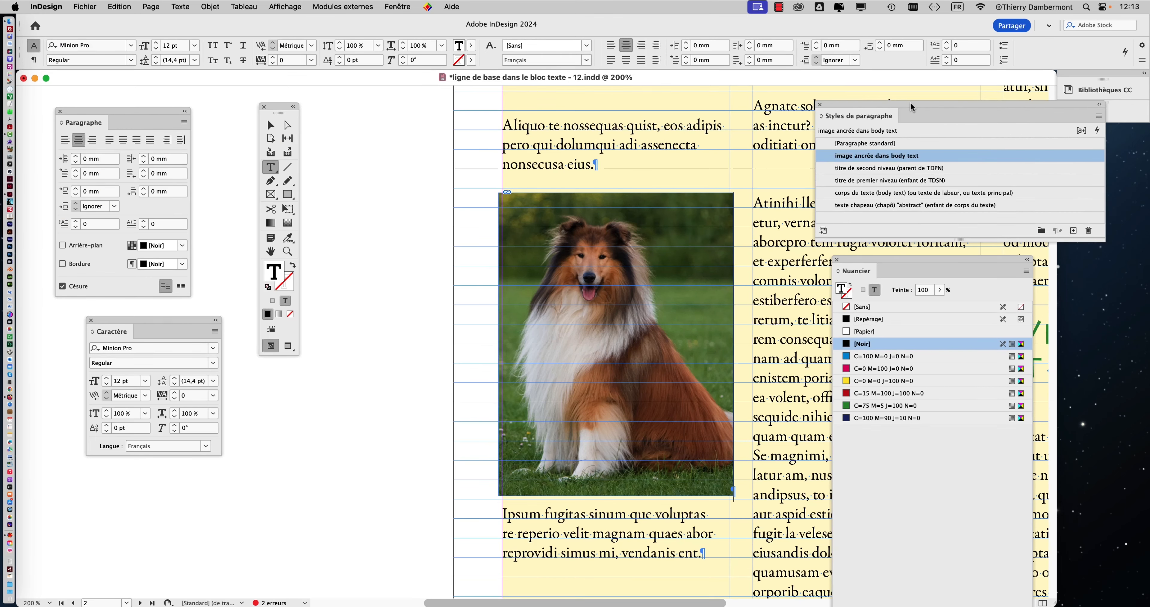
Step: Insert an empty paragraph after "quamus." in the second text column
{"action": "key", "text": "super+1"}
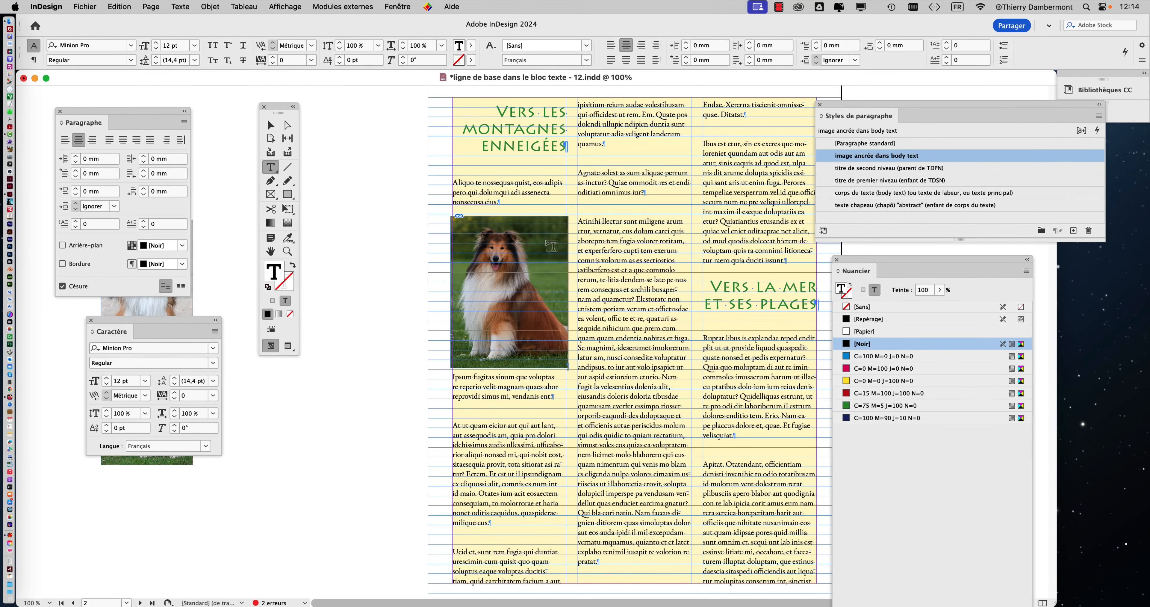
{"action": "scroll", "coordinate": [592, 245], "scroll_direction": "down", "scroll_amount": 3}
{"action": "scroll", "coordinate": [593, 245], "scroll_direction": "up", "scroll_amount": 2}
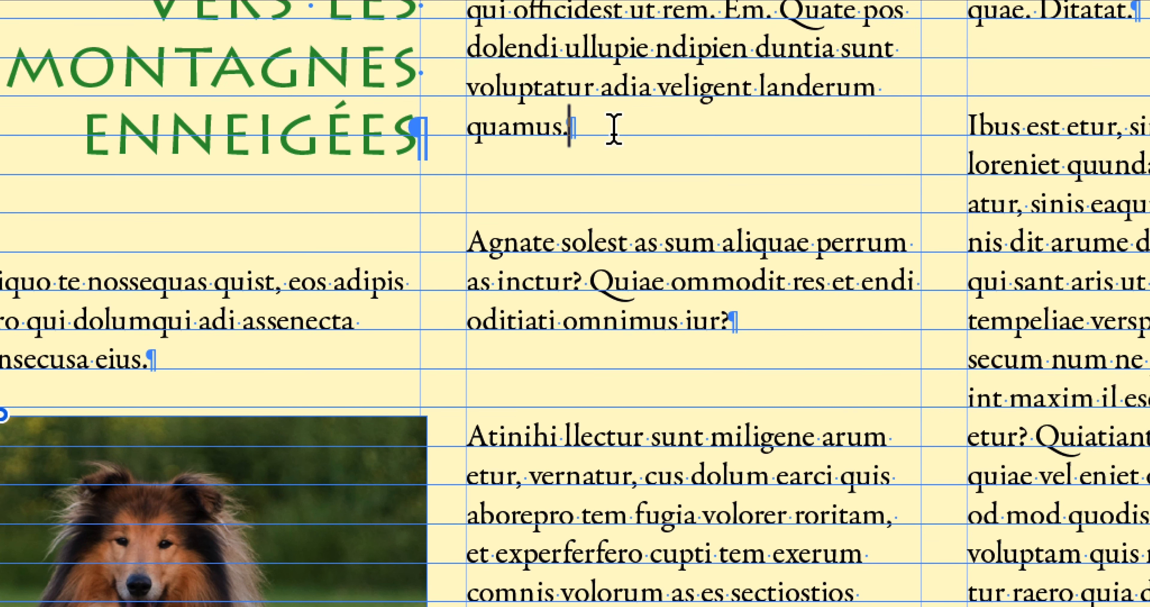
{"action": "key", "text": "Return"}
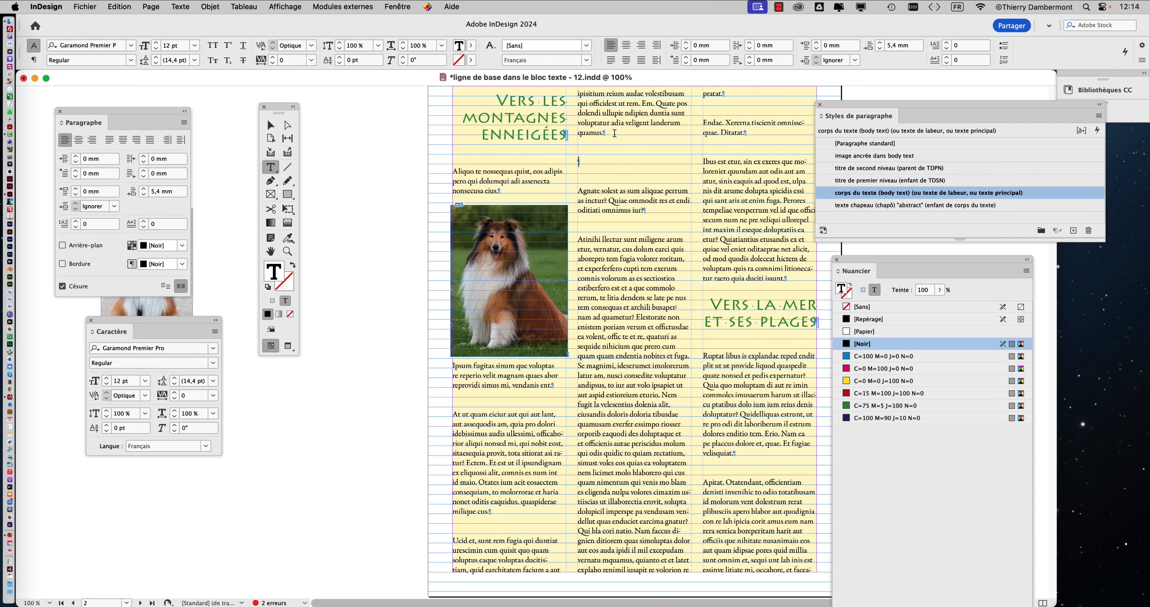
Step: Move the Paragraph and Character panels clear of the two dog photos waiting on the pasteboard
{"action": "key", "text": "super+minus"}
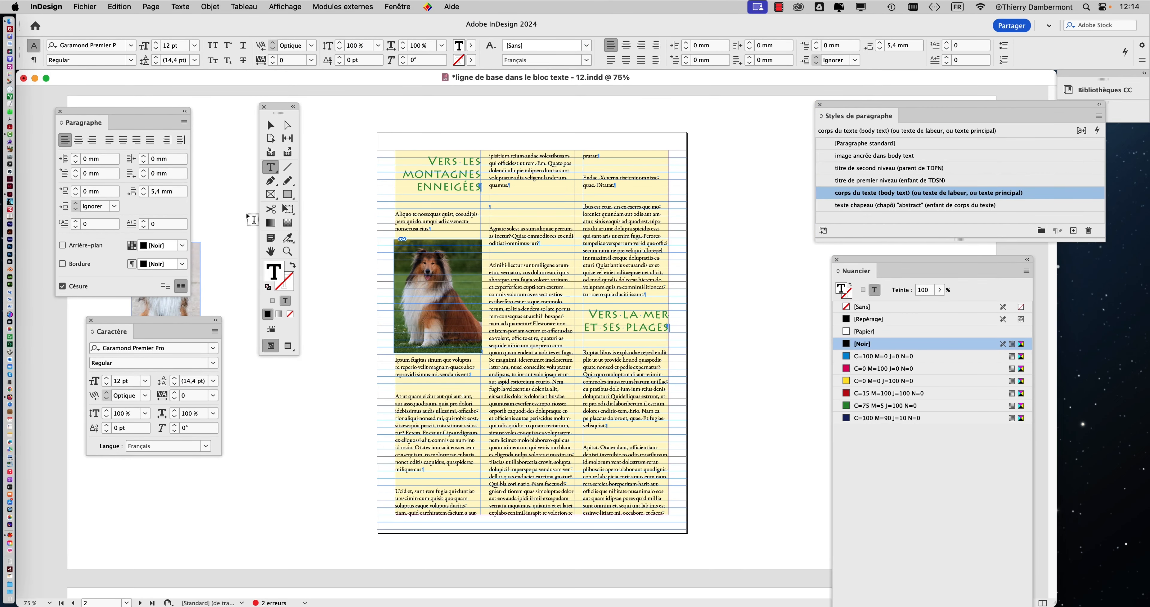
{"action": "left_click_drag", "start_coordinate": [354, 209], "coordinate": [636, 202]}
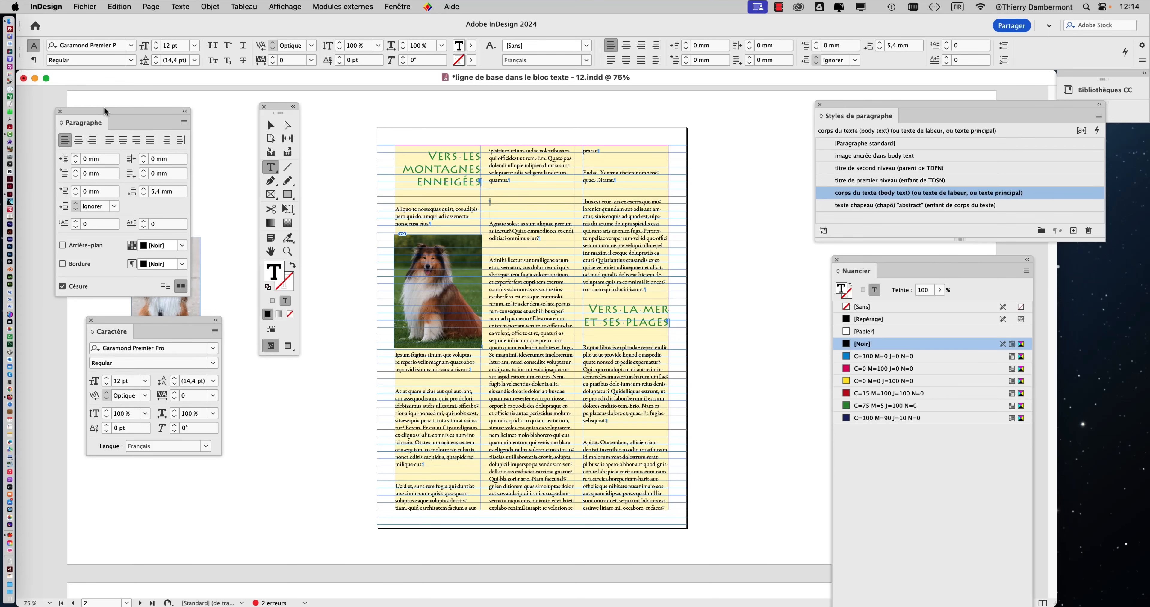
{"action": "left_click_drag", "start_coordinate": [105, 111], "coordinate": [285, 393]}
{"action": "left_click_drag", "start_coordinate": [190, 318], "coordinate": [163, 458]}
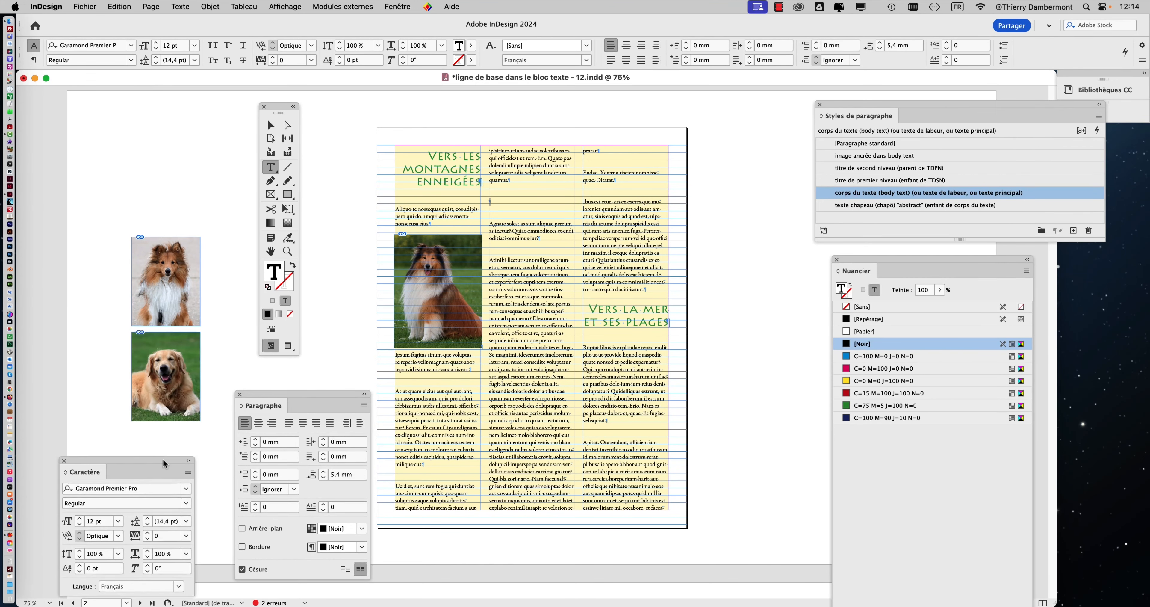
Step: Cut the sheltie photo with the pale background from the pasteboard and paste it into the empty paragraph after "quamus." in the second column
{"action": "left_click", "coordinate": [269, 126]}
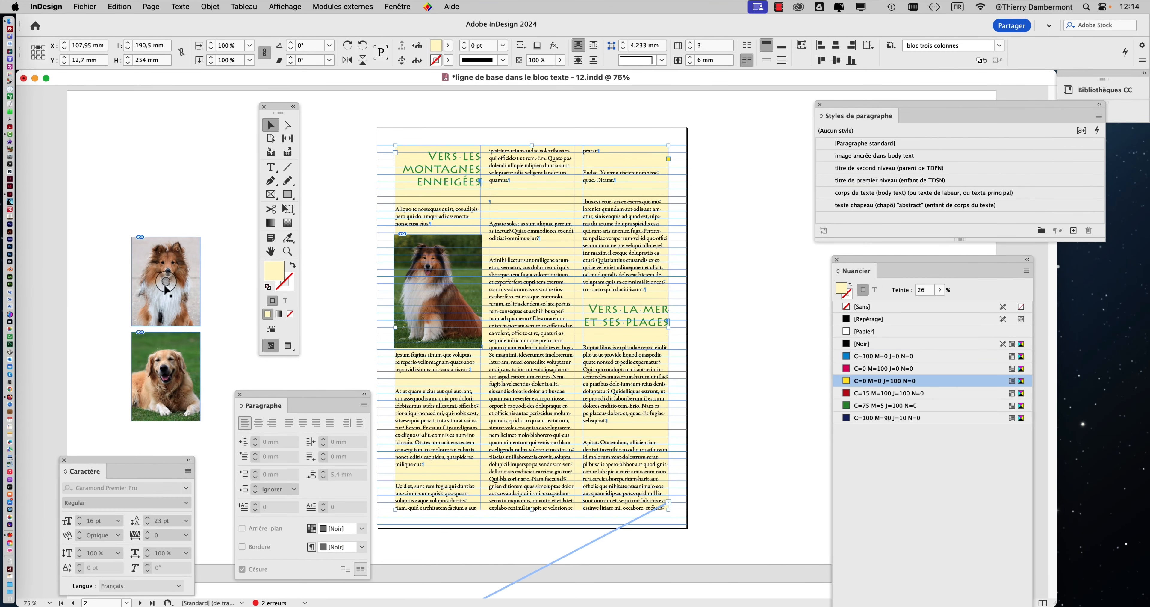
{"action": "left_click", "coordinate": [147, 263]}
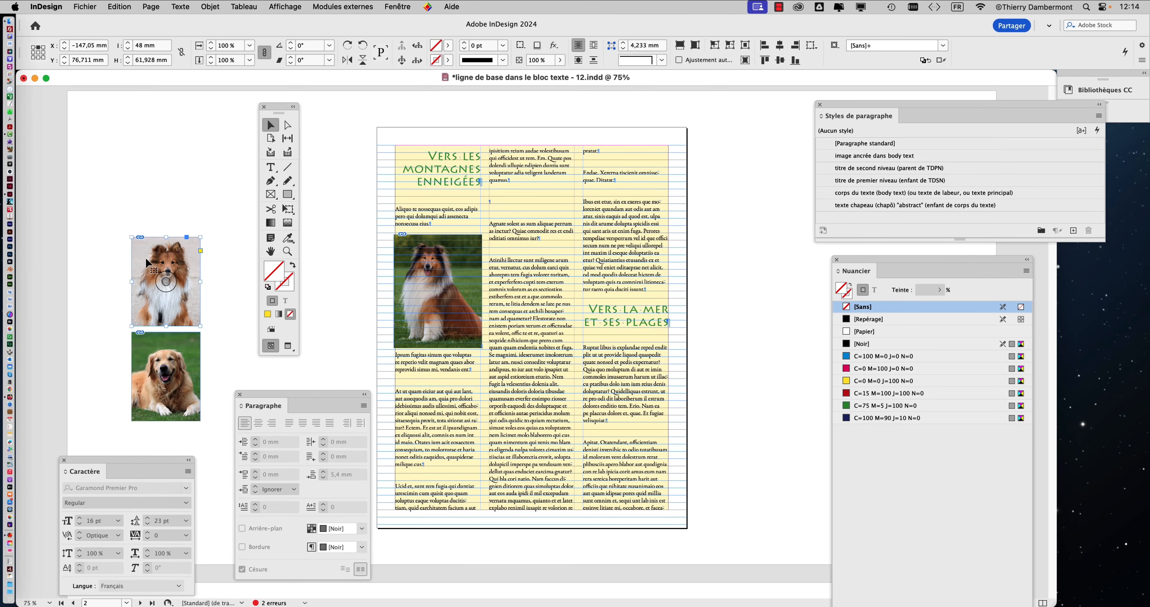
{"action": "key", "text": "Delete"}
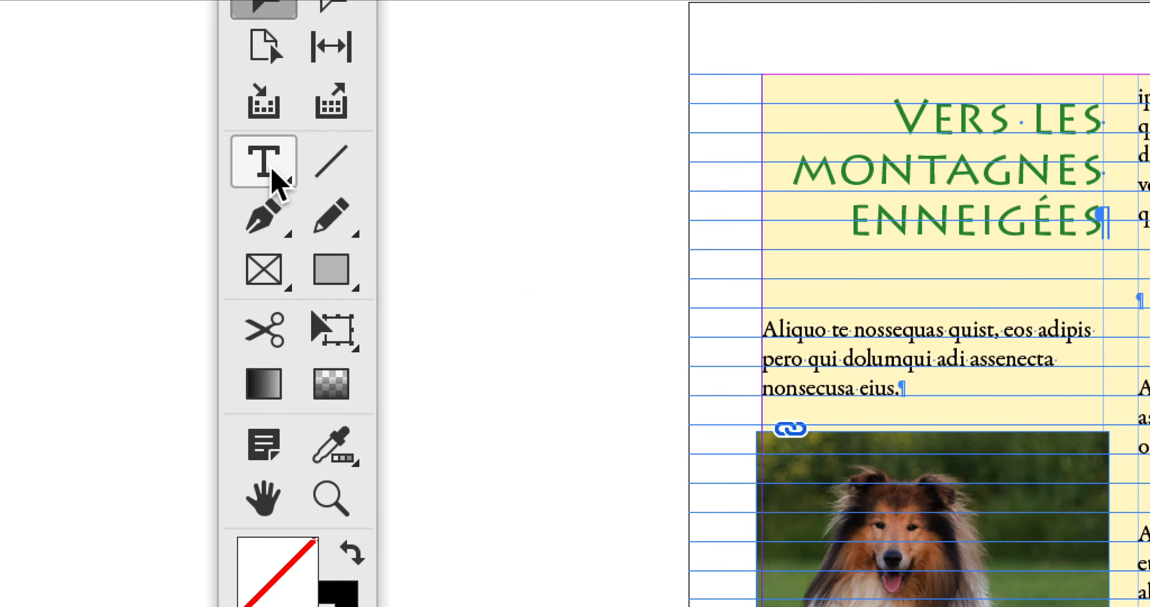
{"action": "left_click", "coordinate": [271, 168]}
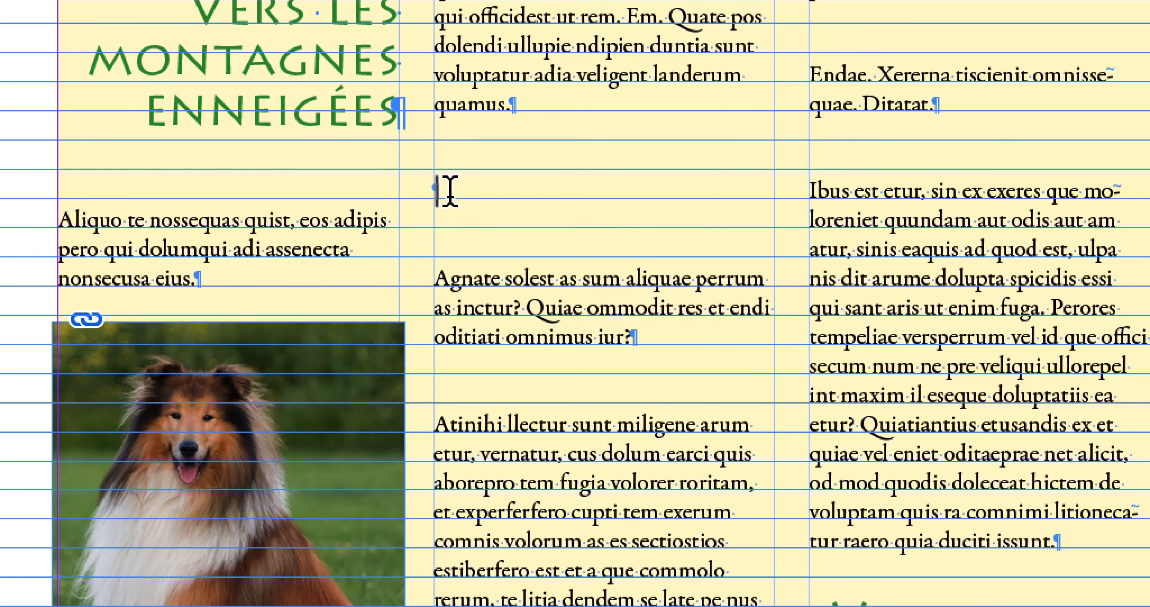
{"action": "left_click", "coordinate": [450, 191]}
{"action": "key", "text": "super+v"}
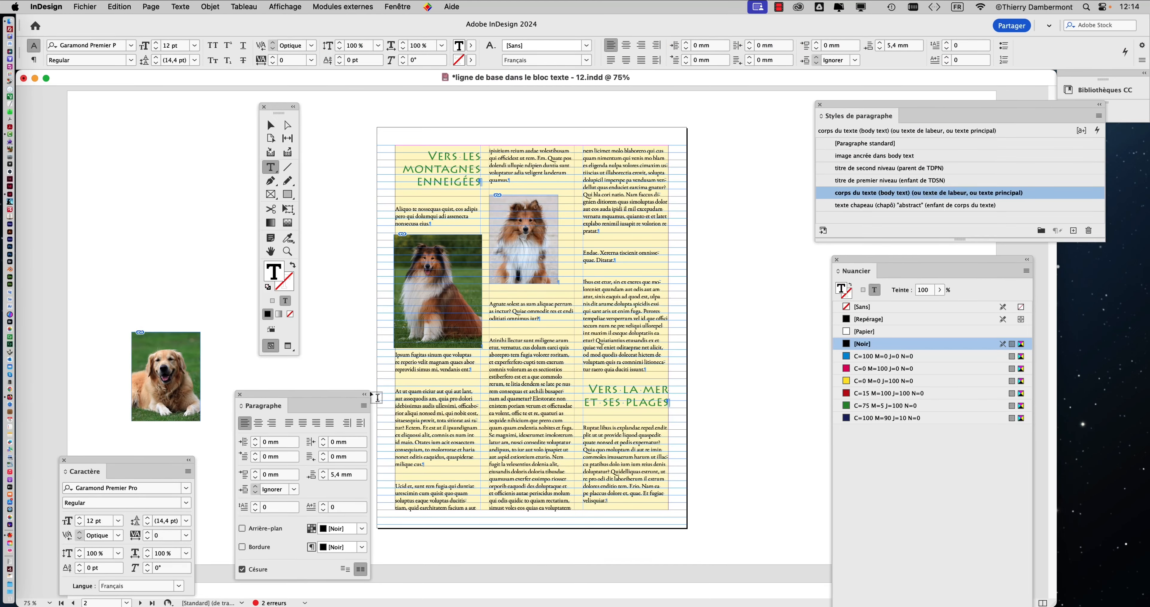
Step: Apply the "image ancrée dans body text" style to the sheltie photo's paragraph, and move the Paragraph and paragraph styles panels clear of the page
{"action": "left_click_drag", "start_coordinate": [339, 396], "coordinate": [760, 320]}
{"action": "left_click_drag", "start_coordinate": [842, 108], "coordinate": [595, 137]}
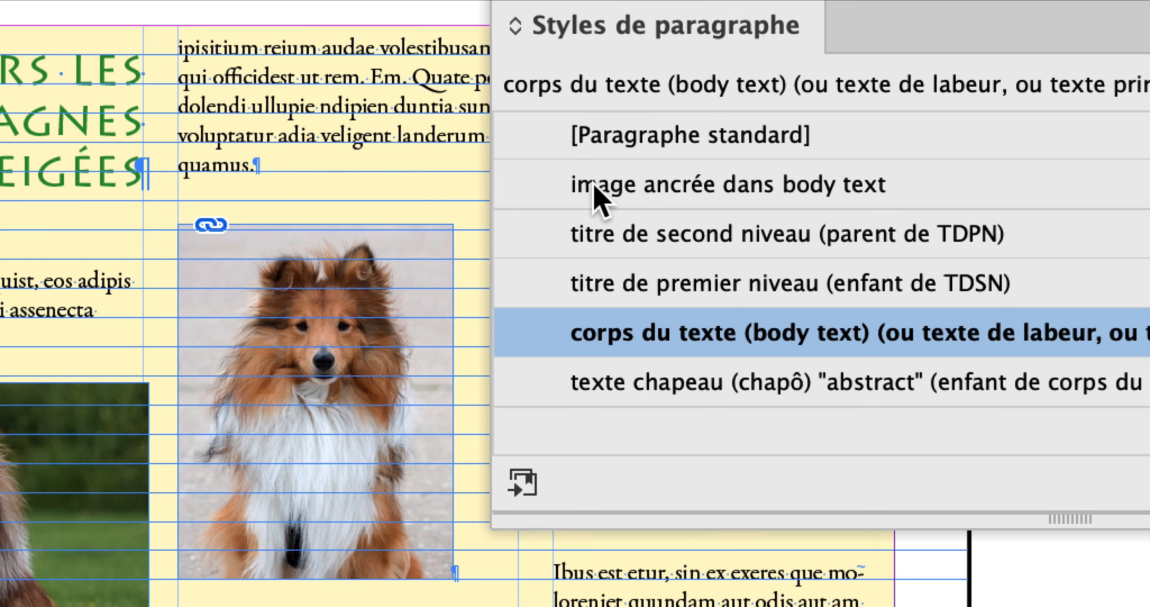
{"action": "left_click", "coordinate": [592, 190]}
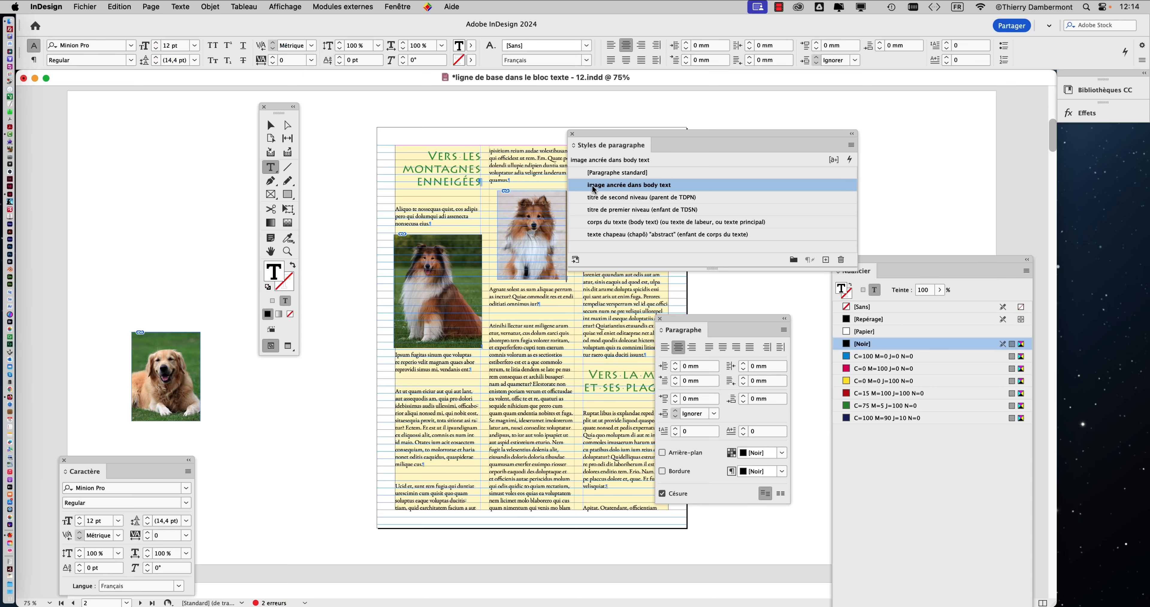
{"action": "left_click_drag", "start_coordinate": [586, 136], "coordinate": [725, 119]}
{"action": "left_click_drag", "start_coordinate": [702, 318], "coordinate": [789, 316]}
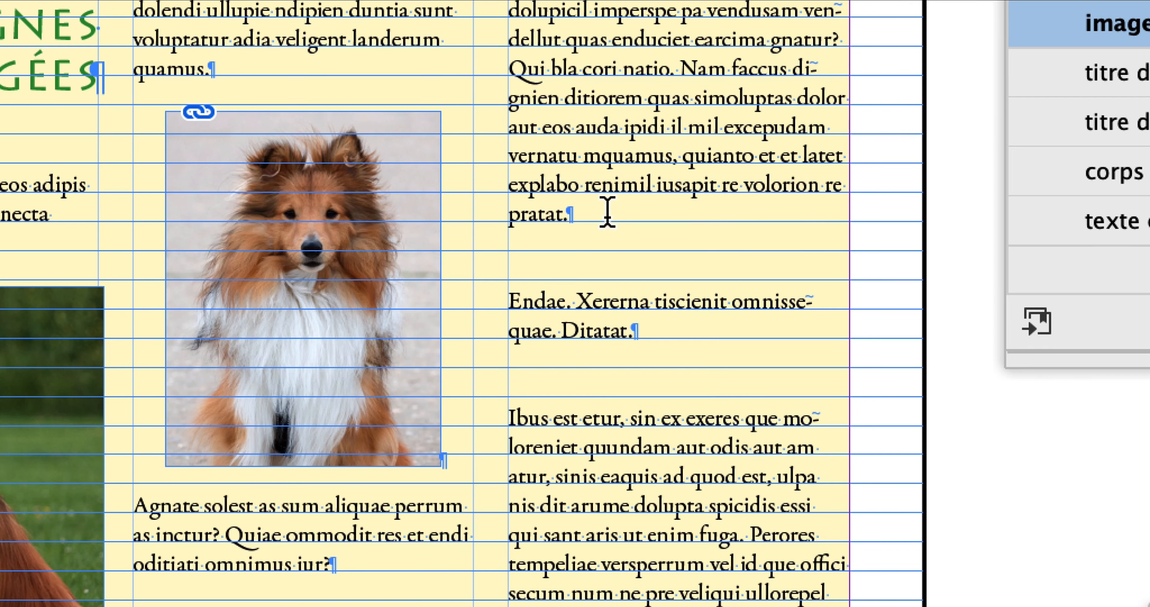
Step: Move the golden retriever photo into a new paragraph after "pratat." in the third column, and apply the "image ancrée dans body text" style
{"action": "left_click", "coordinate": [607, 214]}
{"action": "key", "text": "Return"}
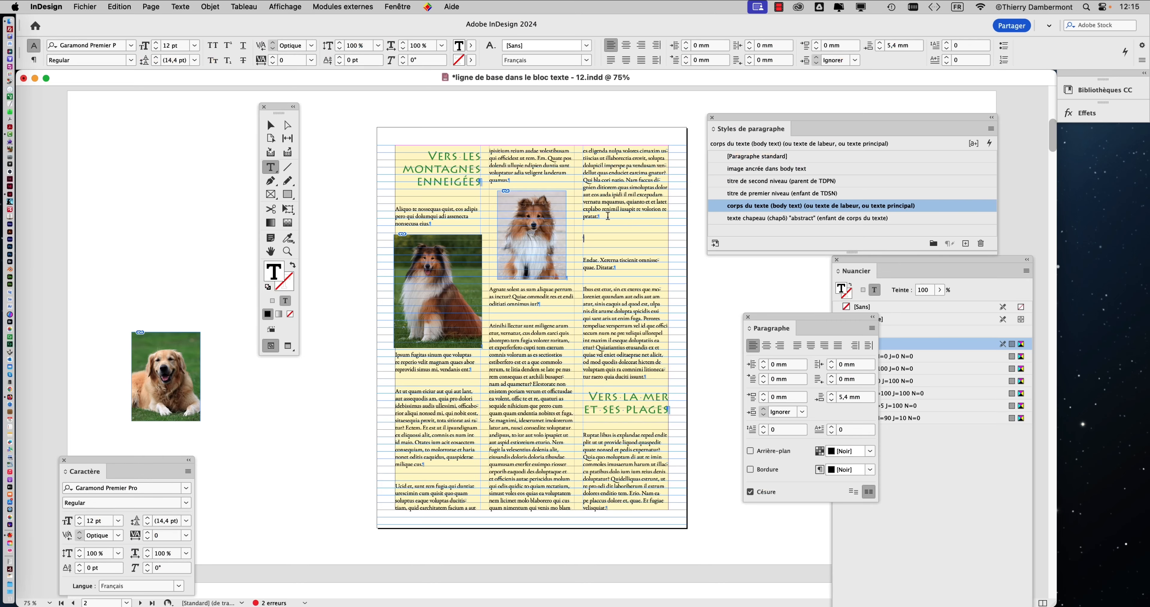
{"action": "left_click", "coordinate": [271, 125]}
{"action": "left_click", "coordinate": [175, 354]}
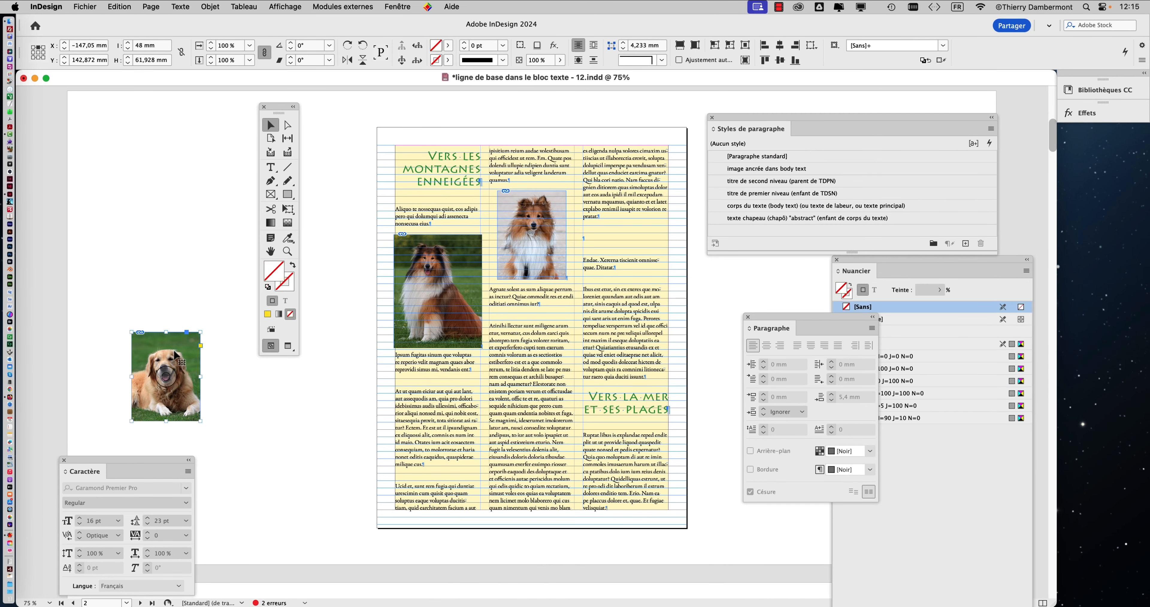
{"action": "key", "text": "super+x"}
{"action": "left_click", "coordinate": [270, 168]}
{"action": "left_click", "coordinate": [620, 232]}
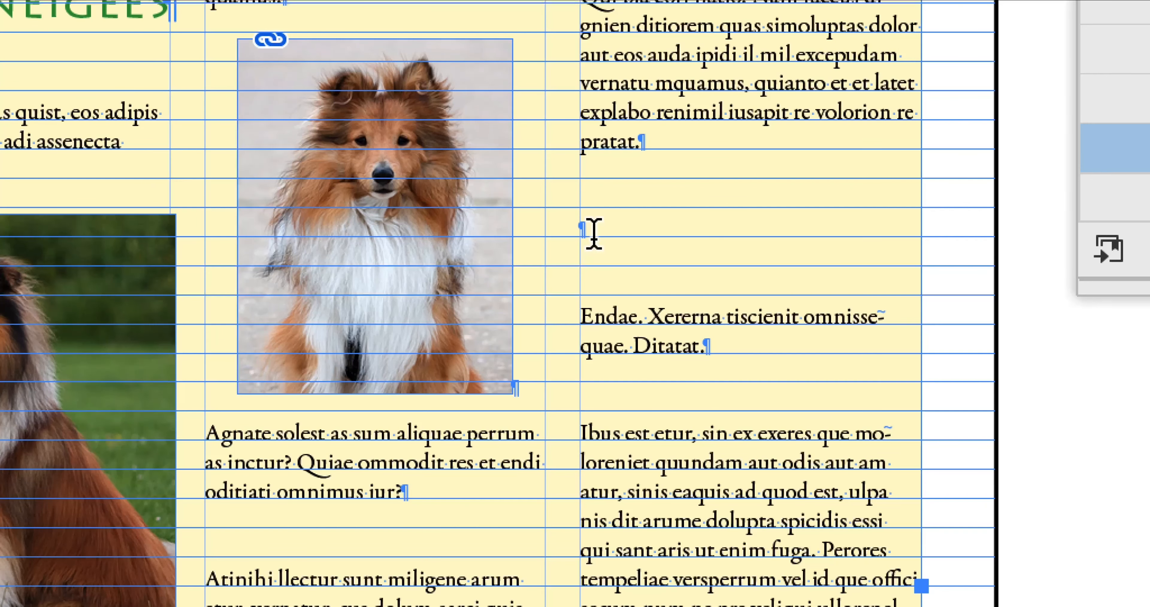
{"action": "left_click", "coordinate": [482, 252]}
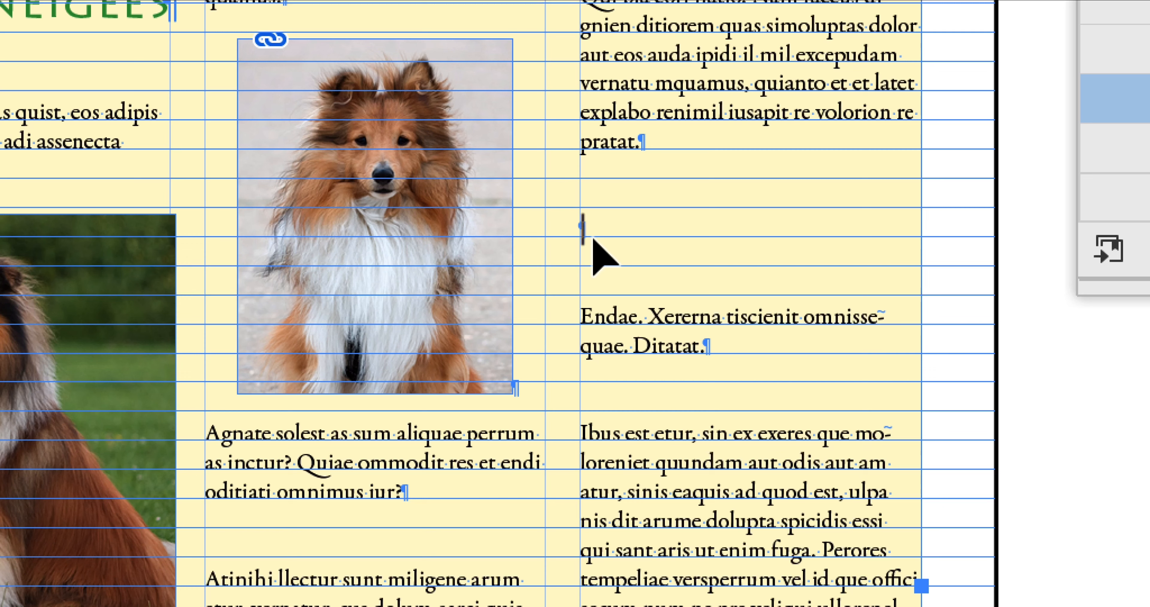
{"action": "key", "text": "ctrl+v"}
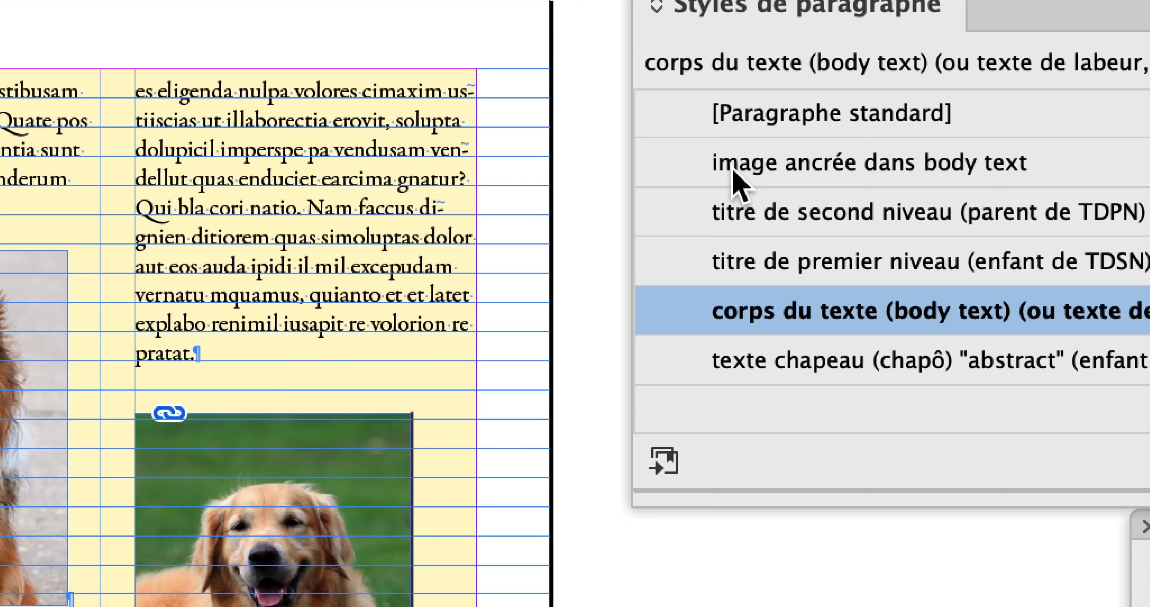
{"action": "left_click", "coordinate": [732, 171]}
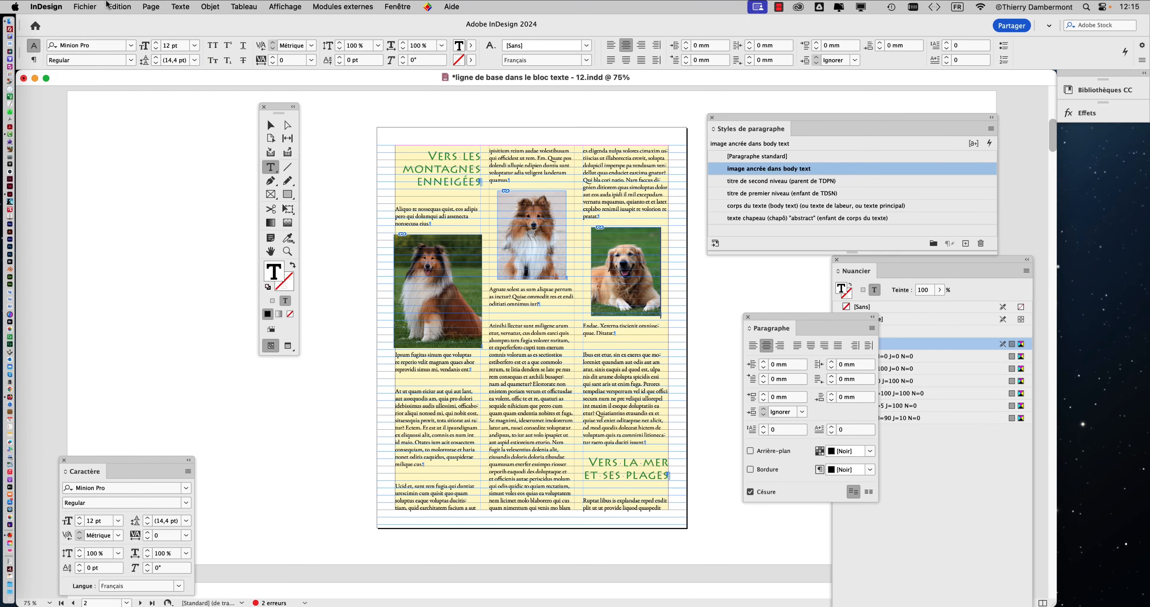
Step: Save the document under the new name "ligne de base dans le bloc texte - 13.indd" in the InDesign folder
{"action": "left_click", "coordinate": [84, 6]}
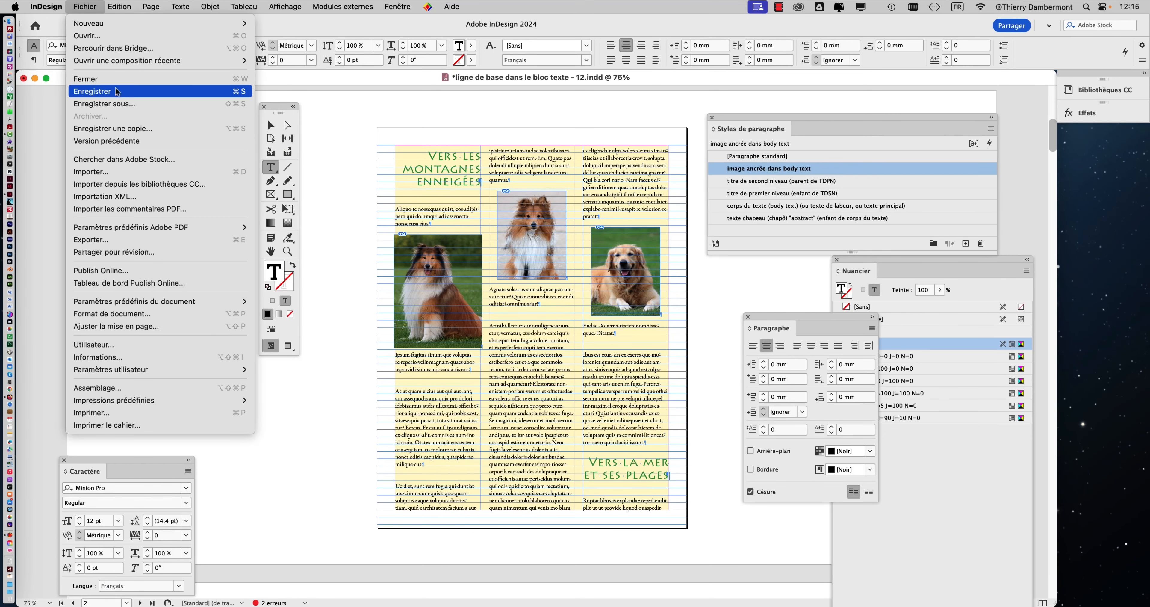
{"action": "left_click", "coordinate": [102, 106]}
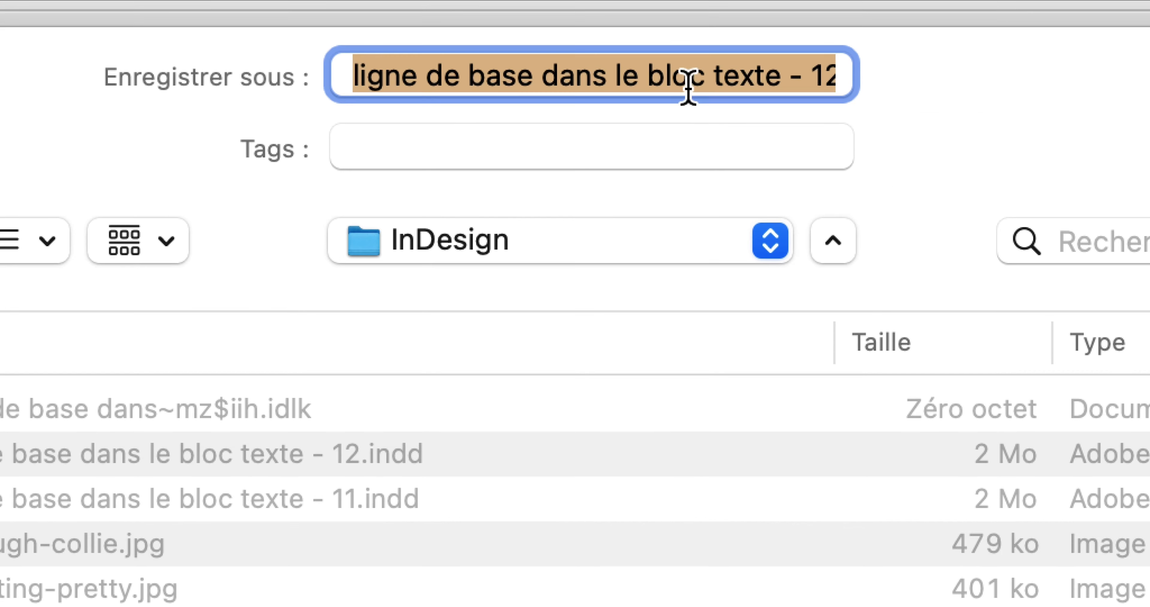
{"action": "left_click", "coordinate": [689, 88]}
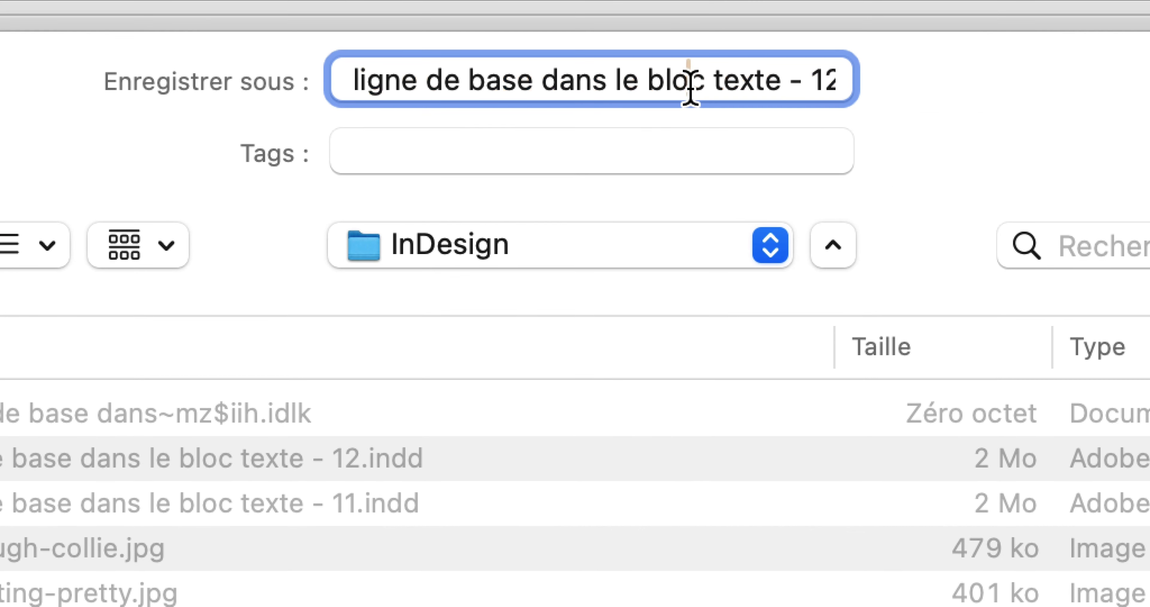
{"action": "key", "text": "super+Right"}
{"action": "left_click", "coordinate": [751, 87]}
{"action": "key", "text": "shift+Right"}
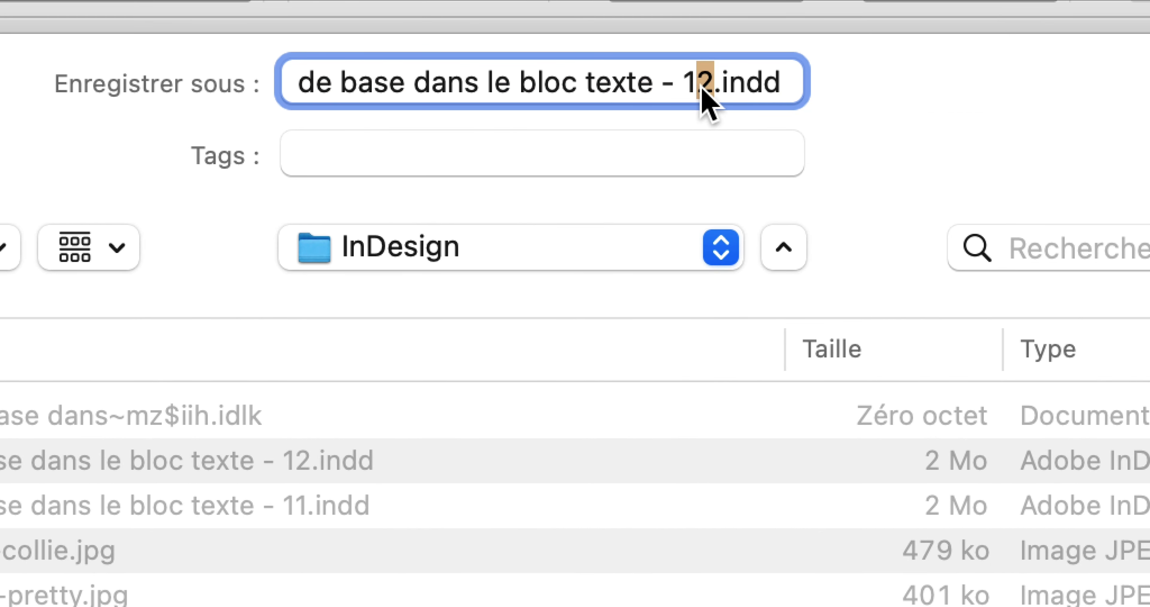
{"action": "type", "text": "3"}
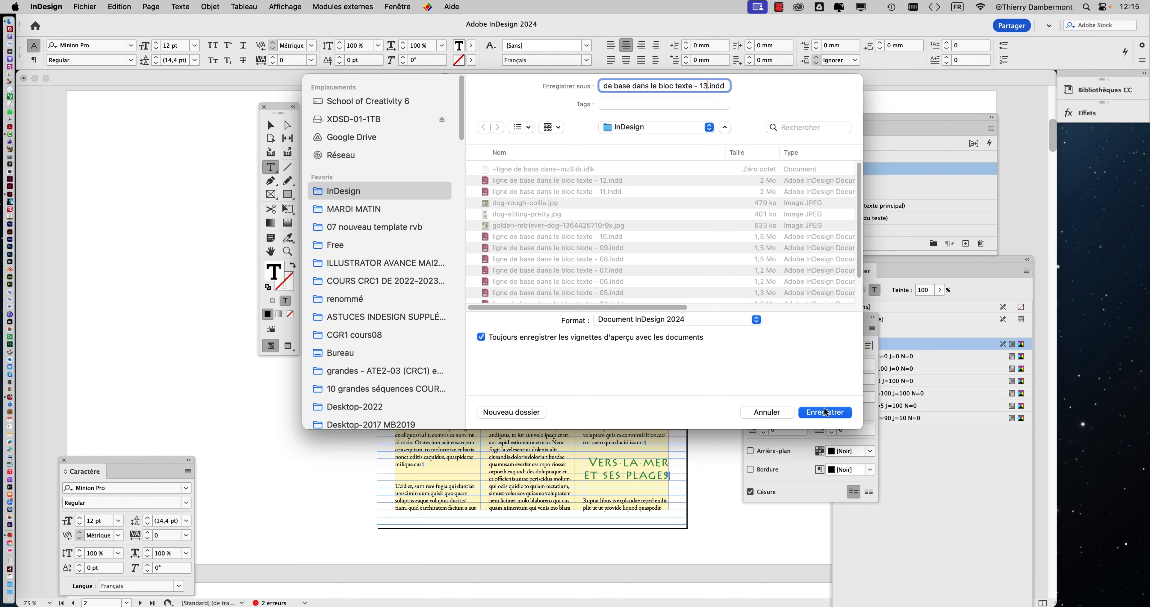
{"action": "left_click", "coordinate": [825, 411]}
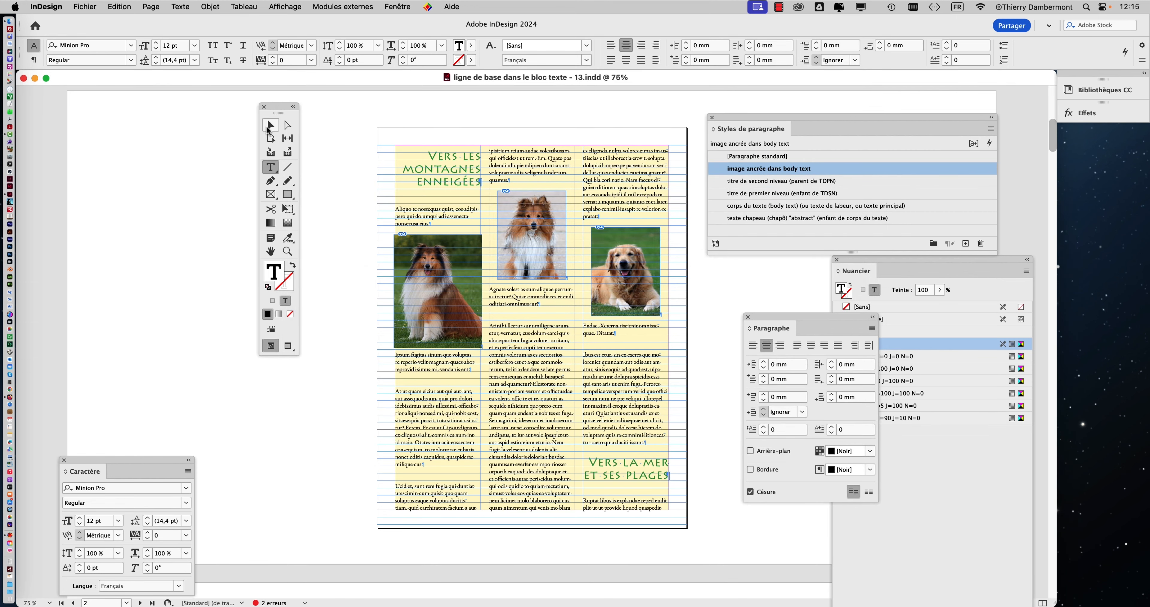
Step: Delete three multi-line passages from the "Atinihi llectur" paragraph in the second column to pull the golden retriever photo back
{"action": "key", "text": "Escape"}
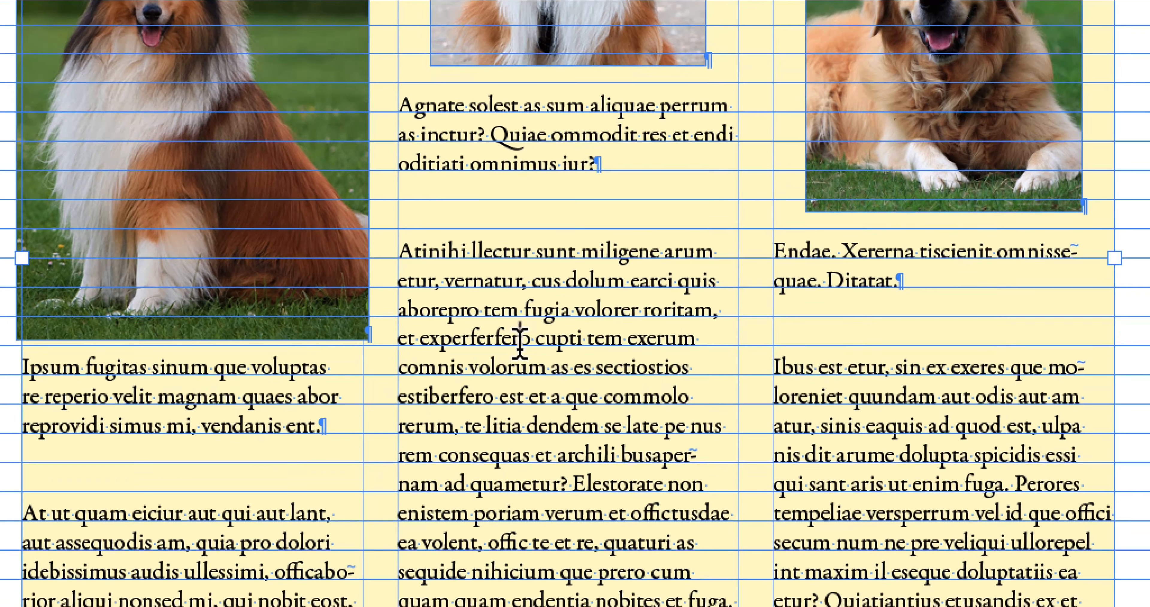
{"action": "left_click_drag", "start_coordinate": [520, 347], "coordinate": [575, 531]}
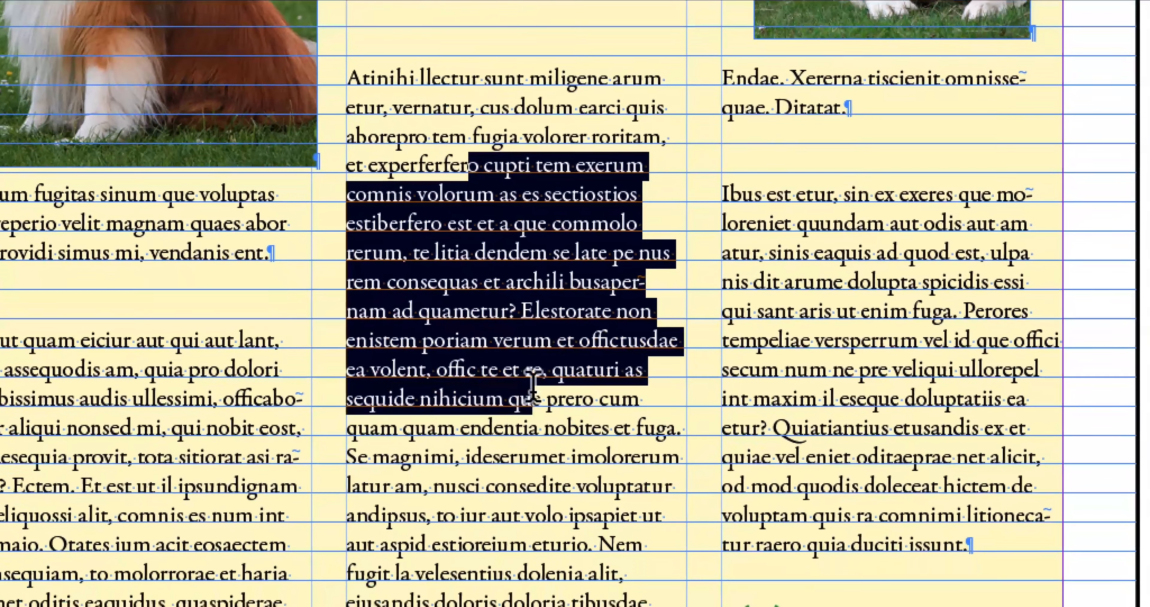
{"action": "mouse_move", "coordinate": [532, 383]}
{"action": "left_mouse_down"}
{"action": "mouse_move", "coordinate": [542, 402]}
{"action": "mouse_move", "coordinate": [533, 391]}
{"action": "left_mouse_up"}
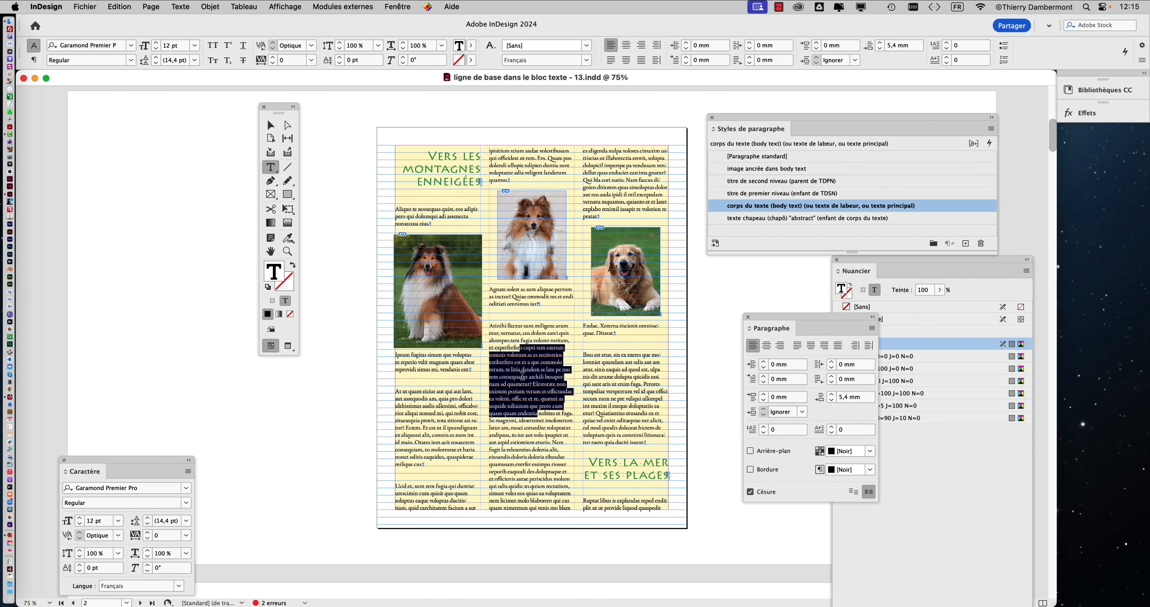
{"action": "key", "text": "BackSpace"}
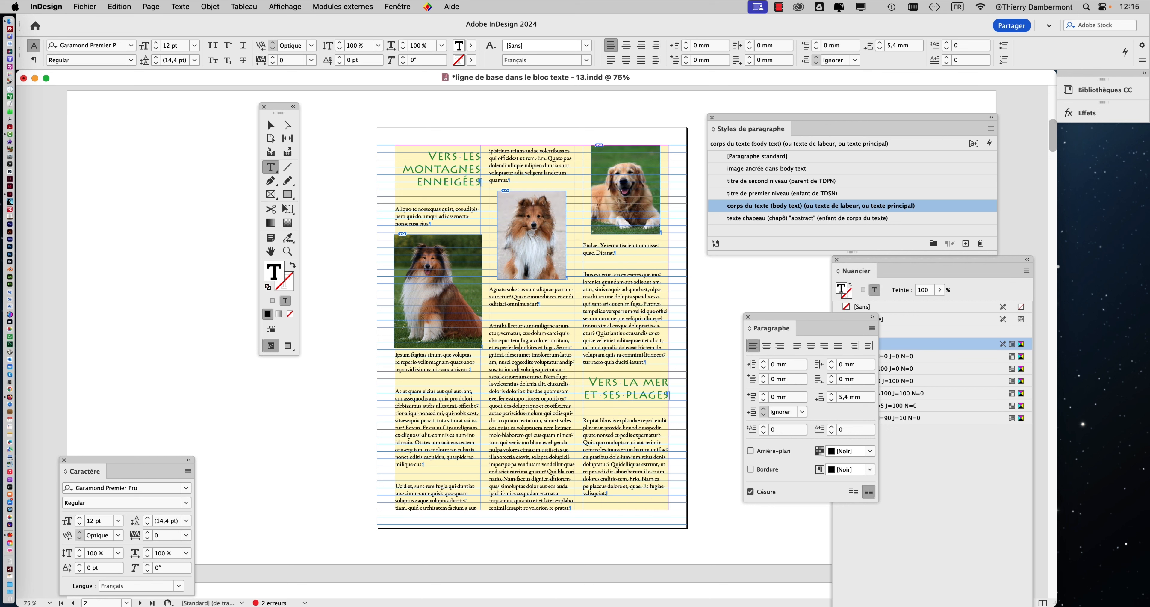
{"action": "left_click_drag", "start_coordinate": [514, 351], "coordinate": [533, 412]}
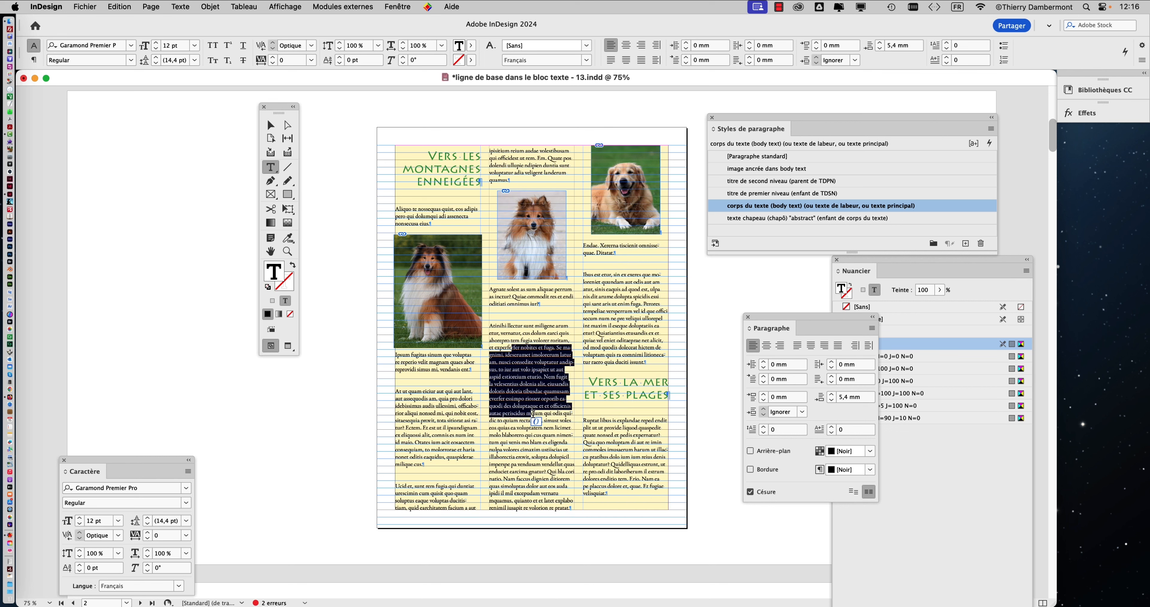
{"action": "key", "text": "BackSpace"}
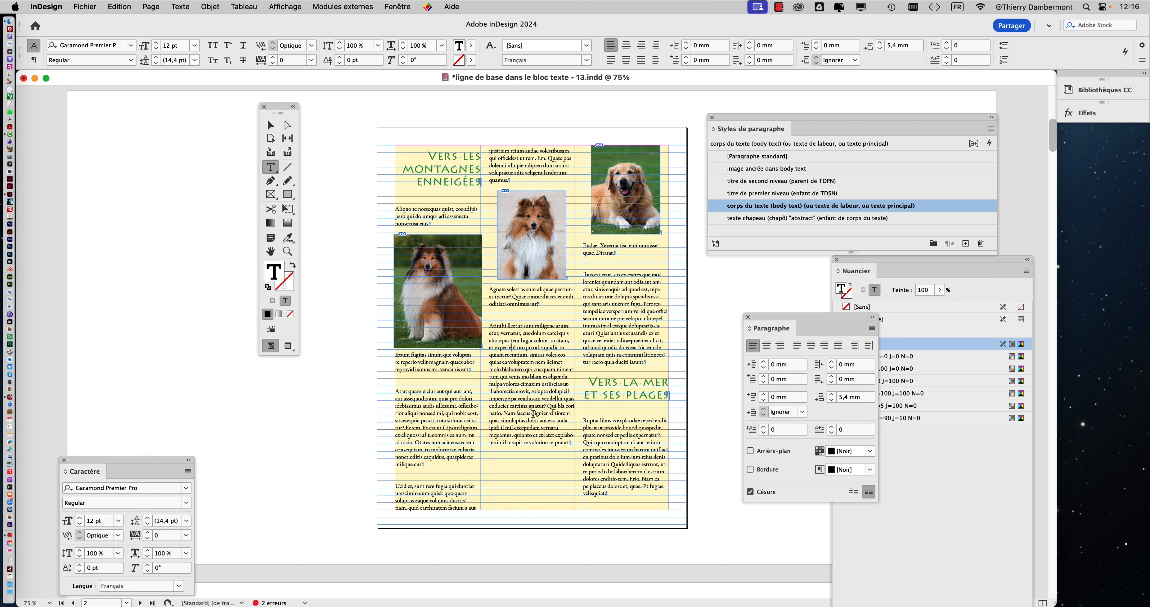
{"action": "left_click_drag", "start_coordinate": [518, 378], "coordinate": [534, 419]}
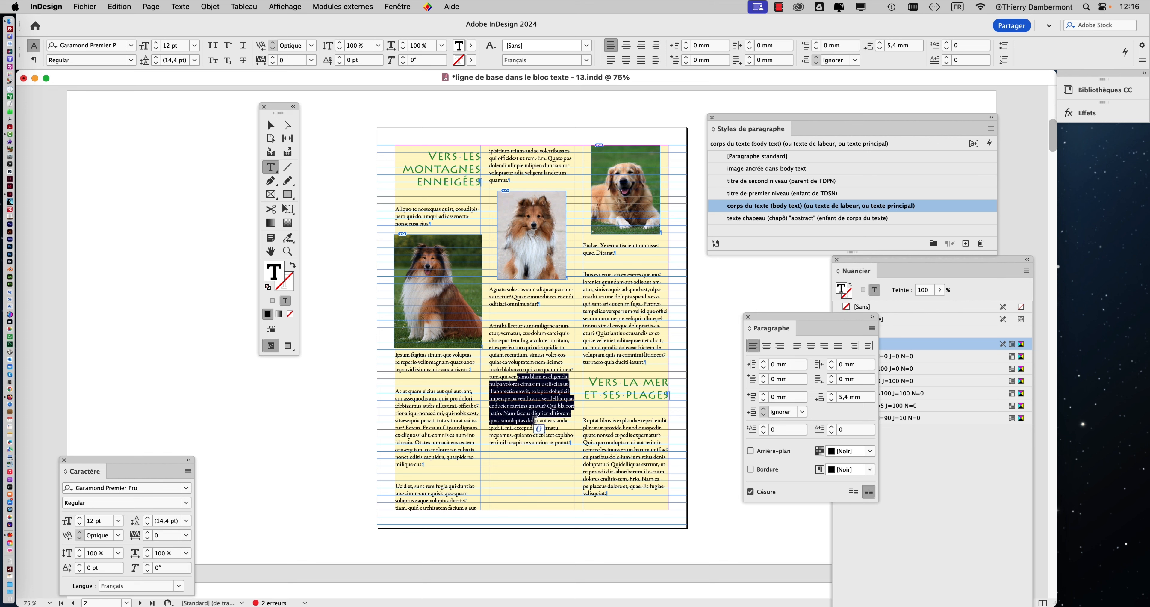
{"action": "key", "text": "BackSpace"}
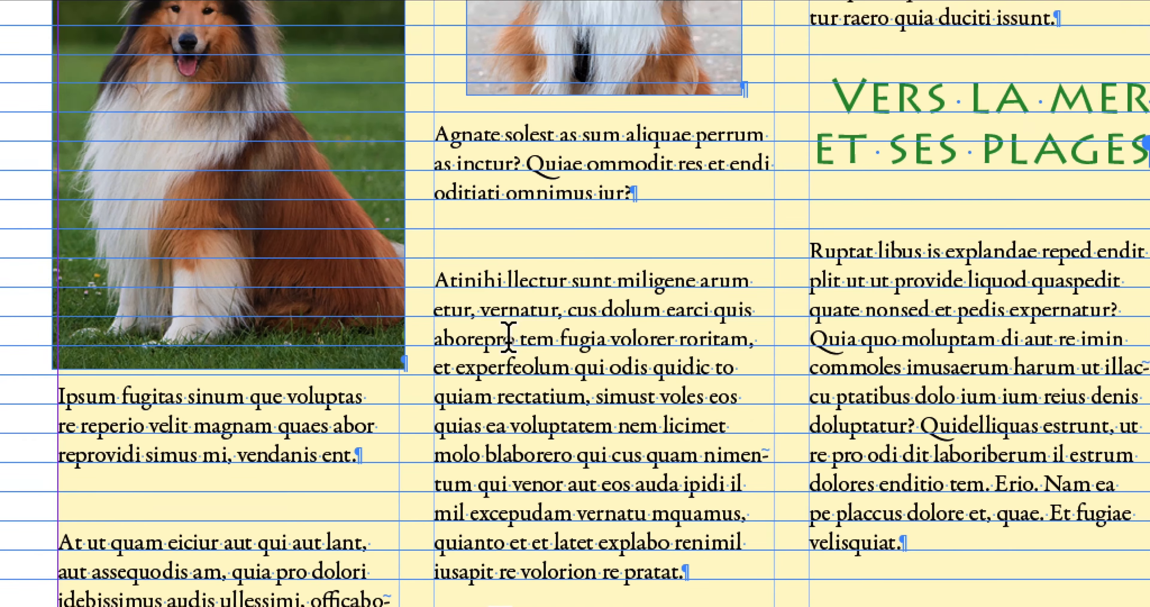
Step: Move the Tools panel clear of the page and deselect the body text
{"action": "left_click_drag", "start_coordinate": [495, 298], "coordinate": [576, 457]}
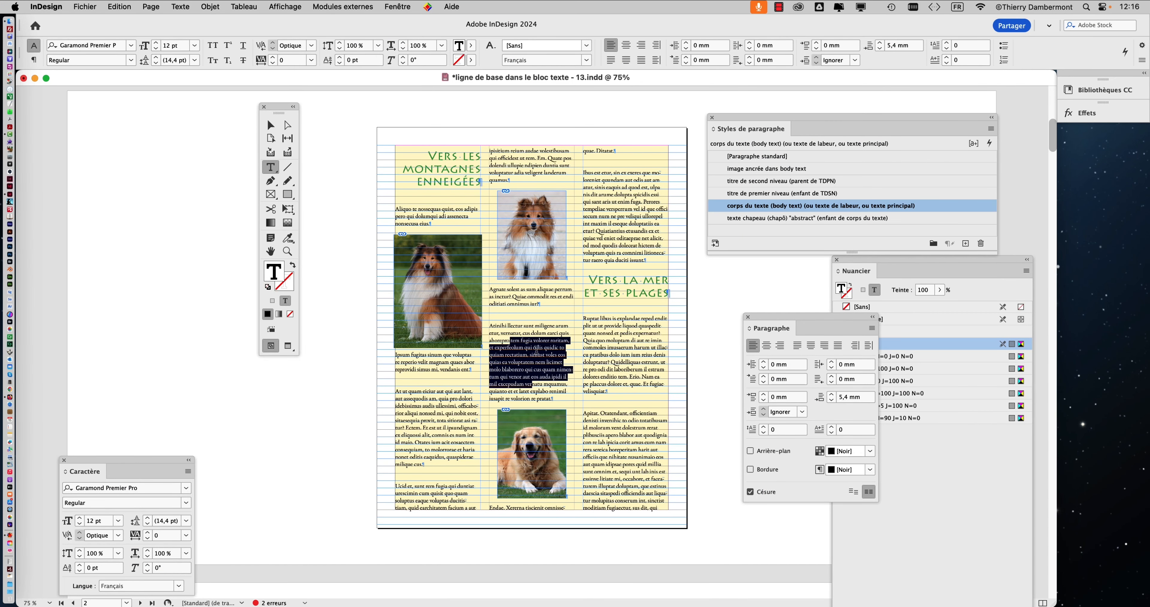
{"action": "key", "text": "super+equal"}
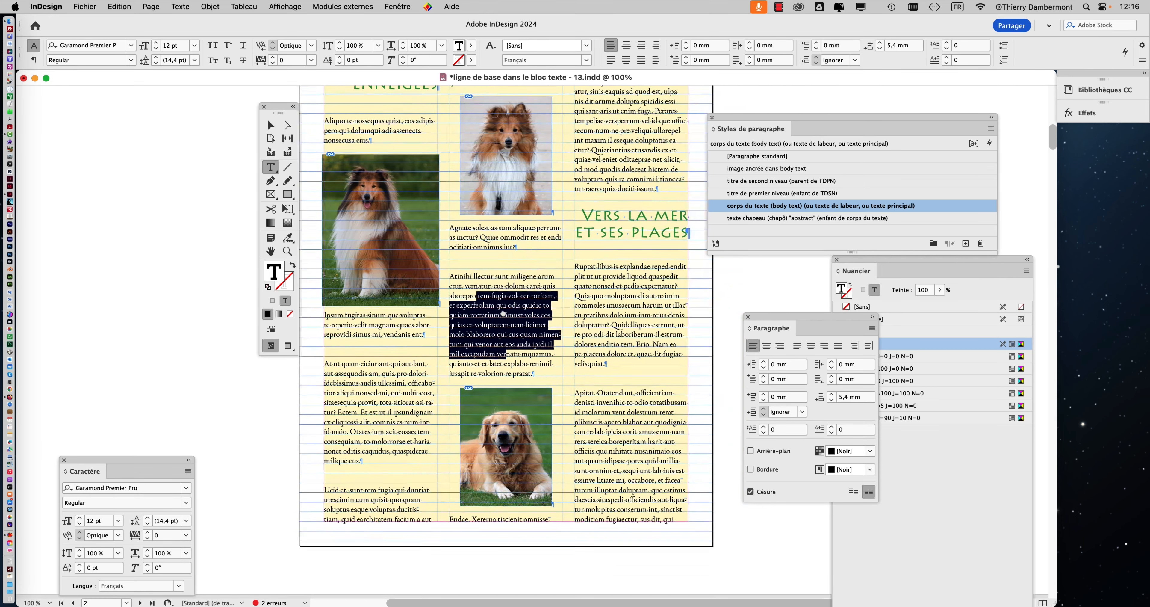
{"action": "left_click_drag", "start_coordinate": [277, 112], "coordinate": [215, 103]}
{"action": "left_click", "coordinate": [209, 119]}
{"action": "left_click", "coordinate": [268, 183]}
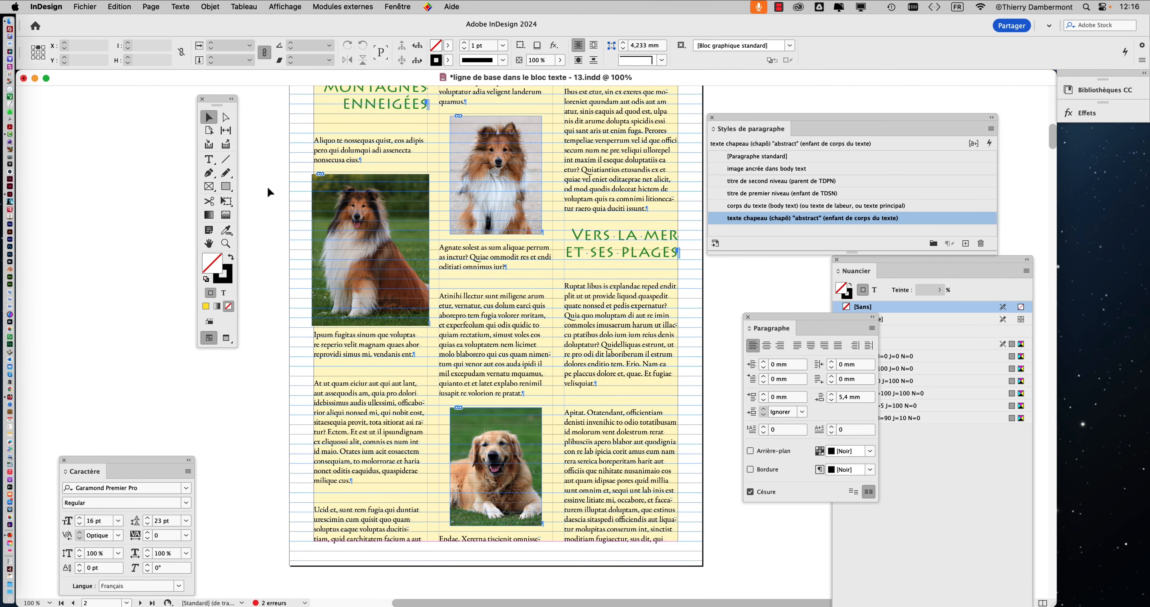
Step: Save the document under the new name "ligne de base dans le bloc texte - 14.indd" in the InDesign folder
{"action": "left_click", "coordinate": [85, 6]}
{"action": "left_click", "coordinate": [120, 109]}
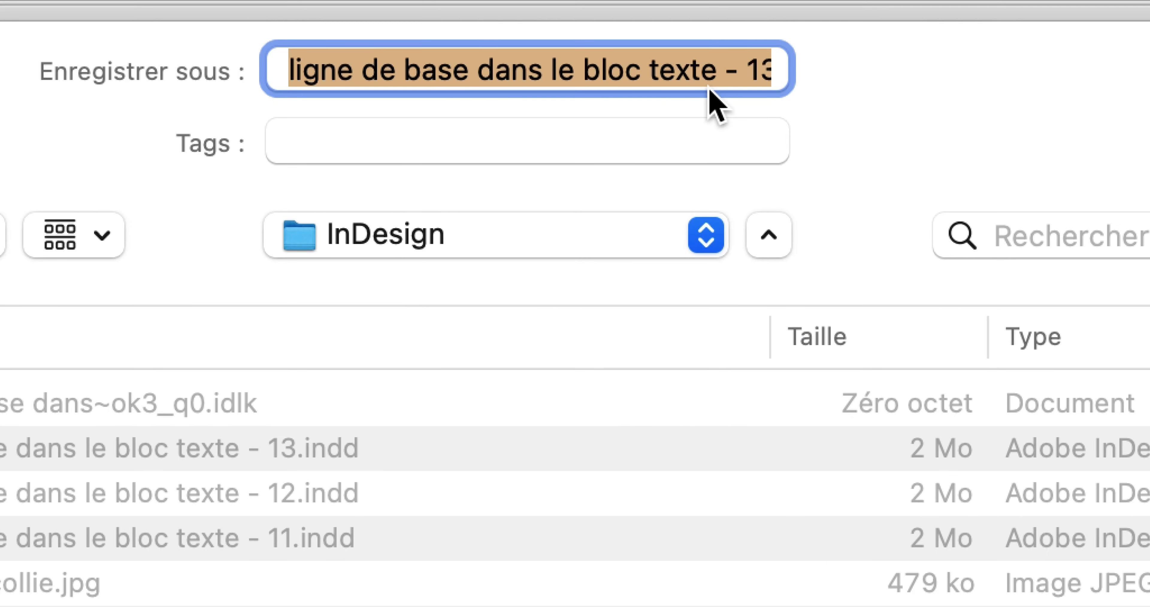
{"action": "left_click", "coordinate": [711, 87]}
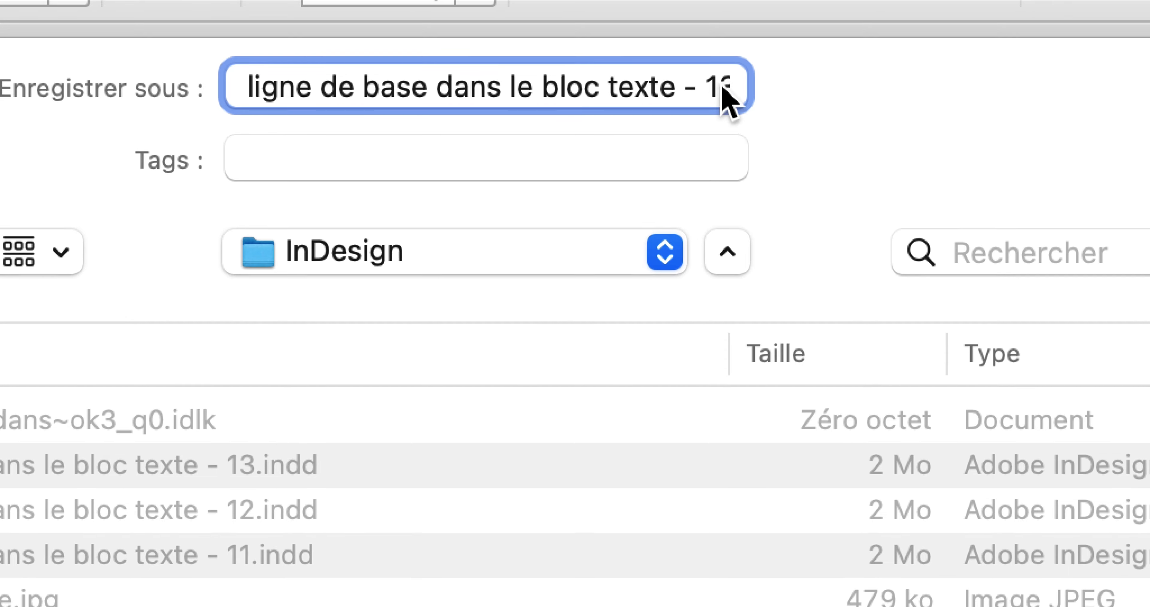
{"action": "left_click_drag", "start_coordinate": [755, 84], "coordinate": [660, 104]}
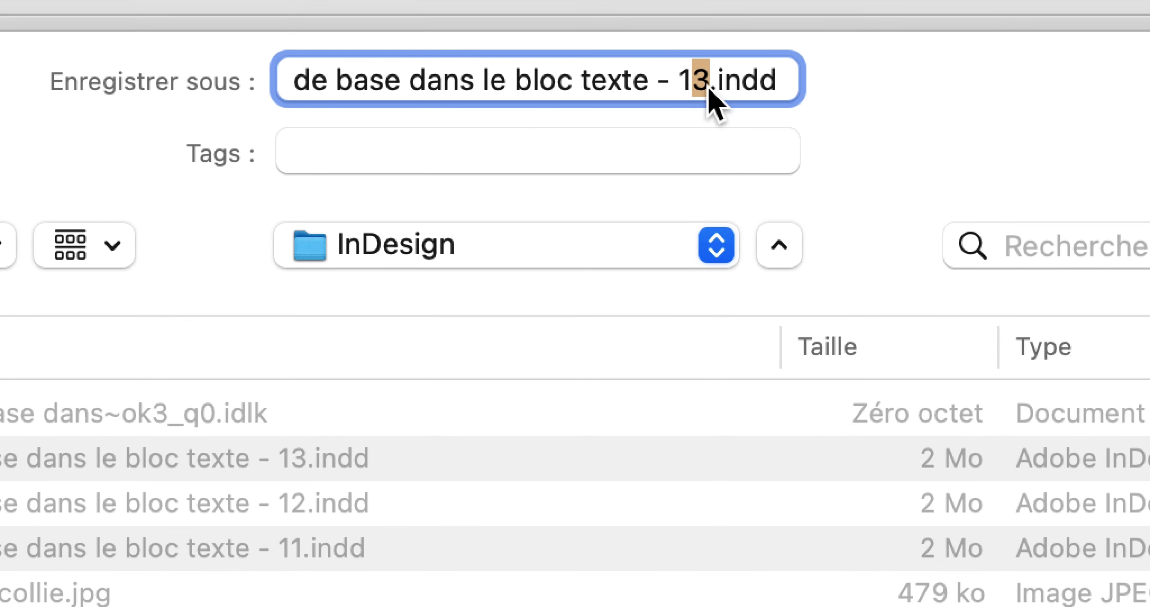
{"action": "type", "text": "4"}
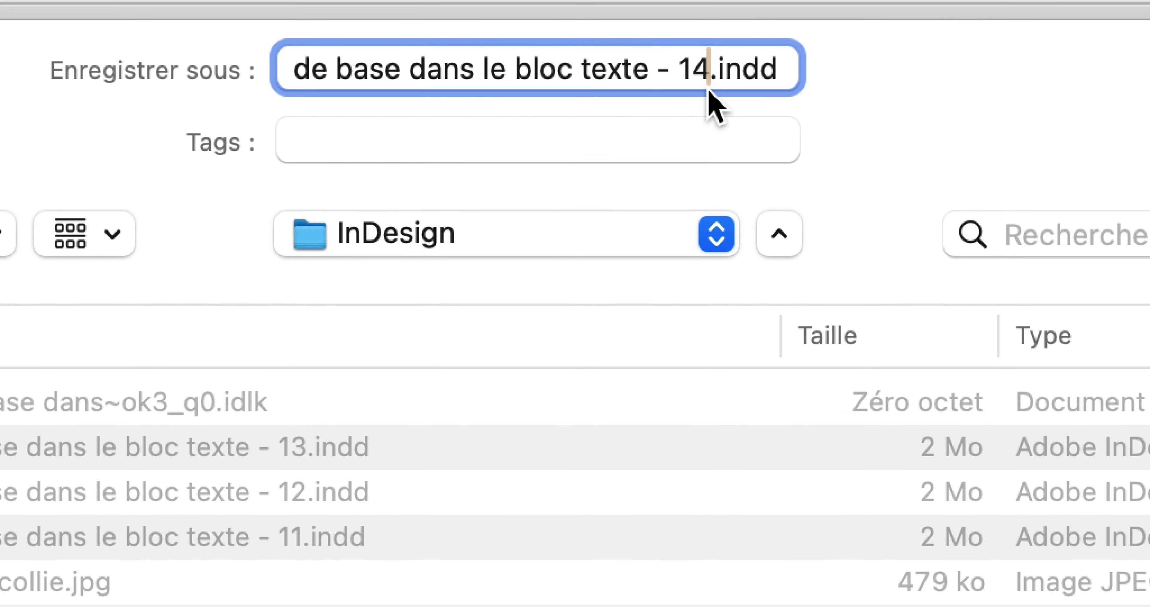